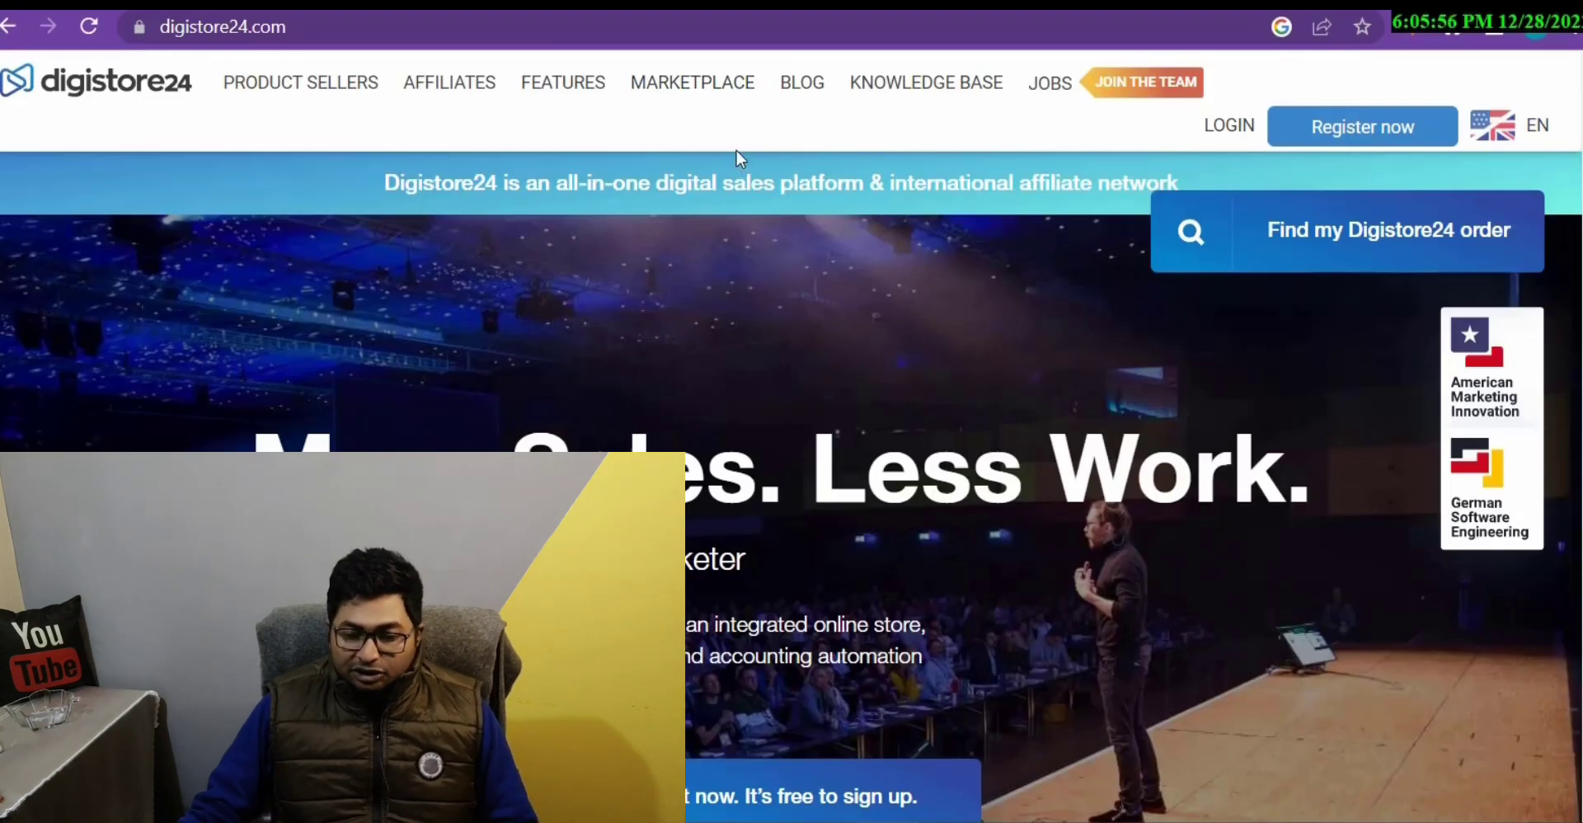
# View the ClickBank home page, return to Digistore24 and look over its home page
pyautogui.click(889, 15)
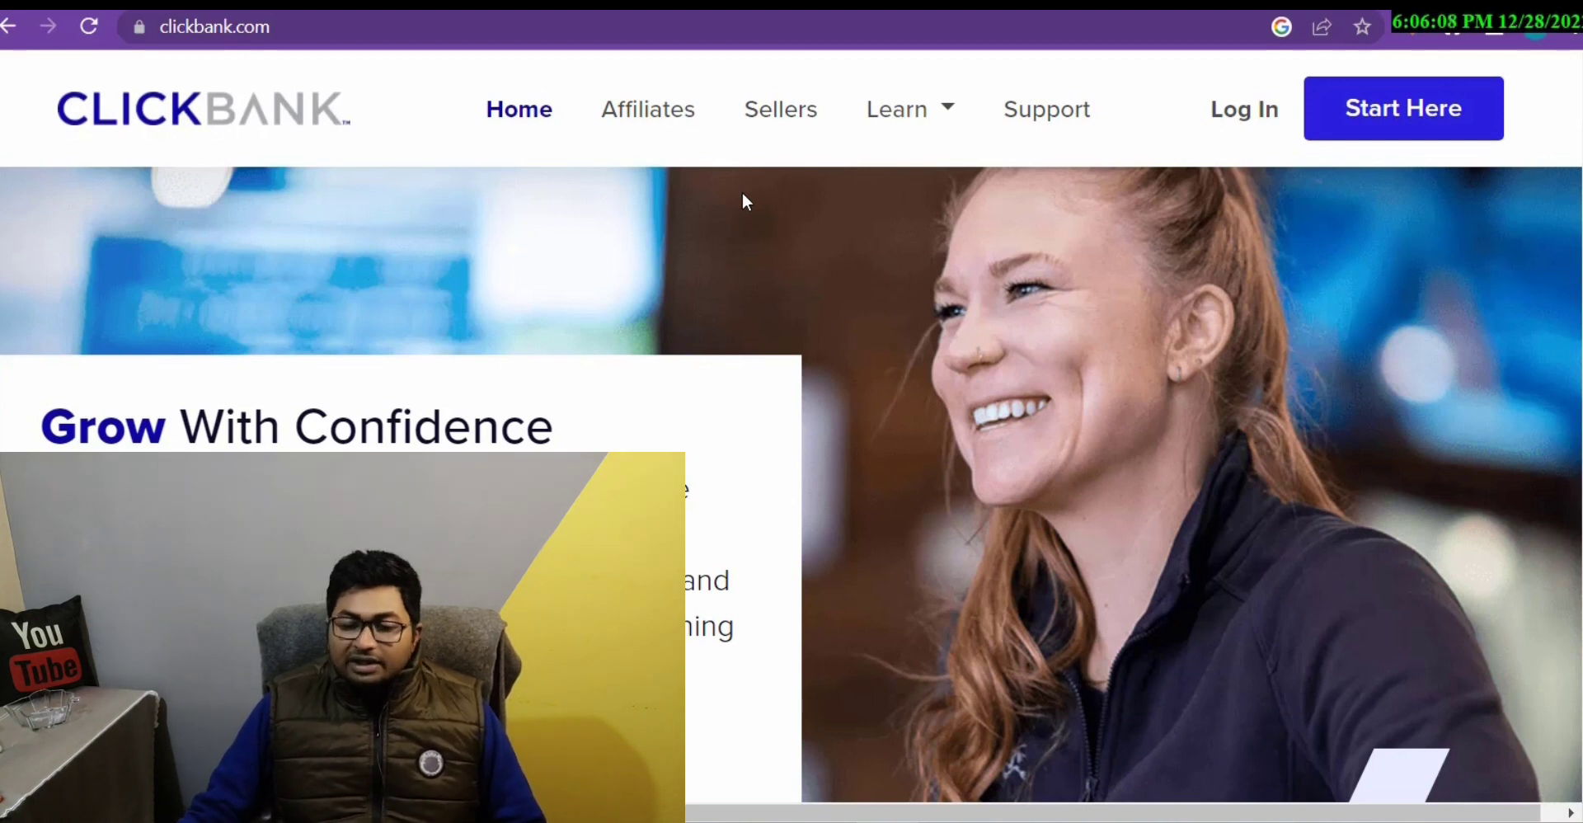
pyautogui.hotkey('ctrl', 'Tab')
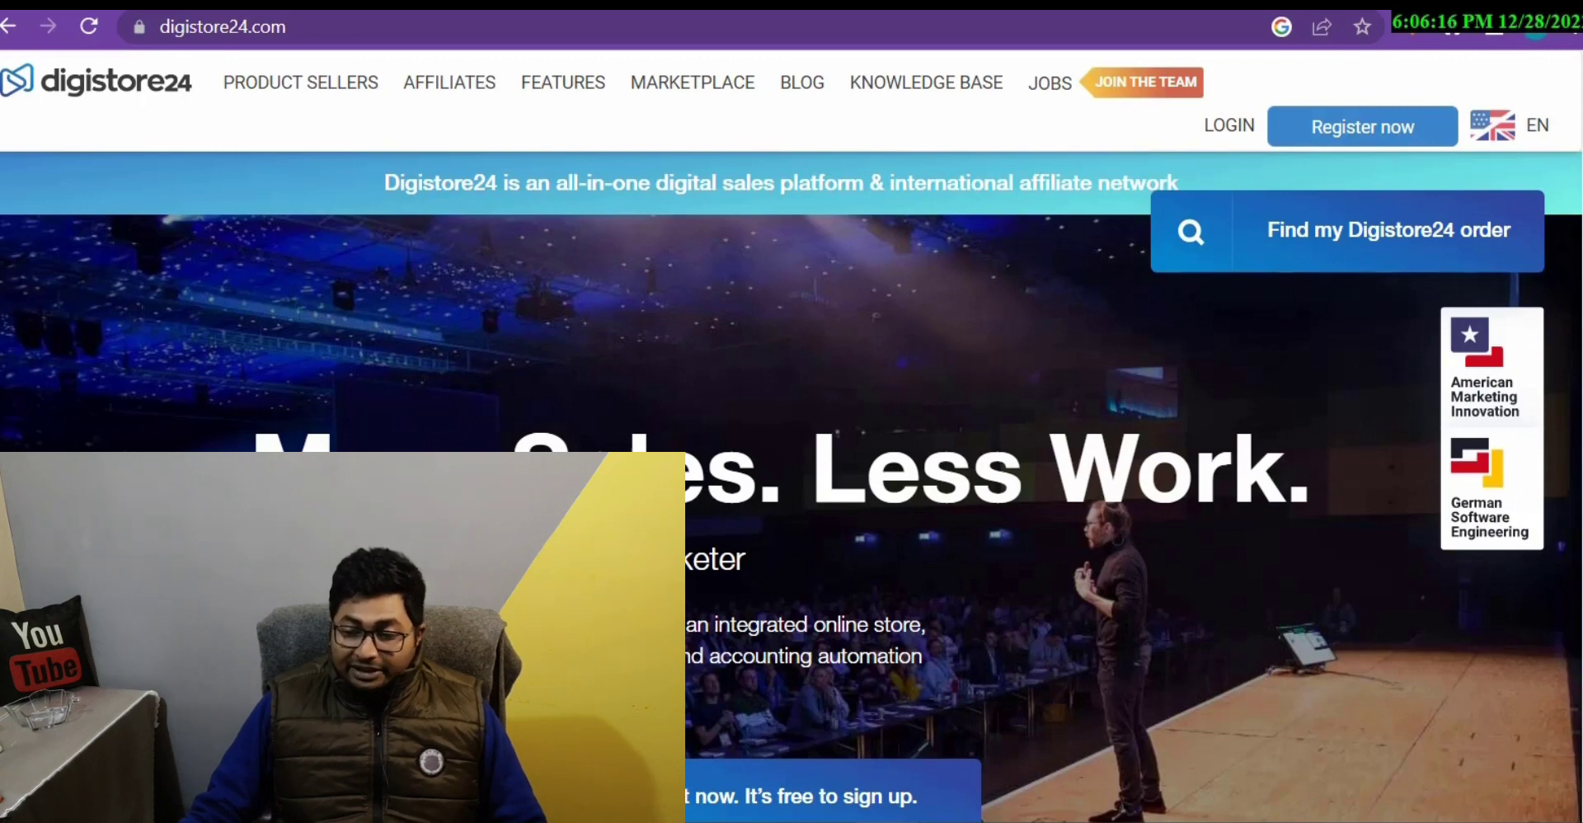
pyautogui.scroll(-3, 989, 437)
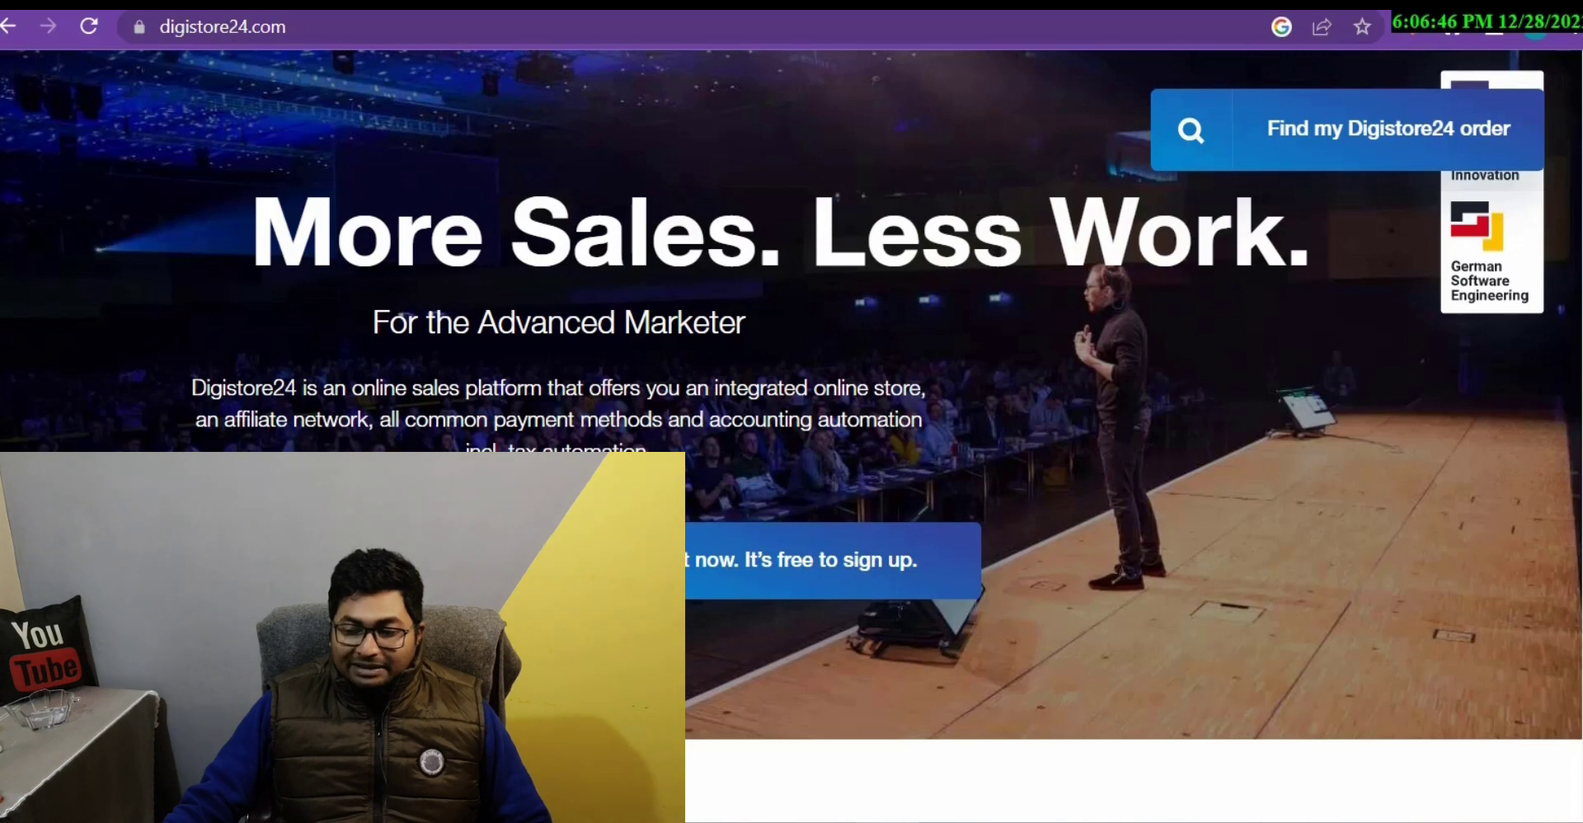
pyautogui.scroll(3, 1464, 96)
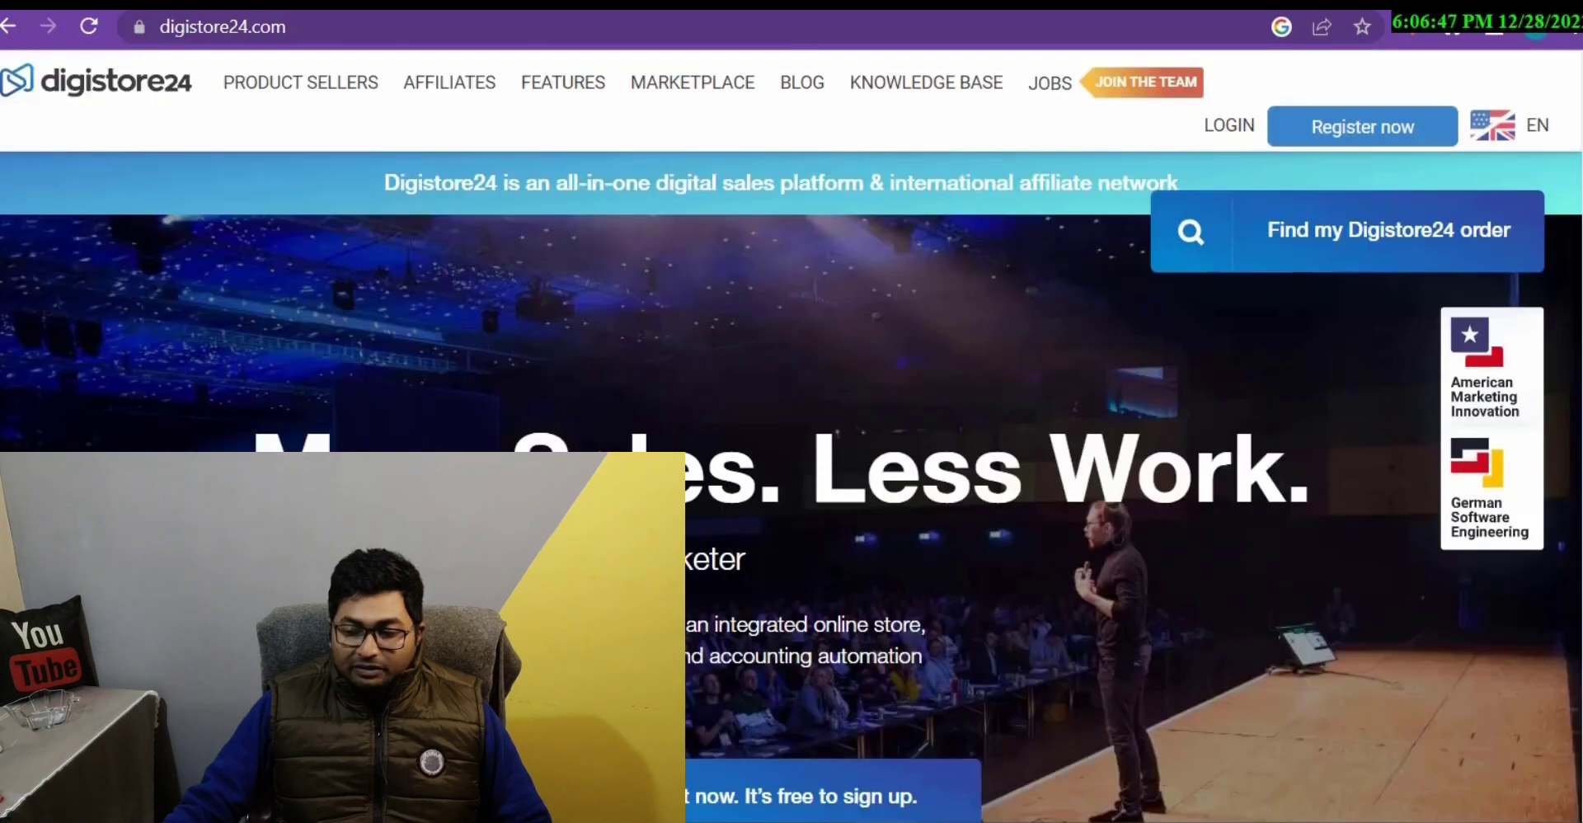
# Open the Digistore24 registration page and examine the account type, login and personal info fields of the sign-up form
pyautogui.click(1371, 145)
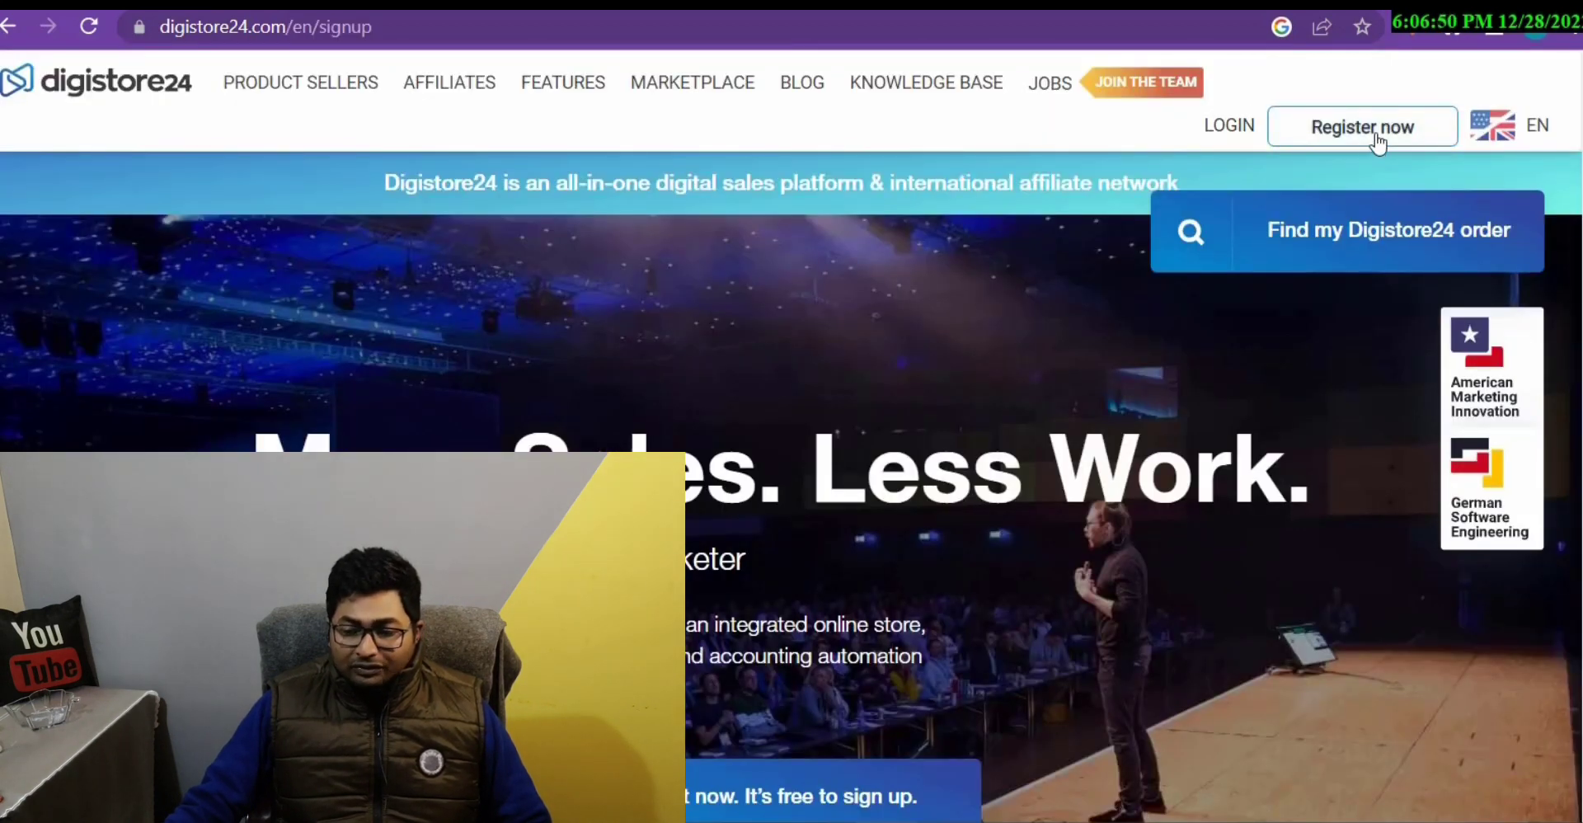
pyautogui.scroll(-10, 990, 412)
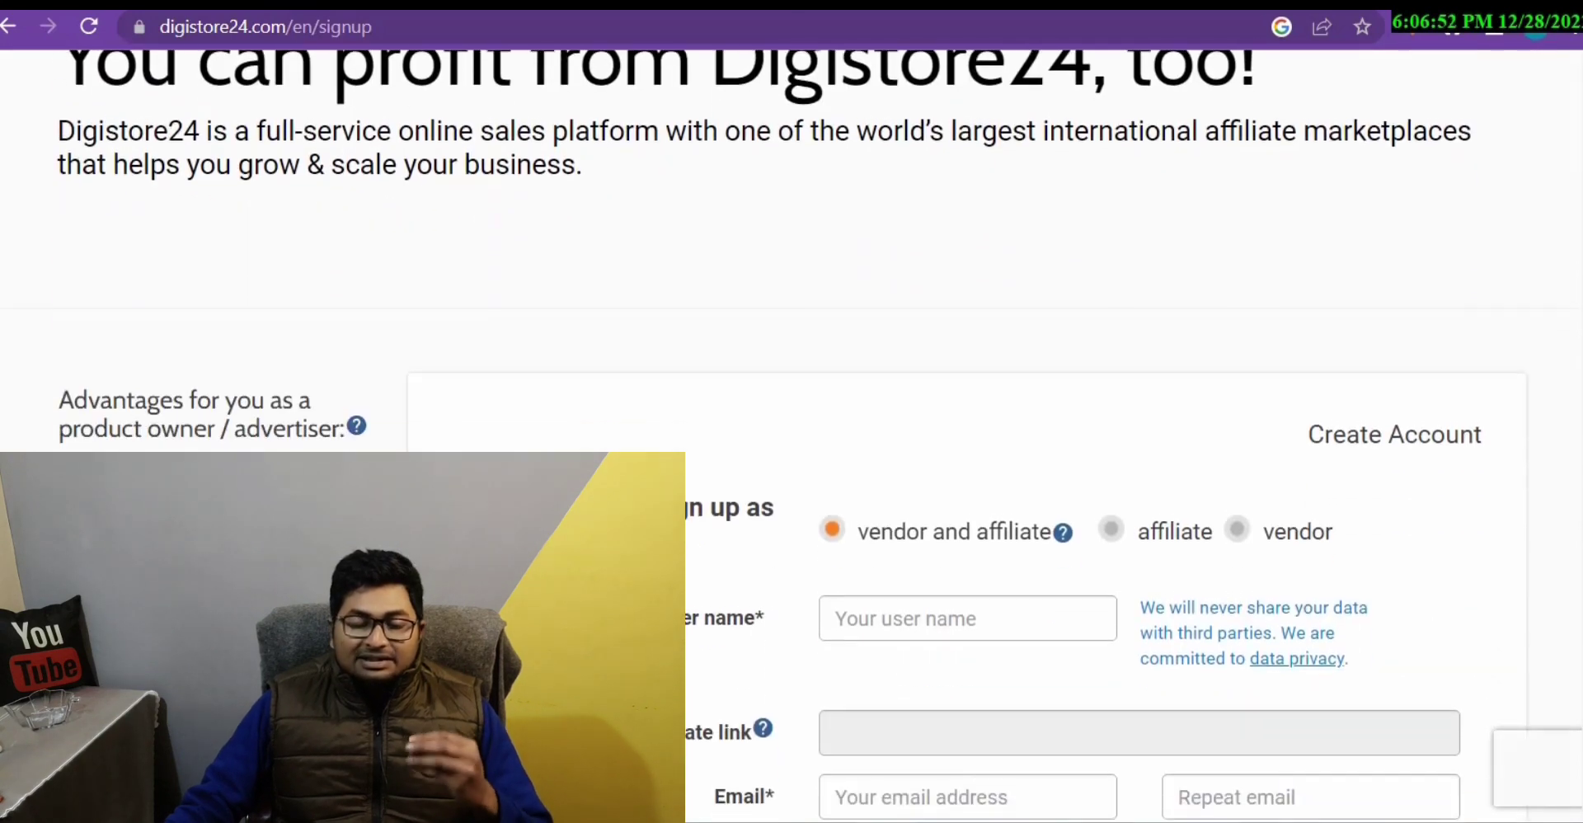
pyautogui.scroll(-6, 989, 412)
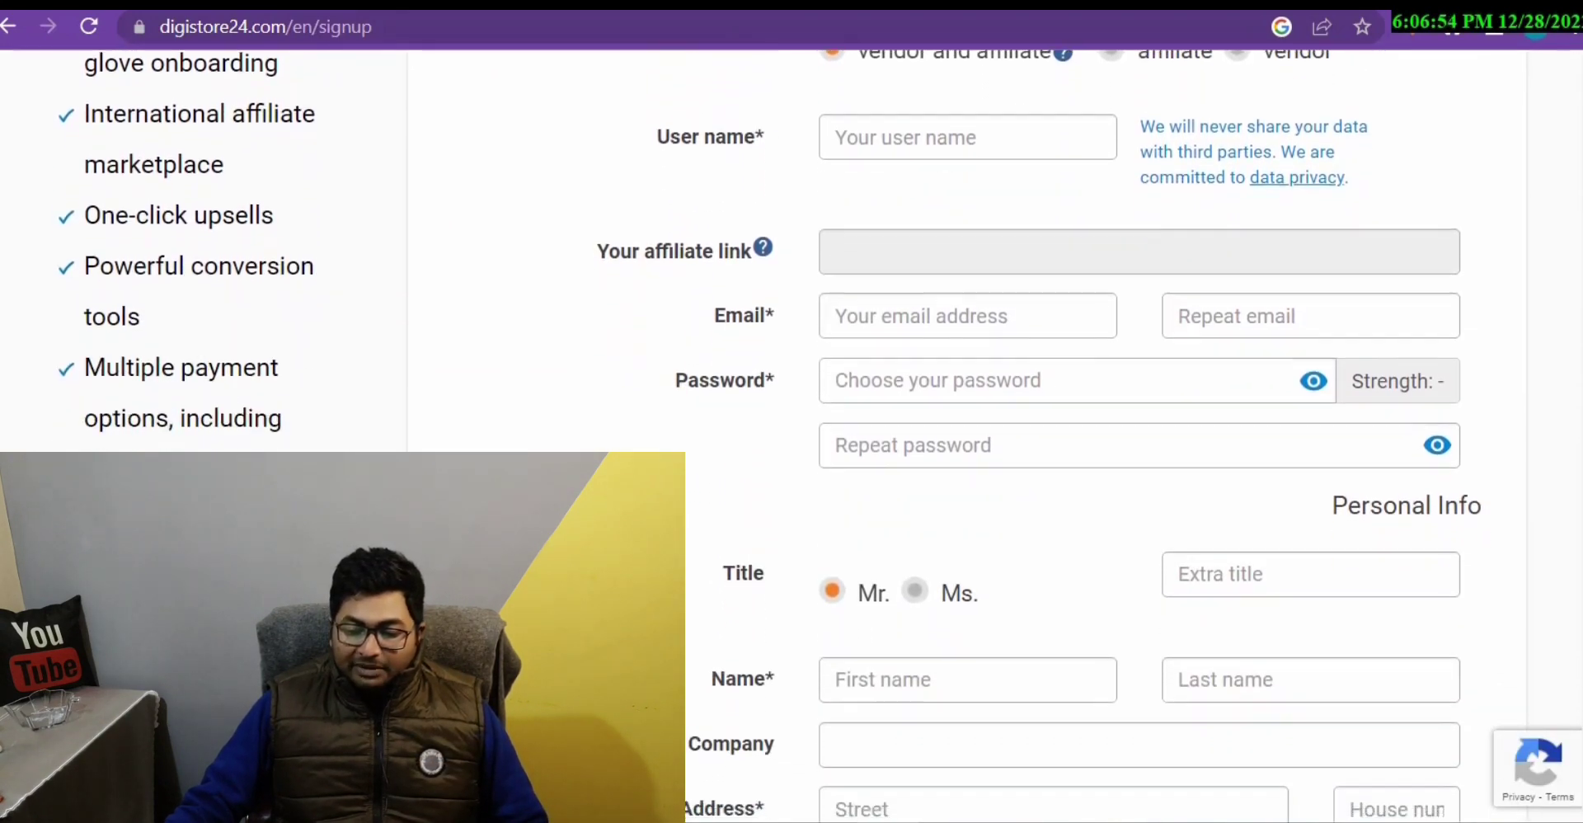
pyautogui.scroll(-3, 989, 413)
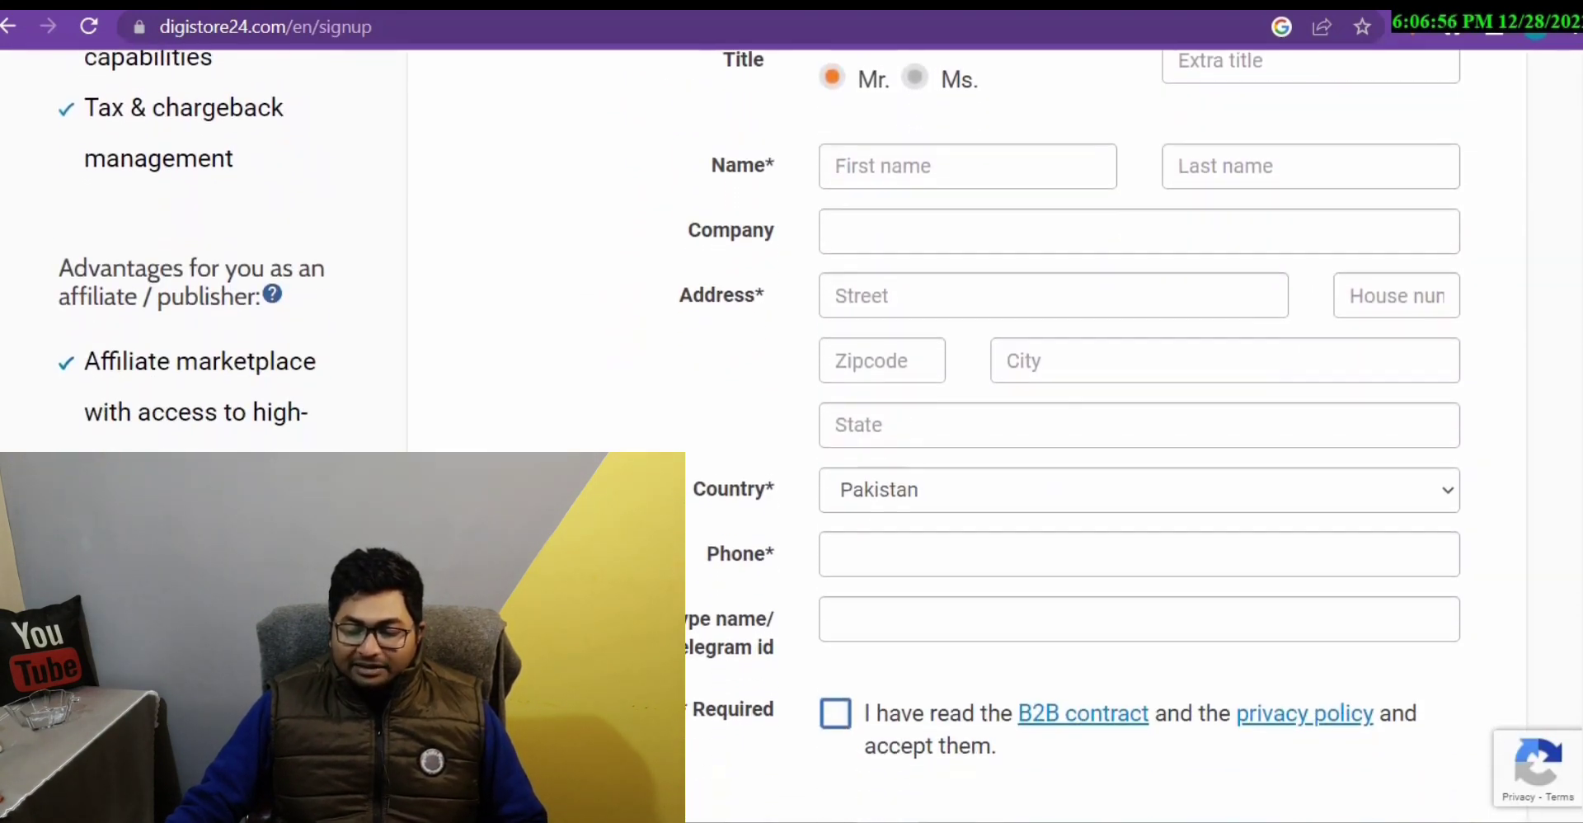
pyautogui.scroll(7, 989, 412)
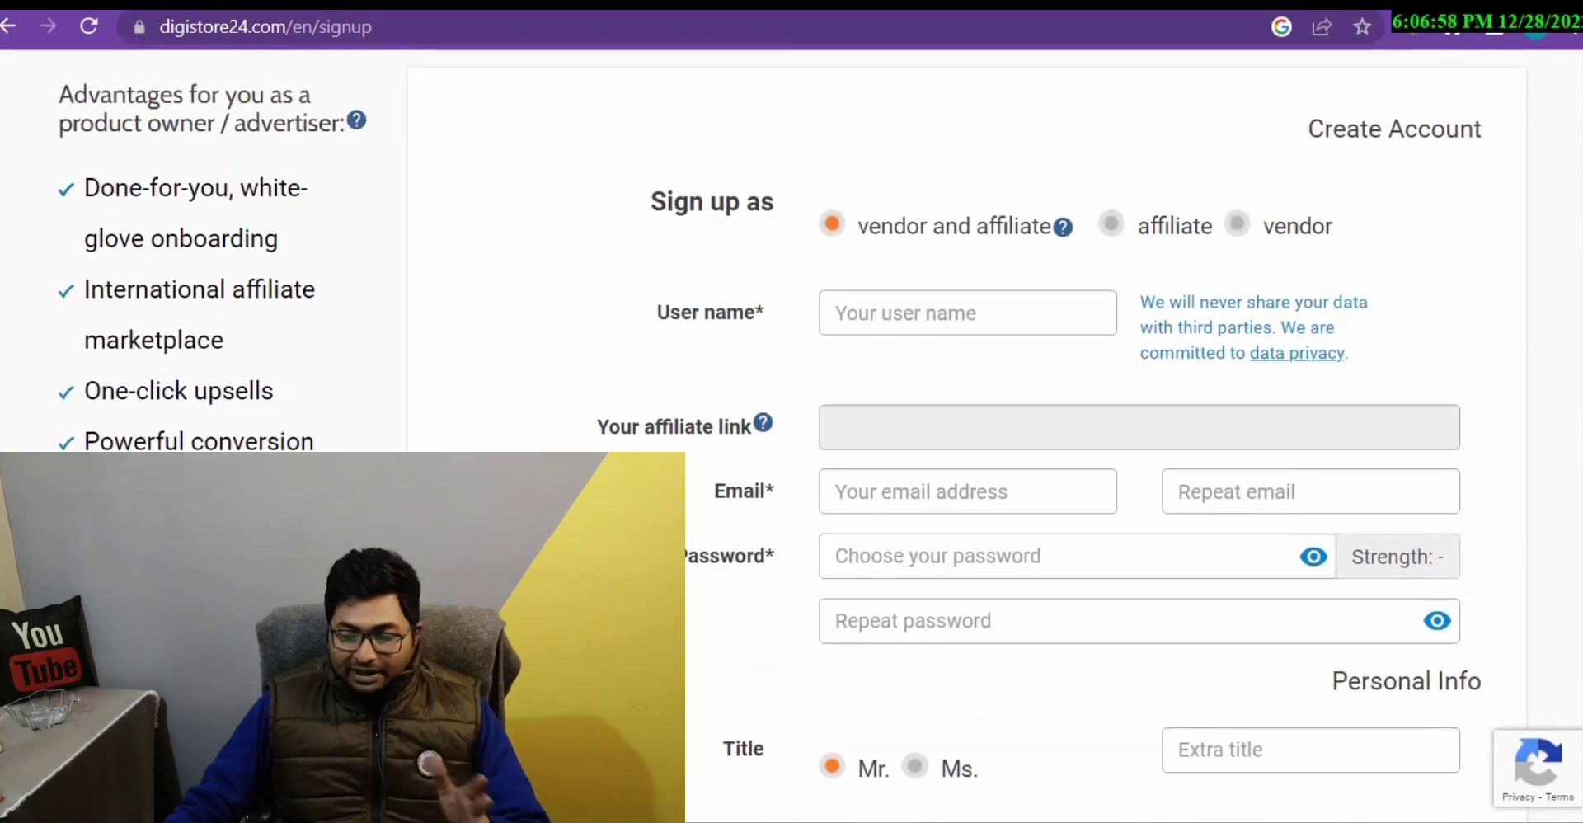
pyautogui.scroll(-5, 989, 412)
pyautogui.scroll(15, 1420, 284)
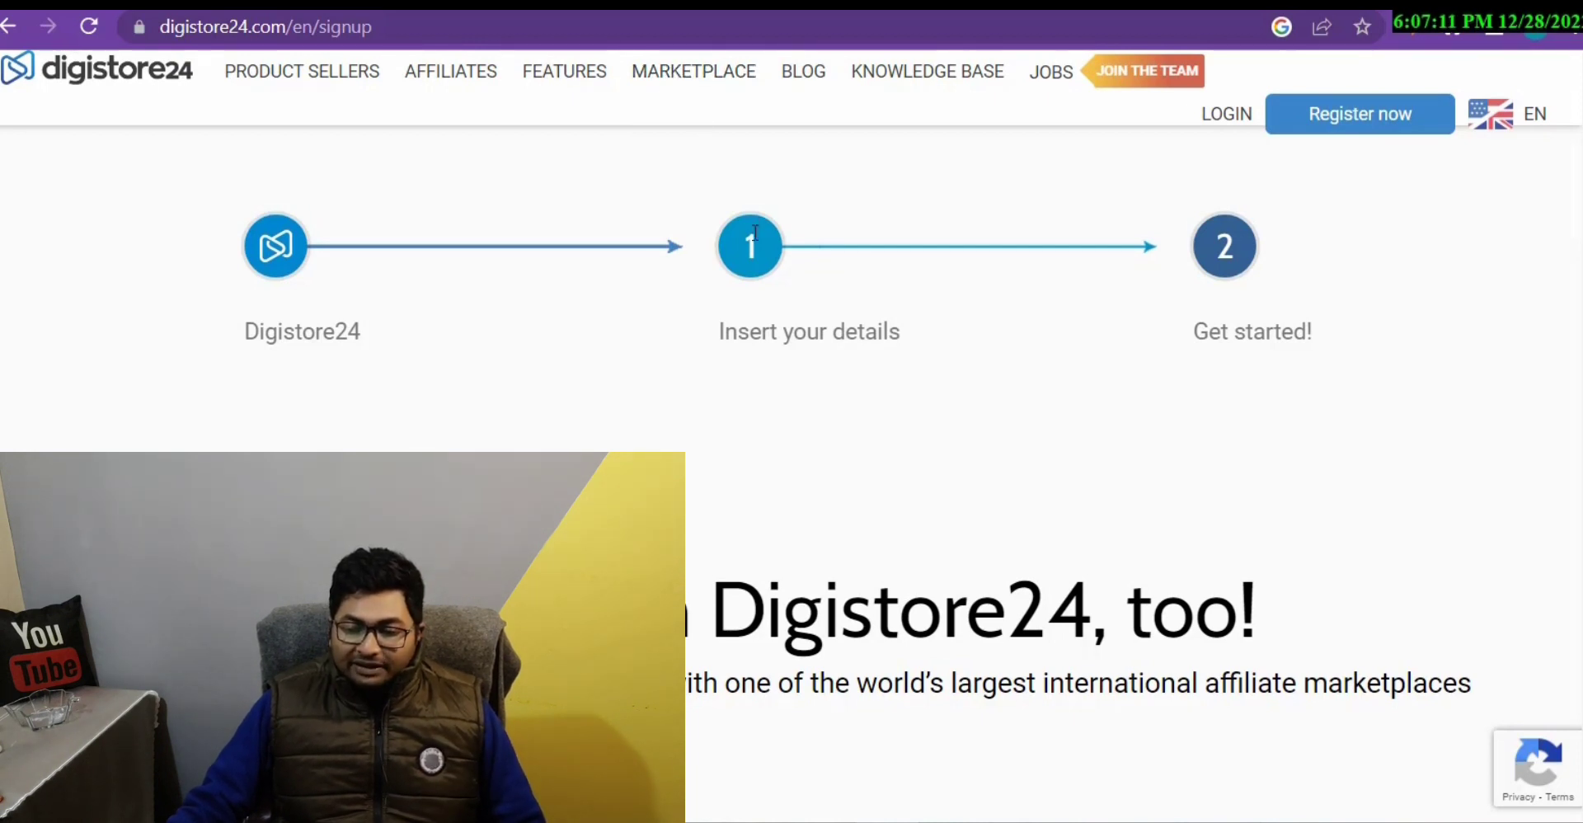
# Open the public Digistore24 marketplace and examine its product categories, search options and the top-ranked offer
pyautogui.click(707, 76)
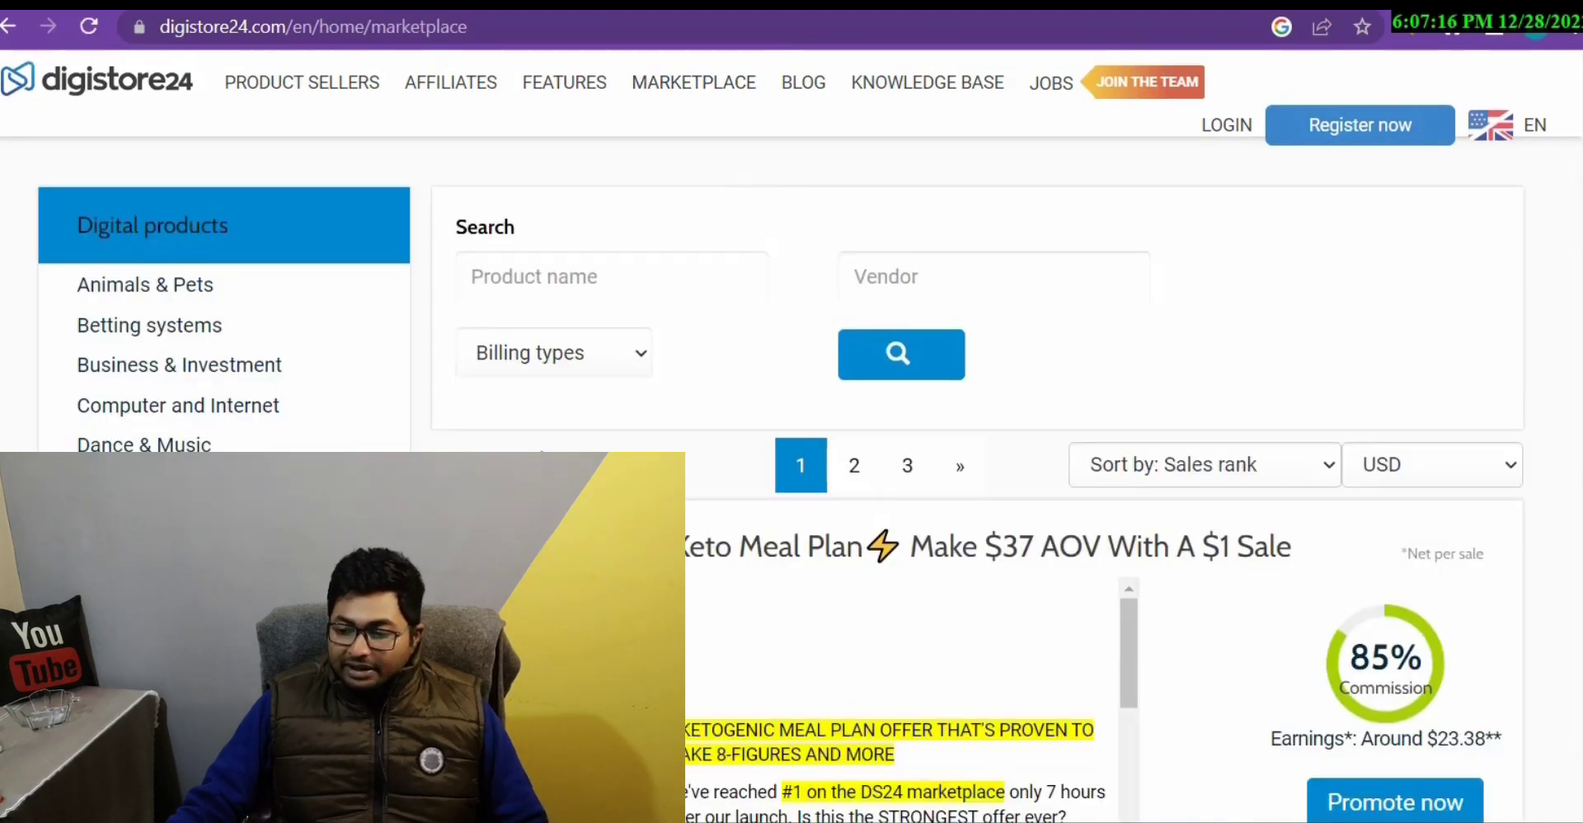
pyautogui.scroll(-3, 746, 175)
pyautogui.scroll(-2, 973, 413)
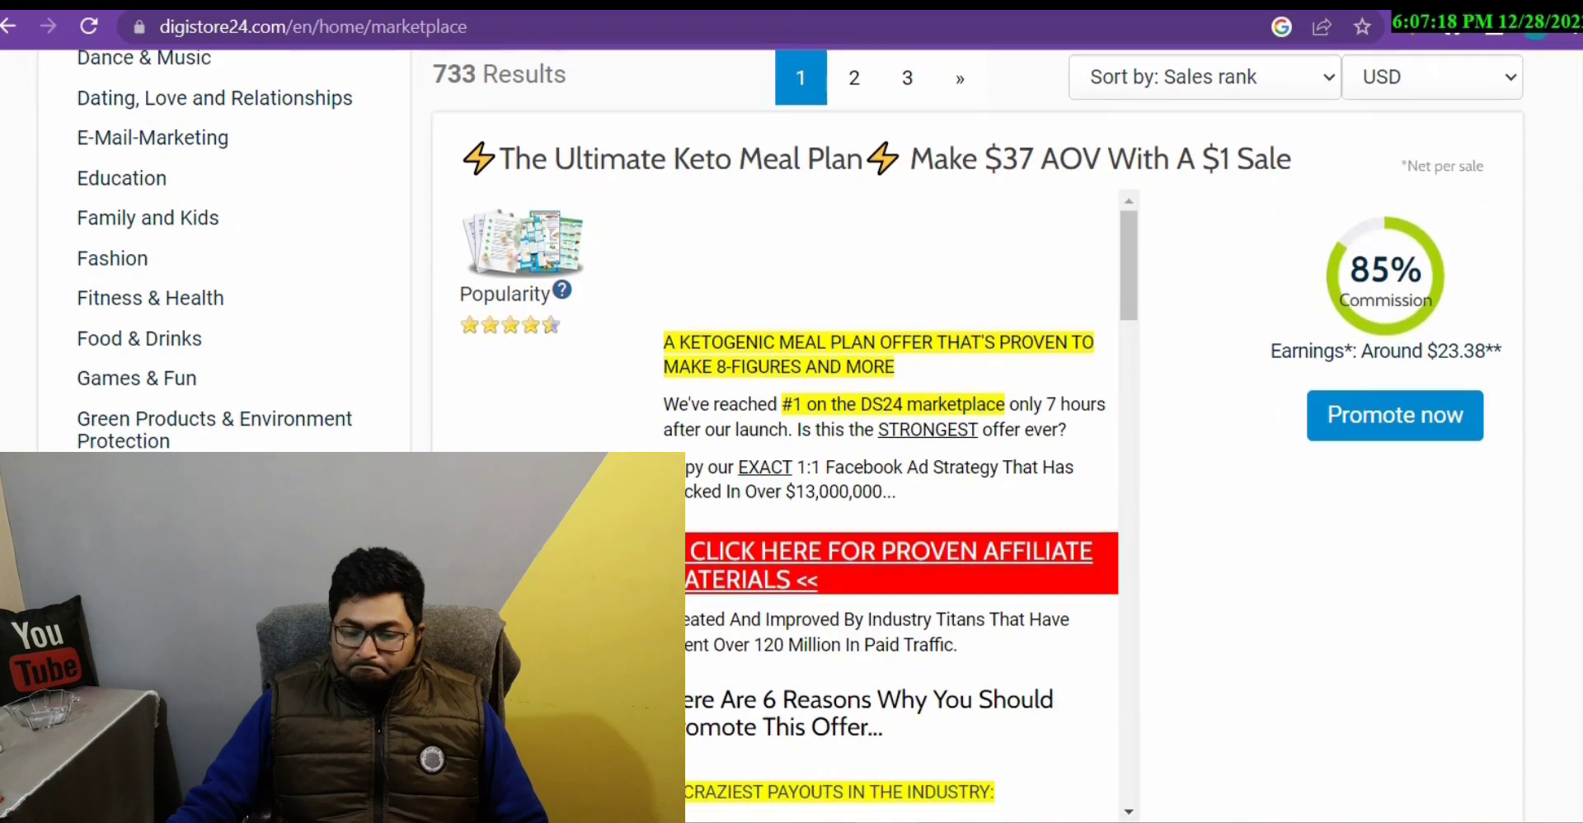
pyautogui.scroll(3, 973, 412)
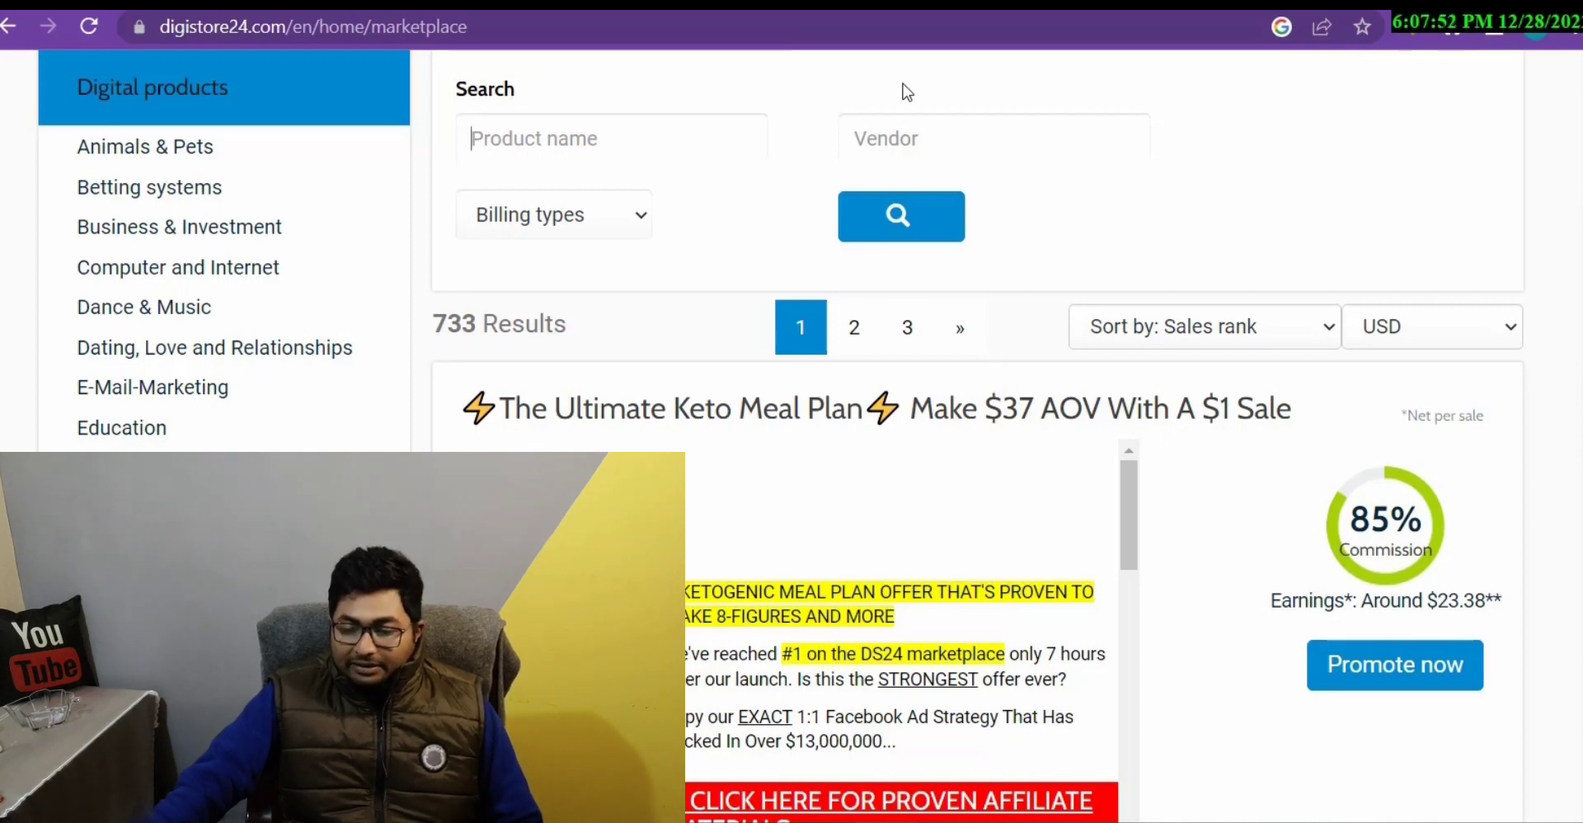
pyautogui.scroll(2, 1543, 161)
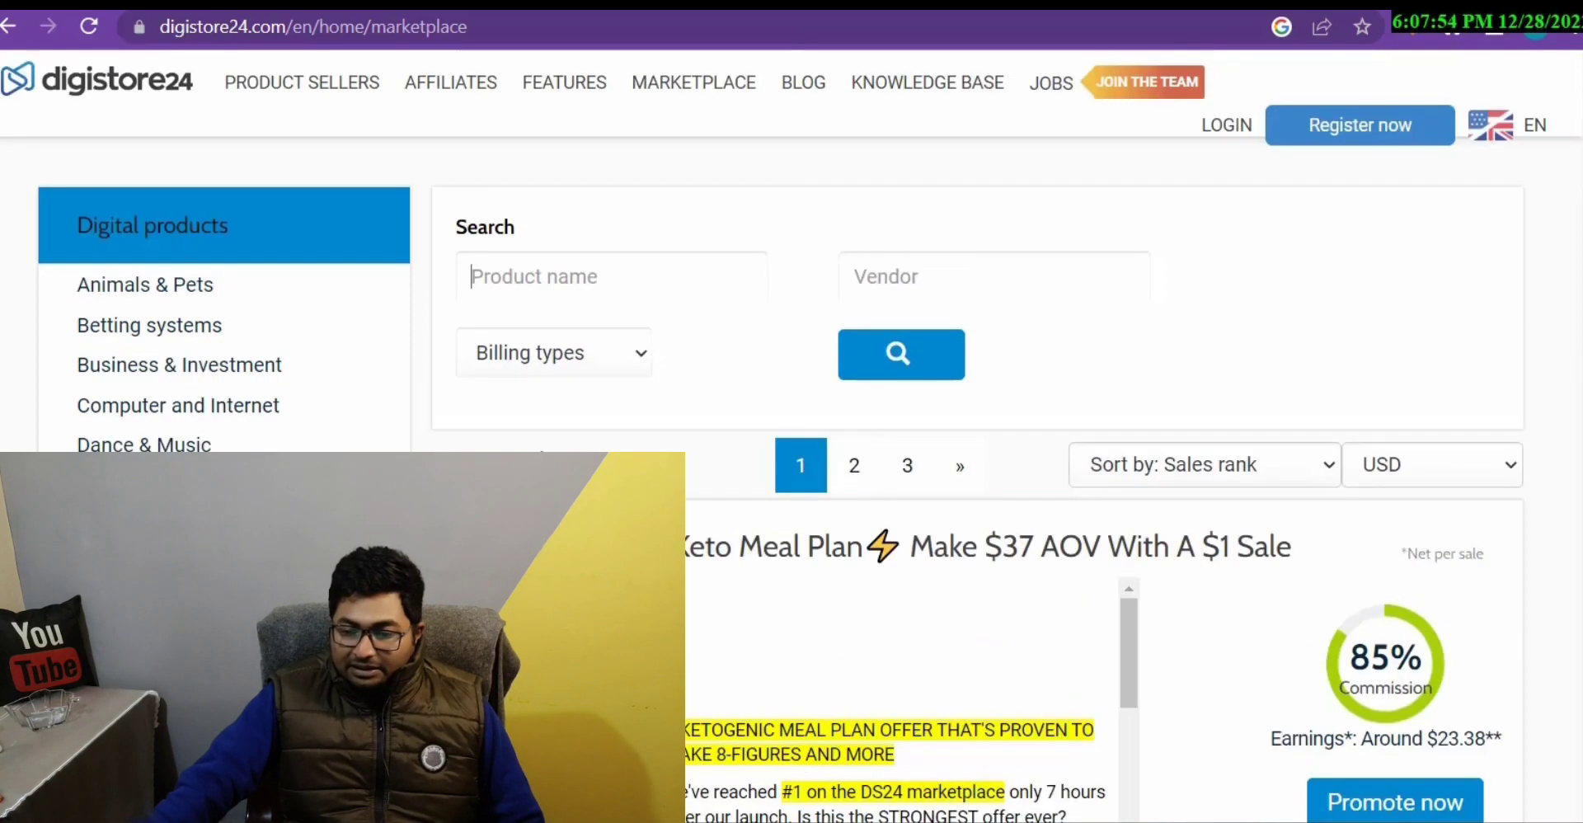
pyautogui.scroll(-2, 1206, 218)
pyautogui.scroll(2, 1205, 217)
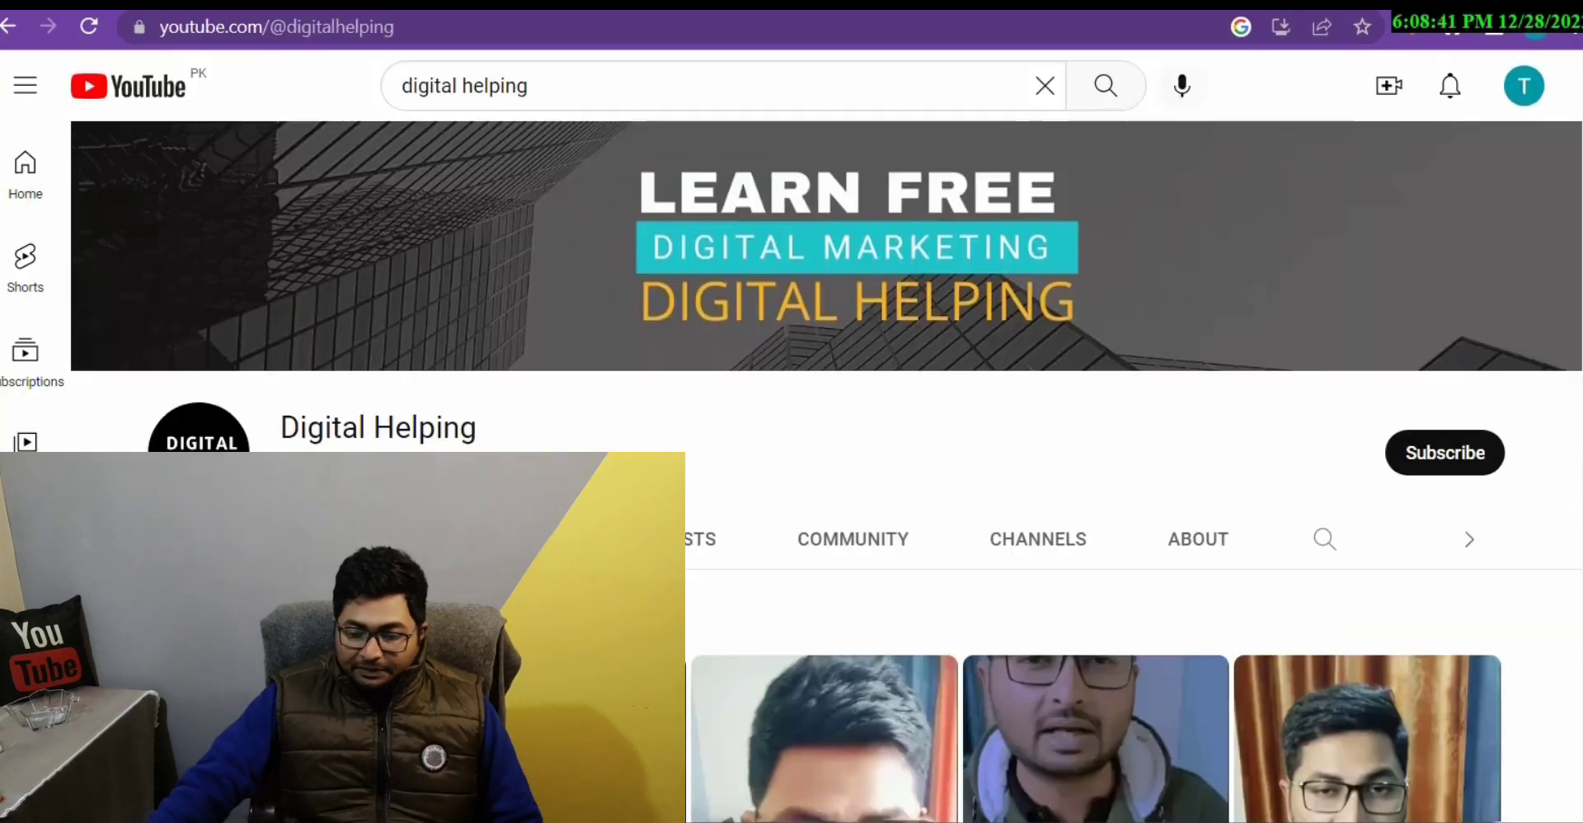
# Open the full "Digistore24 FREE Tutorials 2022" playlist from the Digital Helping channel's playlists
pyautogui.scroll(-4, 791, 413)
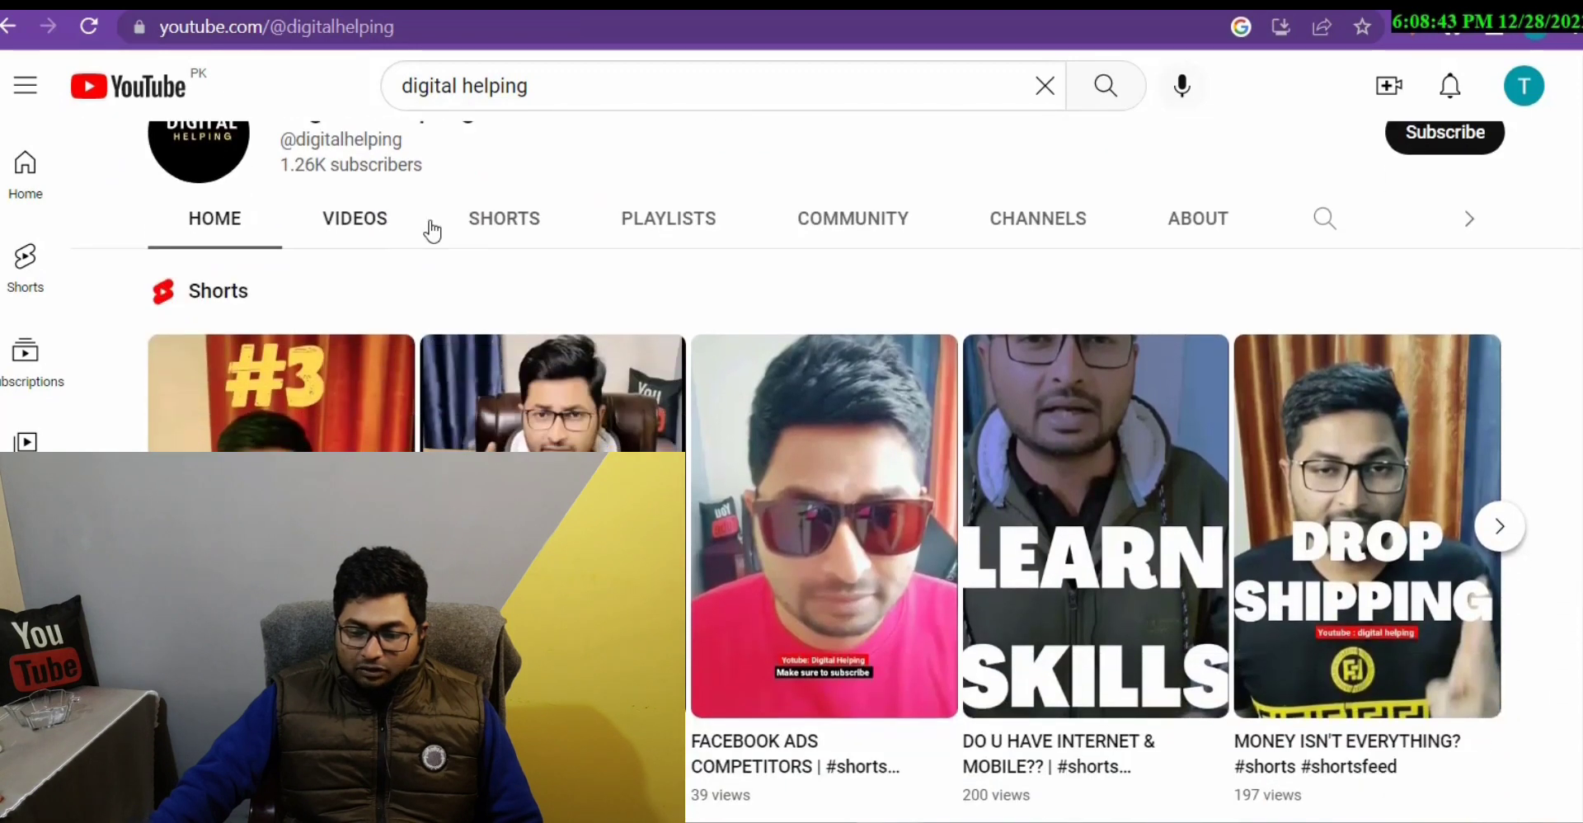
pyautogui.click(637, 218)
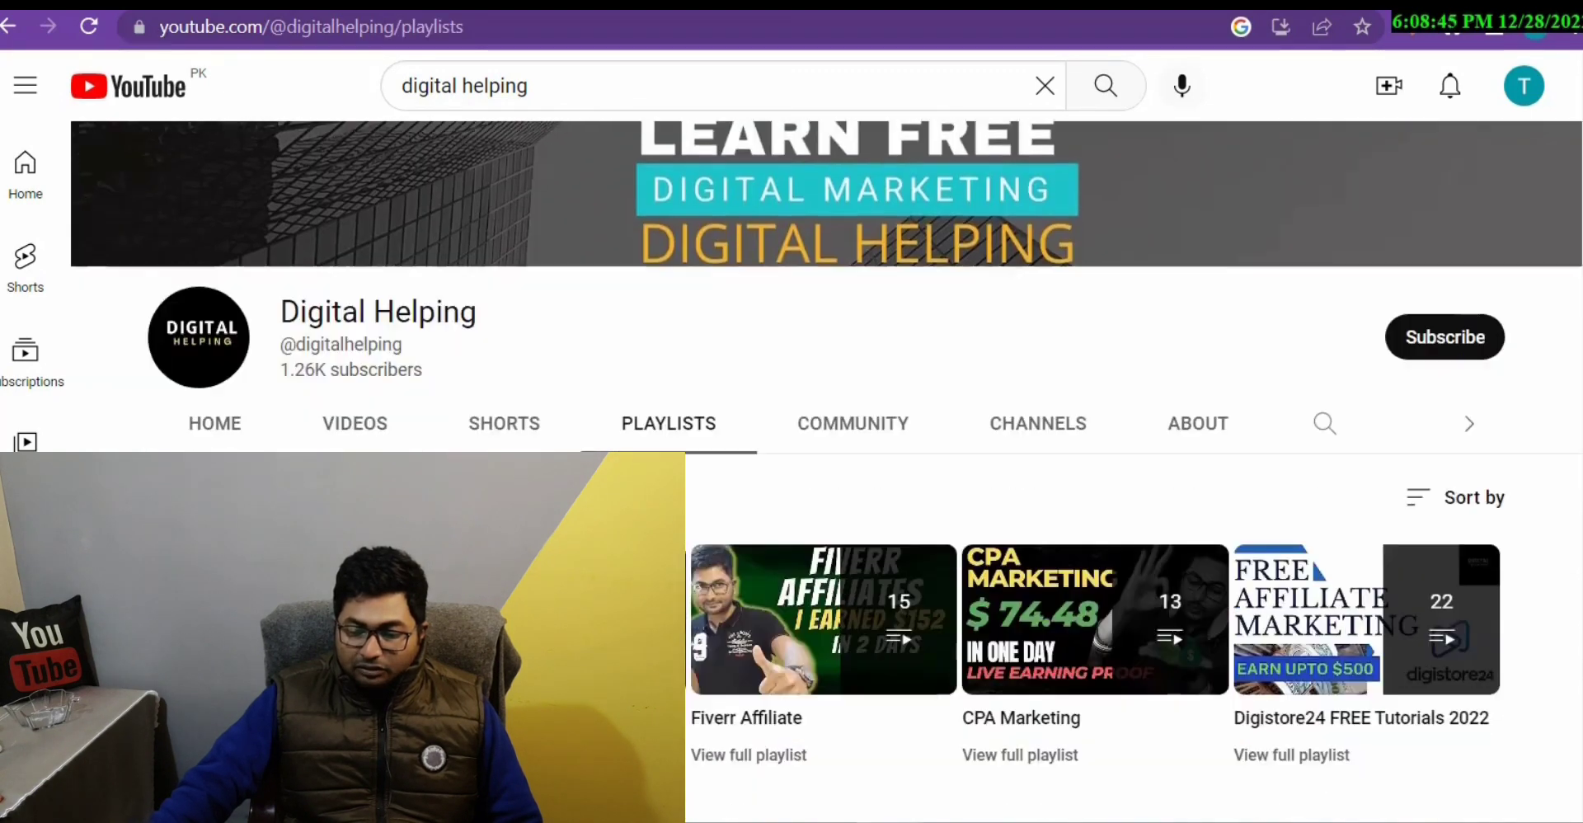
pyautogui.scroll(-2, 1442, 371)
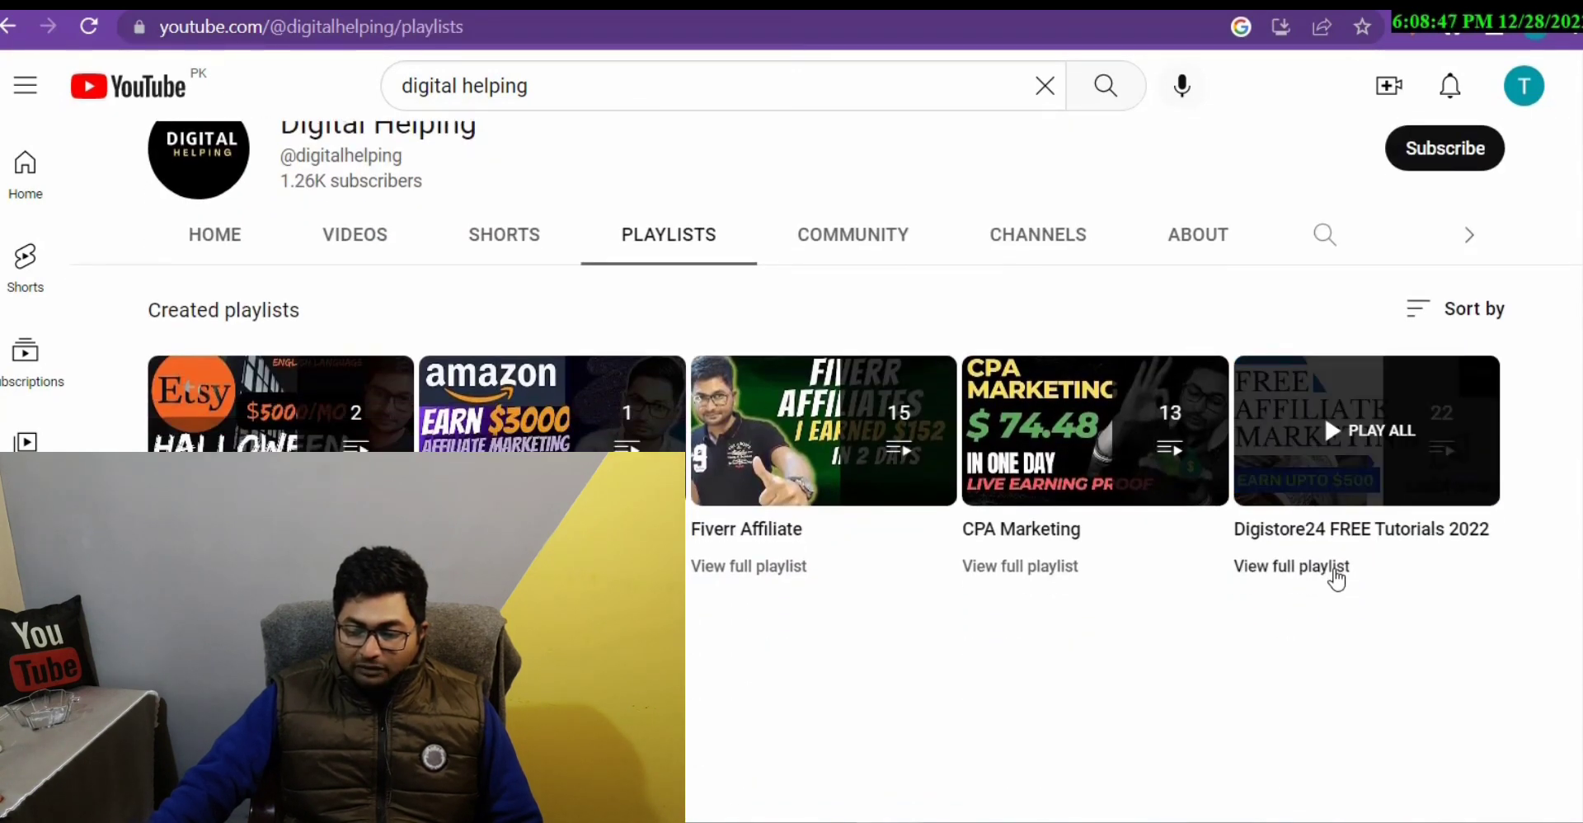
pyautogui.click(1333, 569)
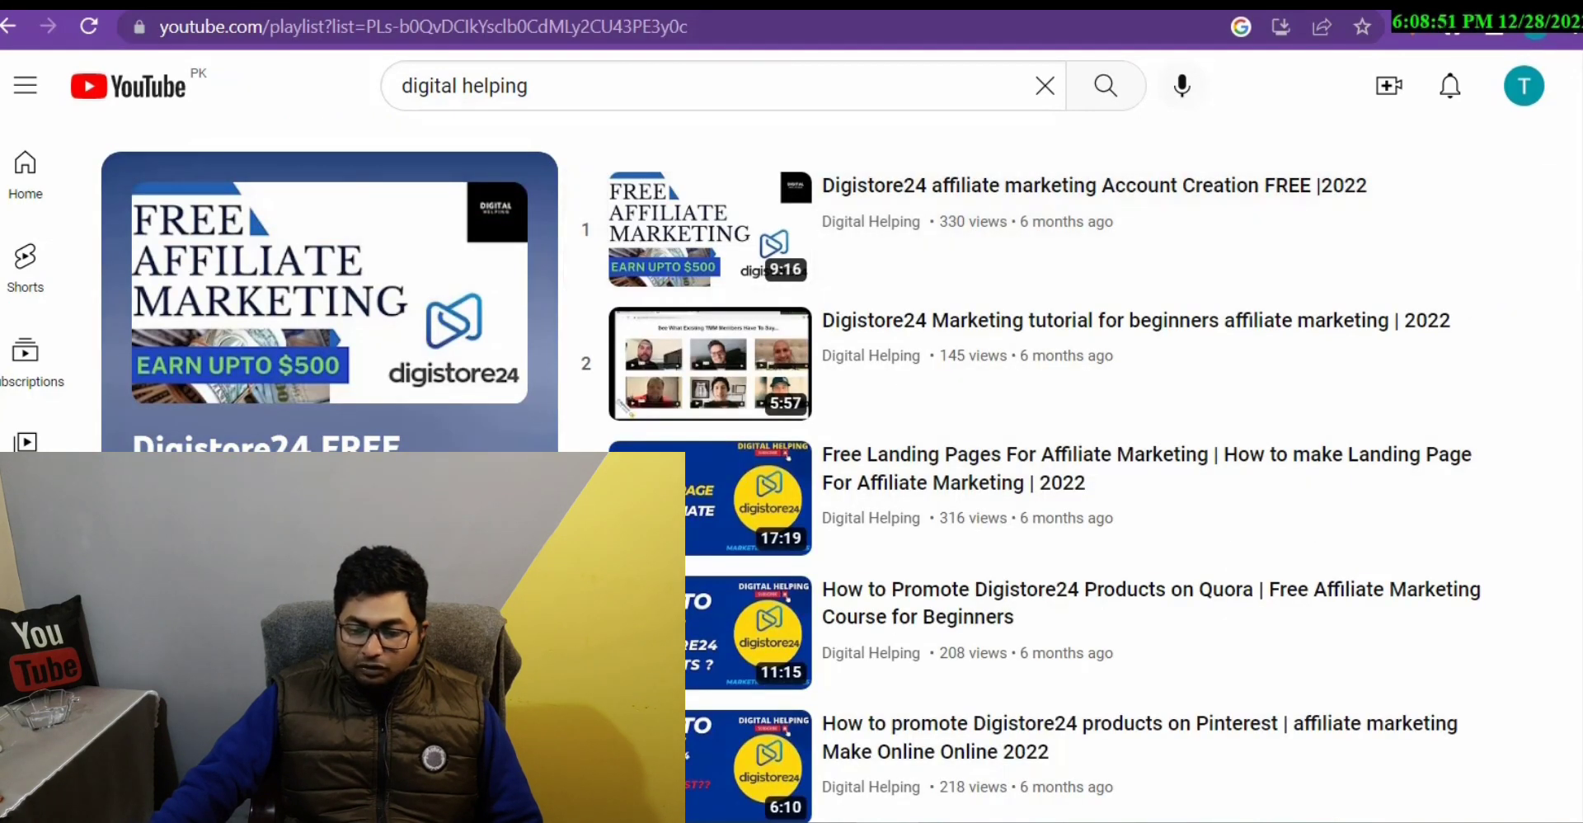
# Look through the Digistore24 tutorial playlist's videos from the first entries to the most recent ones
pyautogui.scroll(-3, 1047, 470)
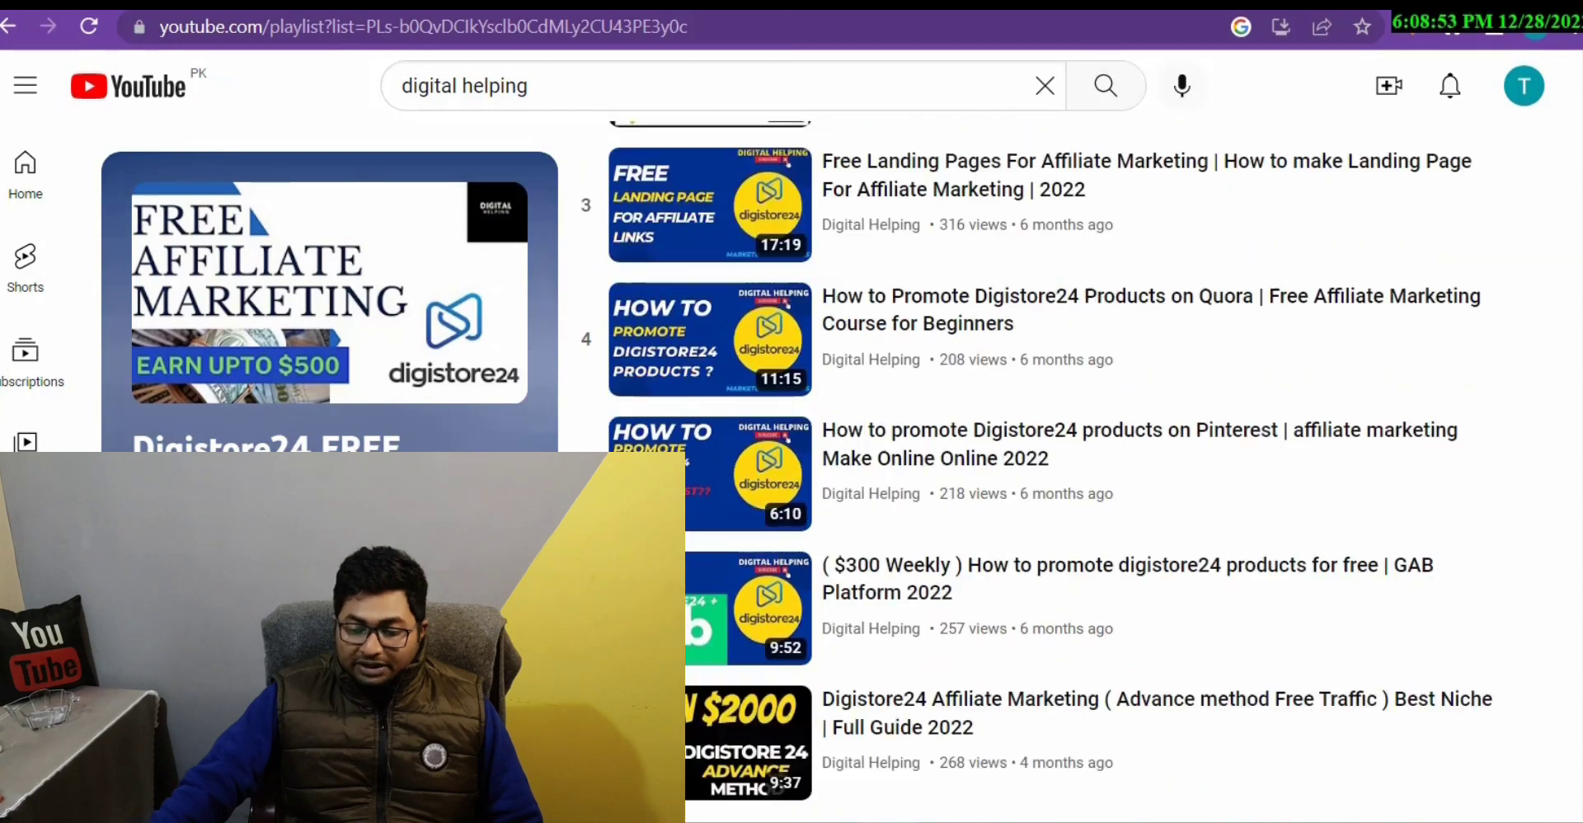
pyautogui.scroll(-14, 1047, 470)
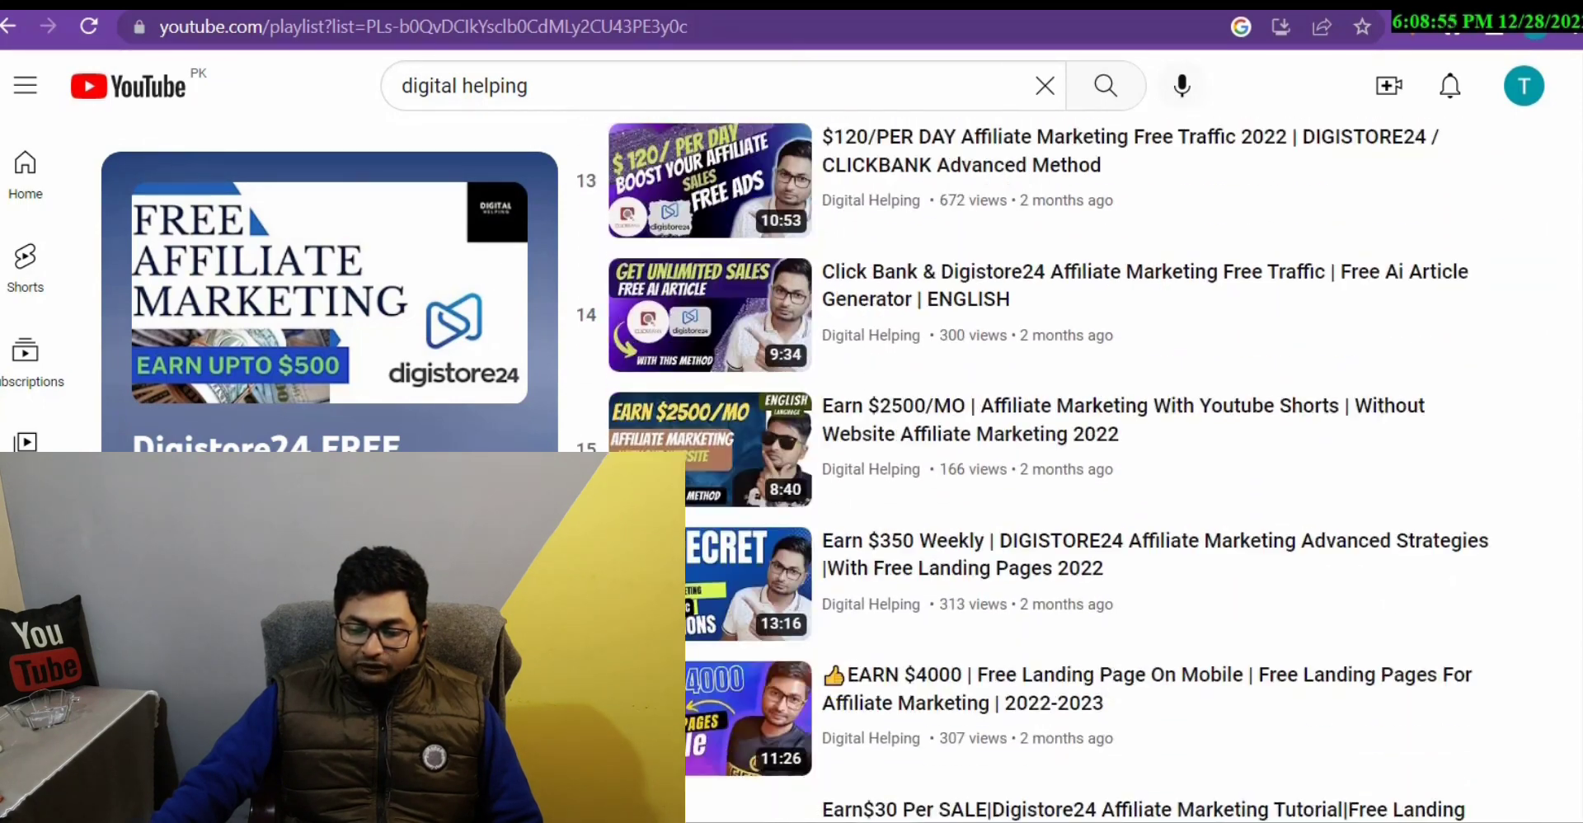
pyautogui.scroll(-7, 1047, 470)
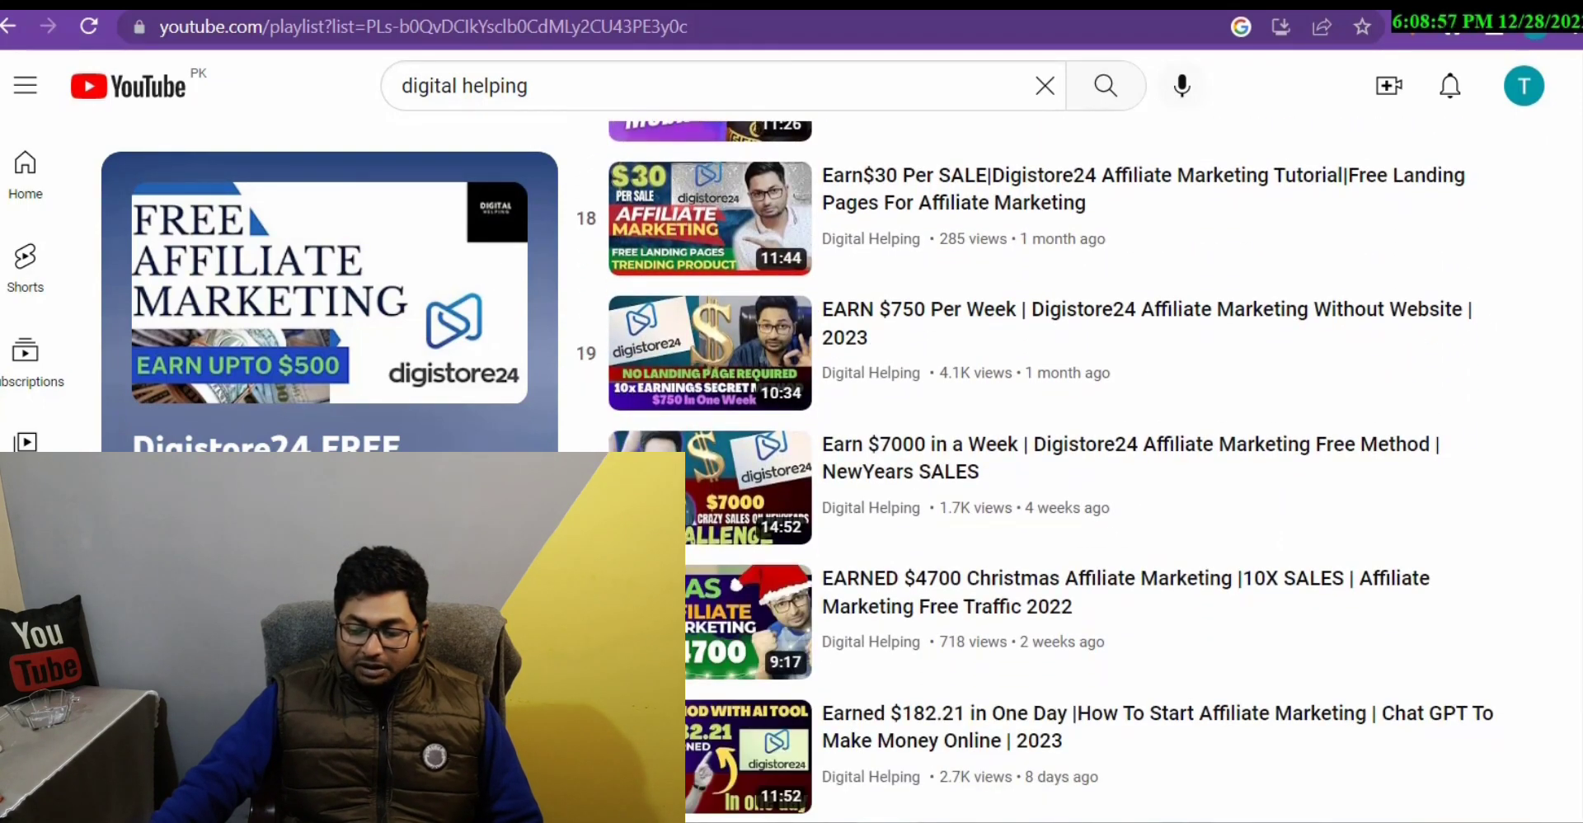
pyautogui.scroll(3, 1047, 470)
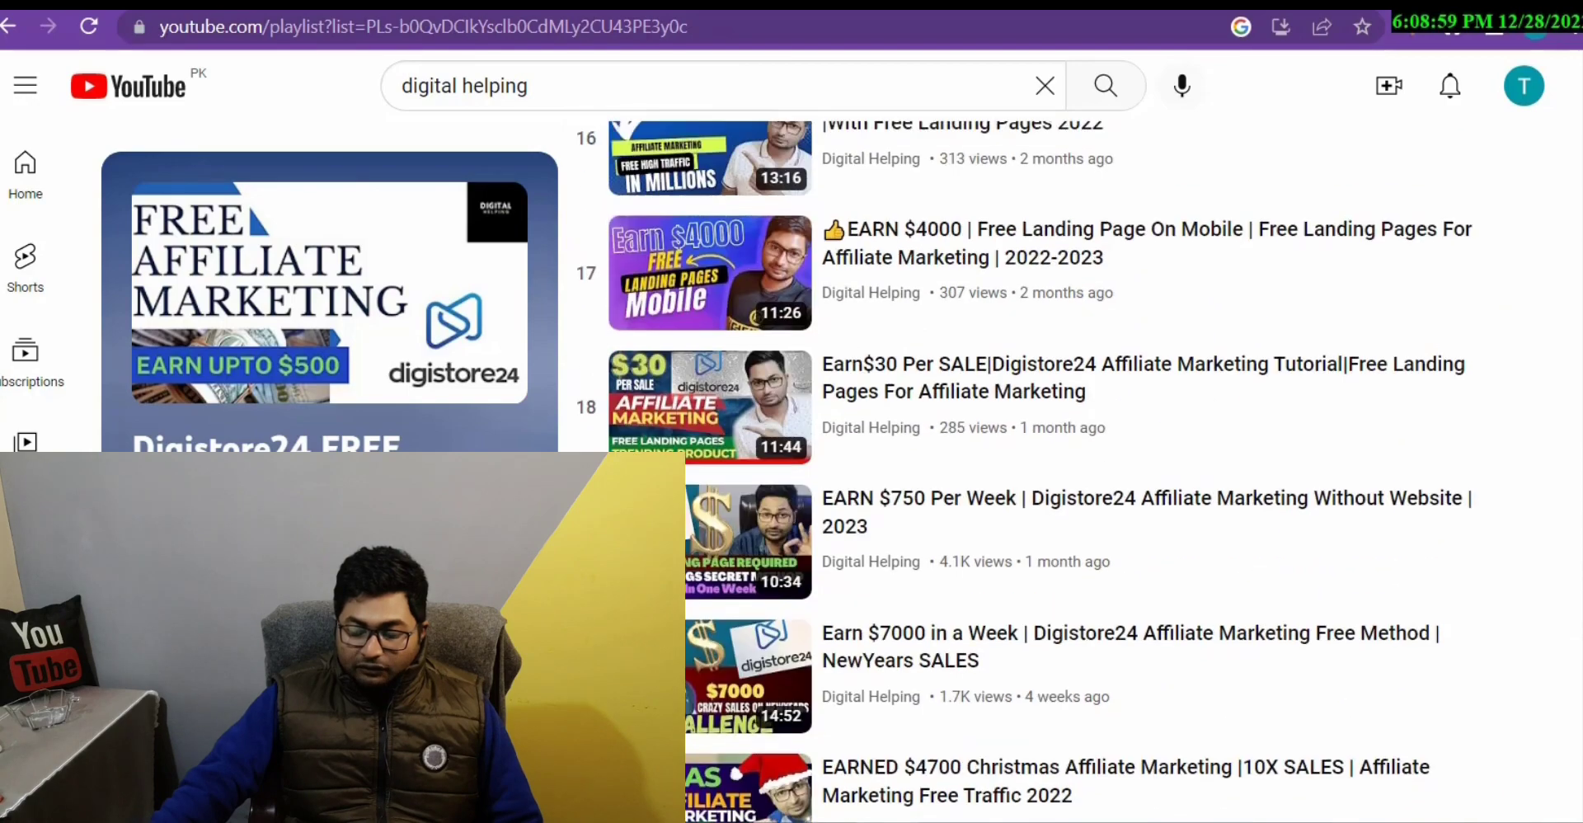
pyautogui.scroll(-3, 1047, 470)
pyautogui.scroll(13, 1047, 470)
pyautogui.scroll(8, 1047, 470)
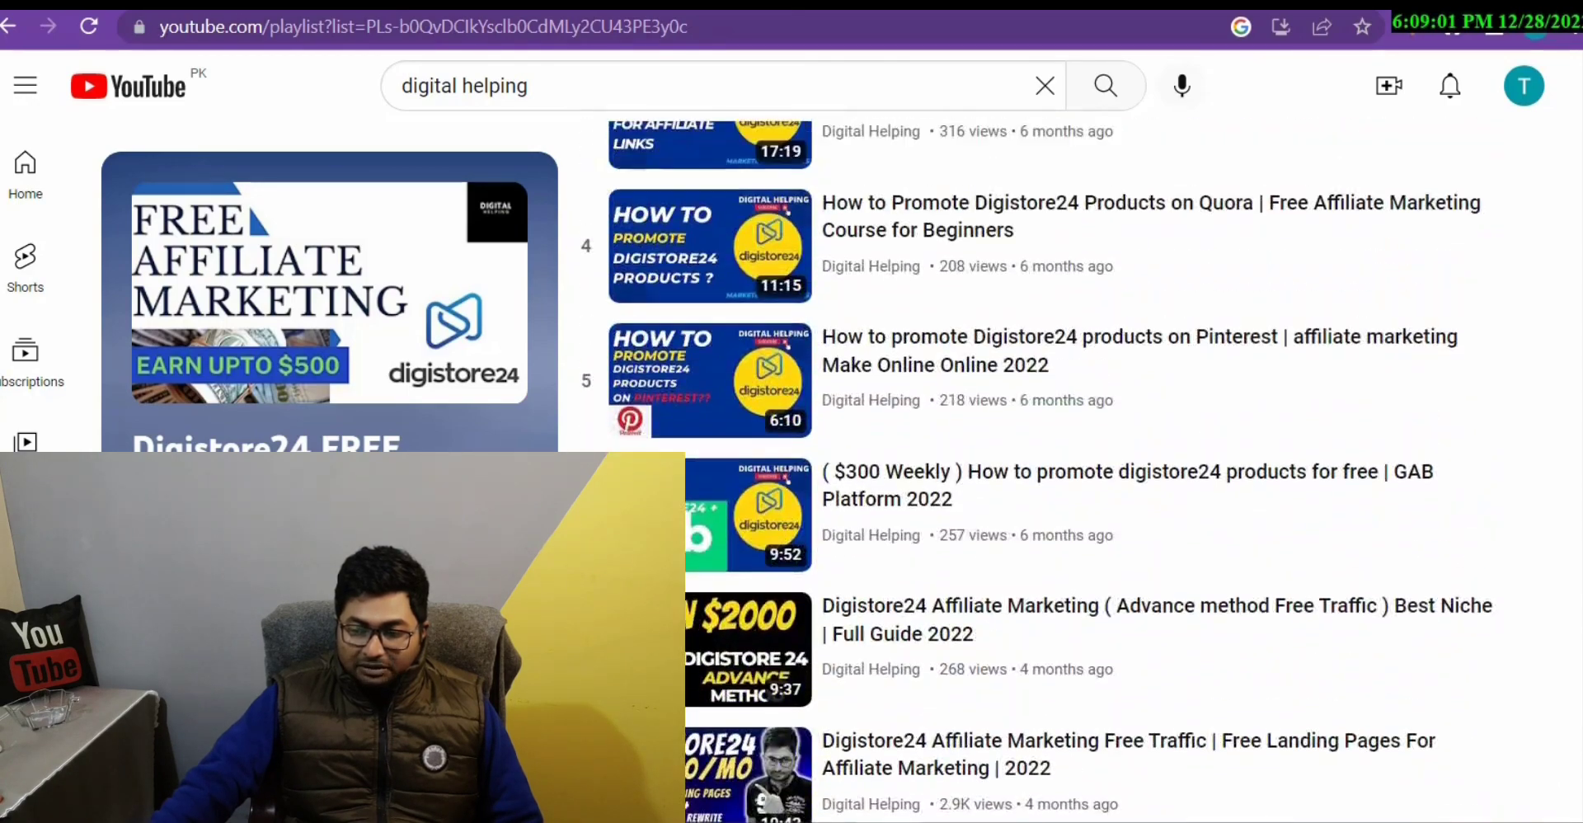
pyautogui.scroll(-19, 1047, 470)
pyautogui.scroll(-2, 1047, 470)
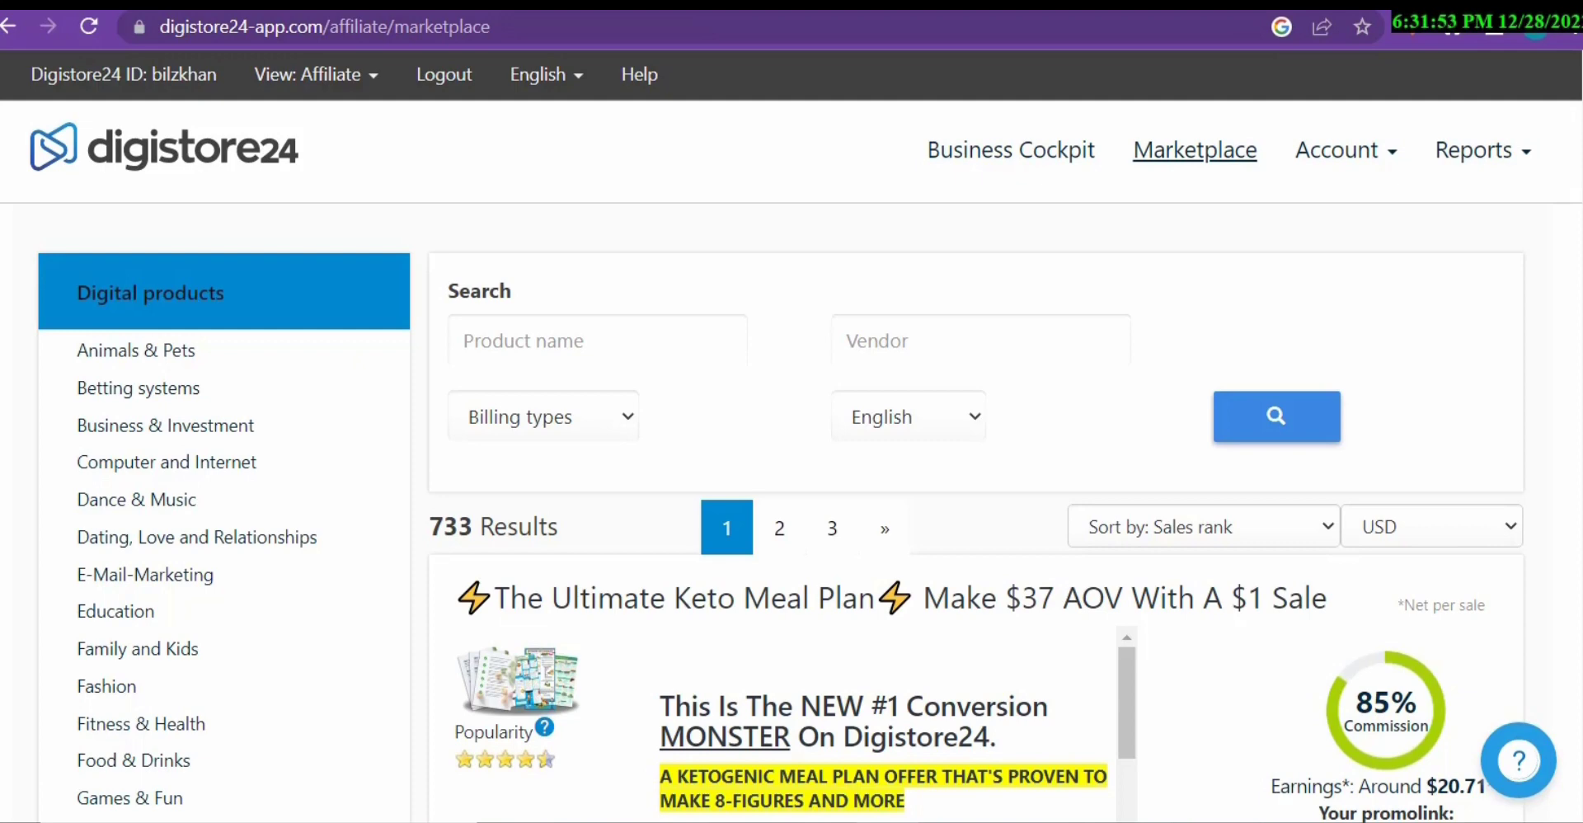
# Filter the affiliate marketplace to the Animals & Pets category and check the earnings of the How To Train Your Puppy offer
pyautogui.scroll(-2, 792, 440)
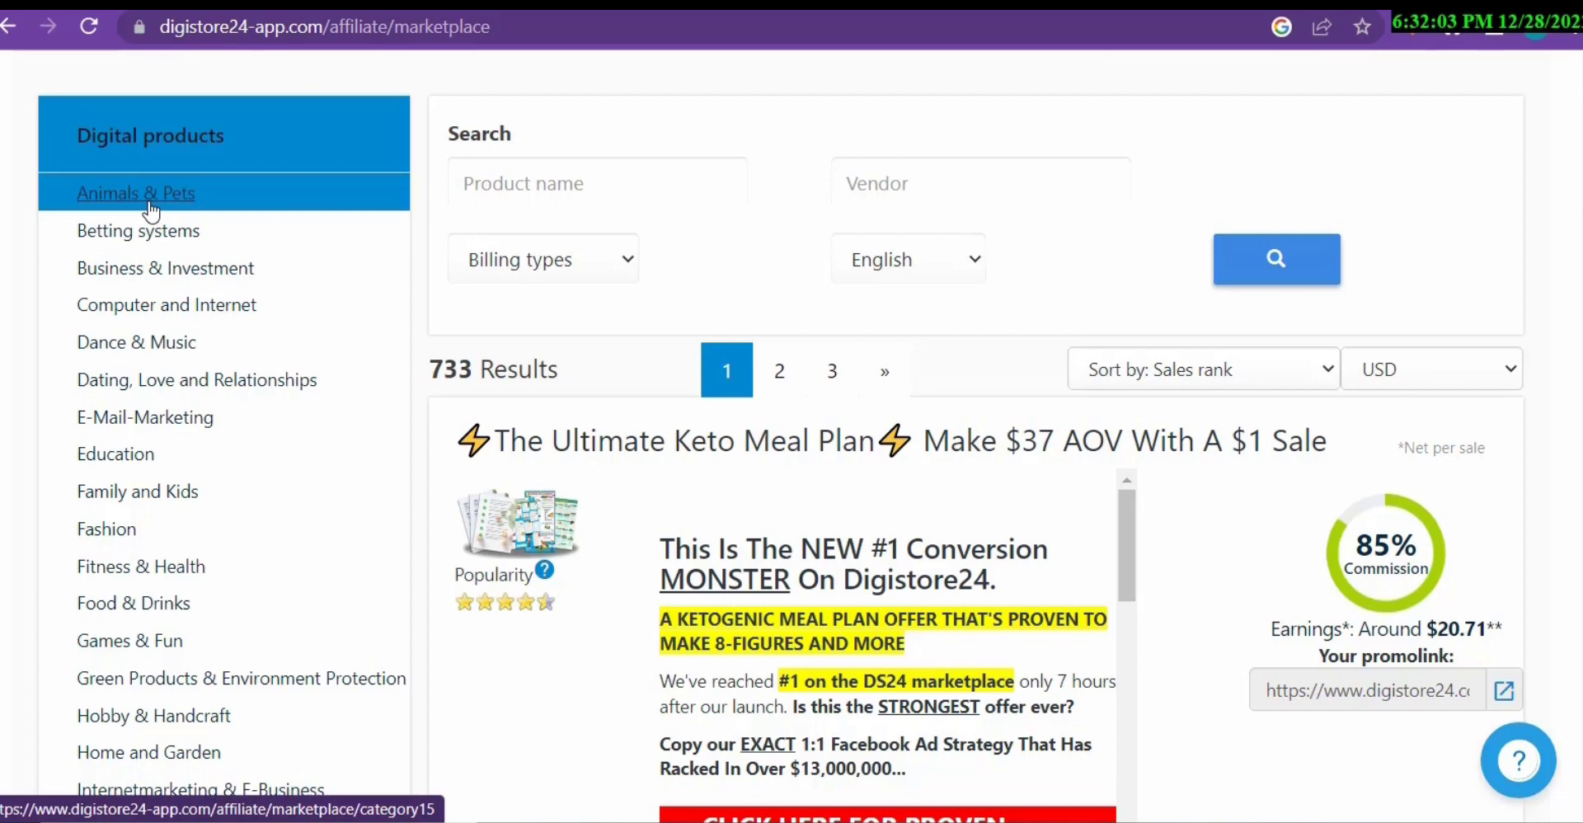
pyautogui.click(101, 198)
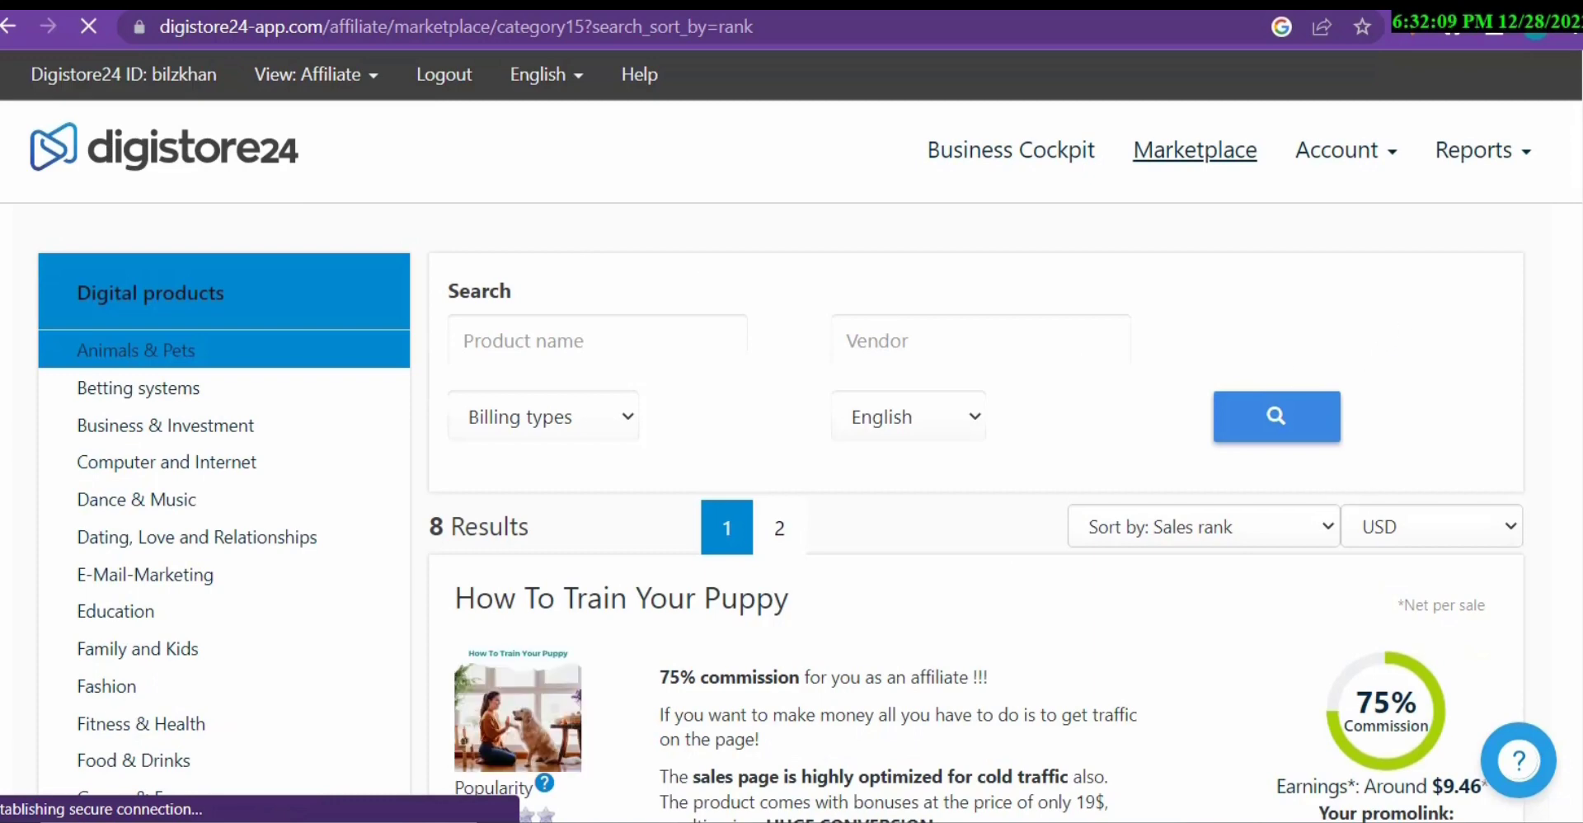
pyautogui.scroll(-3, 791, 412)
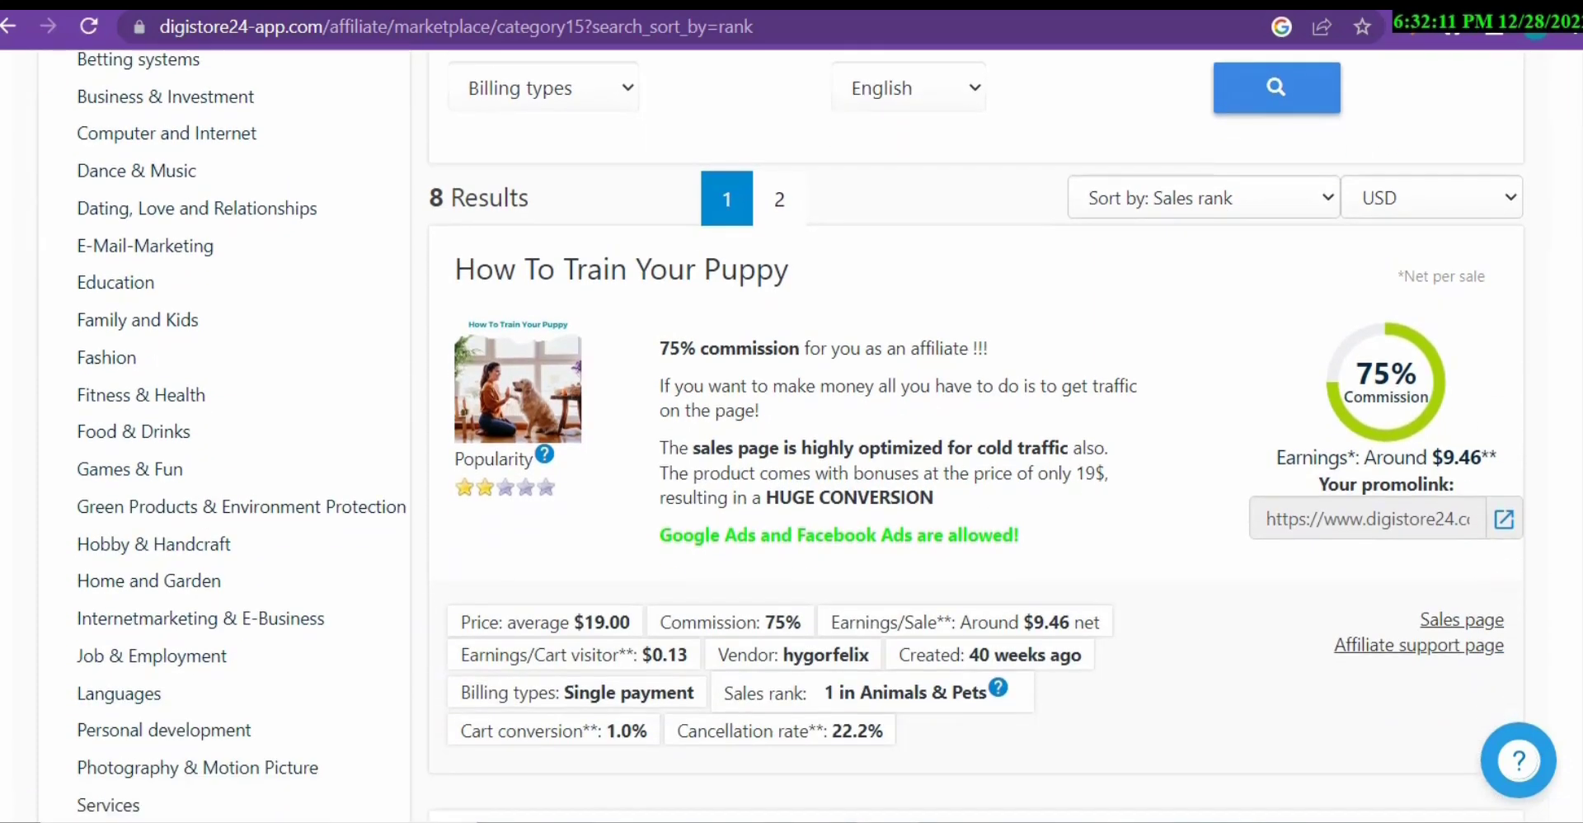
pyautogui.moveTo(1443, 467); pyautogui.dragTo(1464, 467)
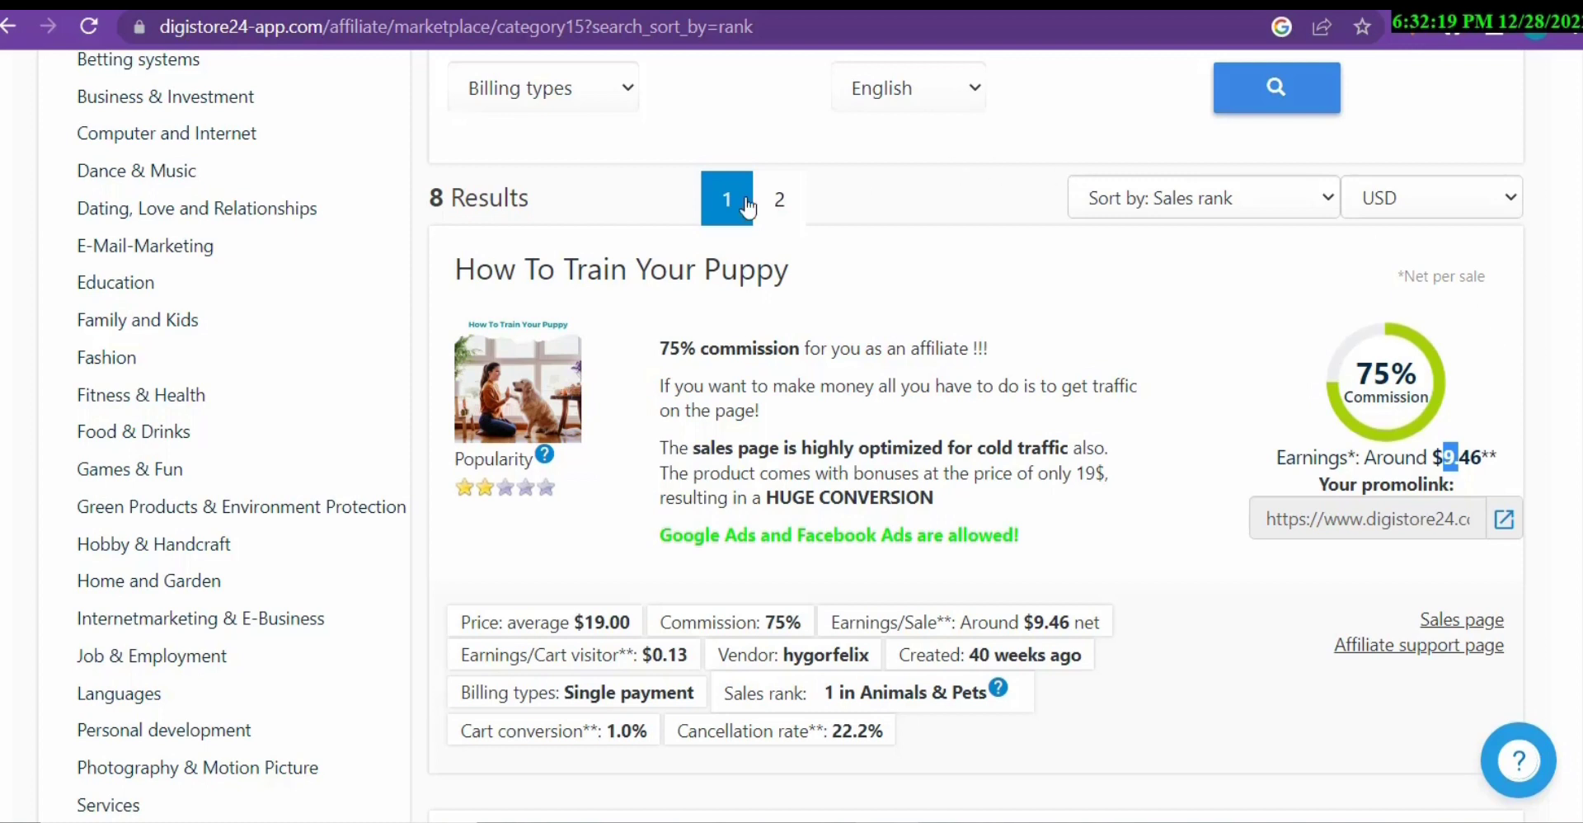
# Copy the words "Train Your Puppy" from the offer's title
pyautogui.moveTo(574, 269); pyautogui.dragTo(697, 272)
pyautogui.click(676, 277)
pyautogui.moveTo(567, 269); pyautogui.dragTo(774, 275)
pyautogui.rightClick(774, 275)
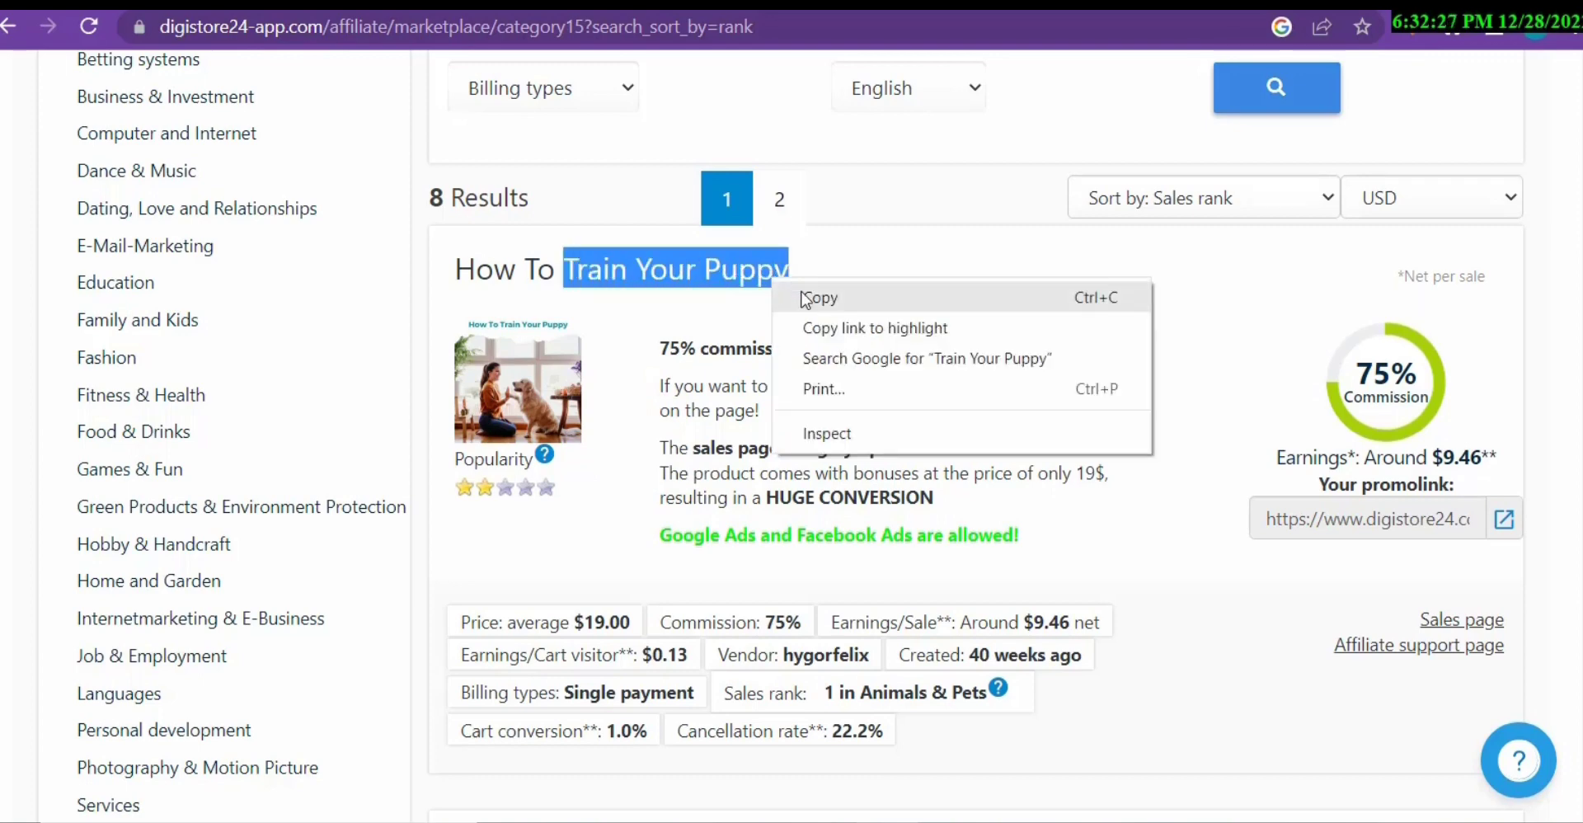
pyautogui.click(806, 298)
# Switch to Google Trends, search for the copied term "Train Your Puppy" and set the region to Worldwide
pyautogui.hotkey('ctrl', 'Tab')
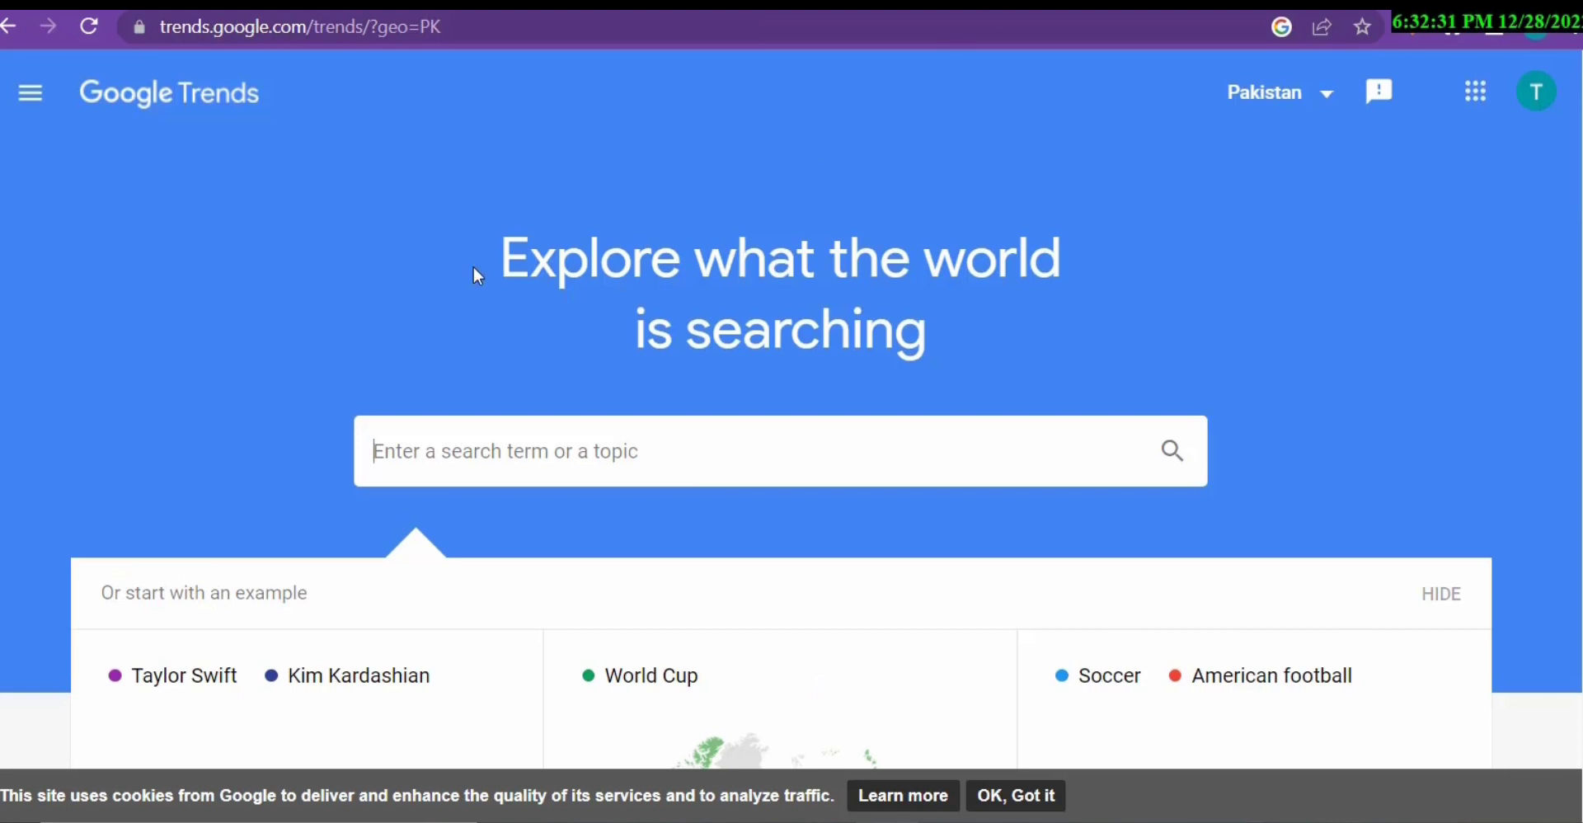
pyautogui.rightClick(480, 435)
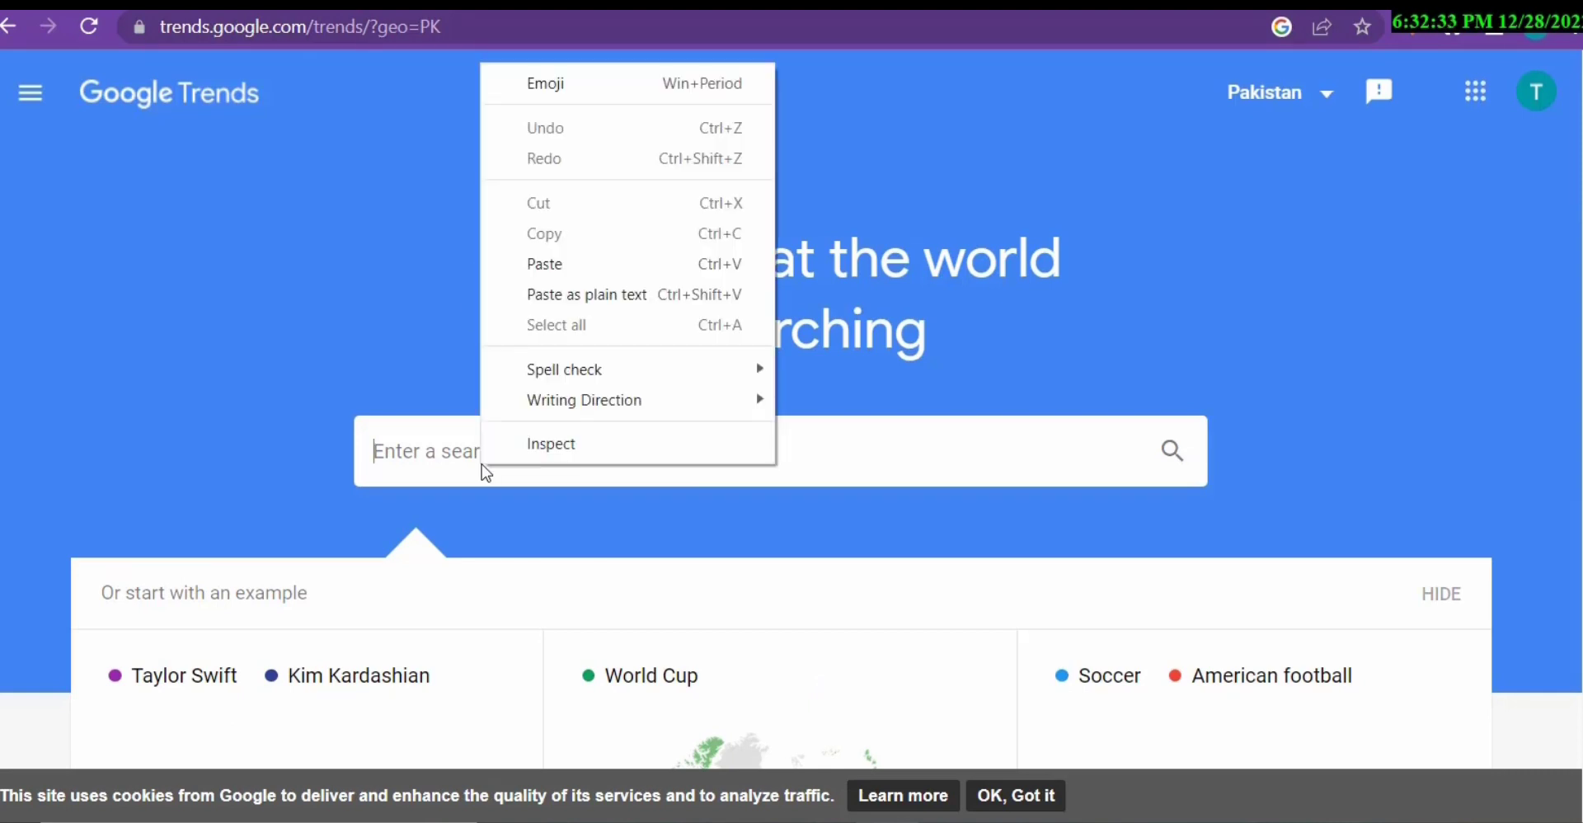
pyautogui.click(552, 274)
pyautogui.press('Return')
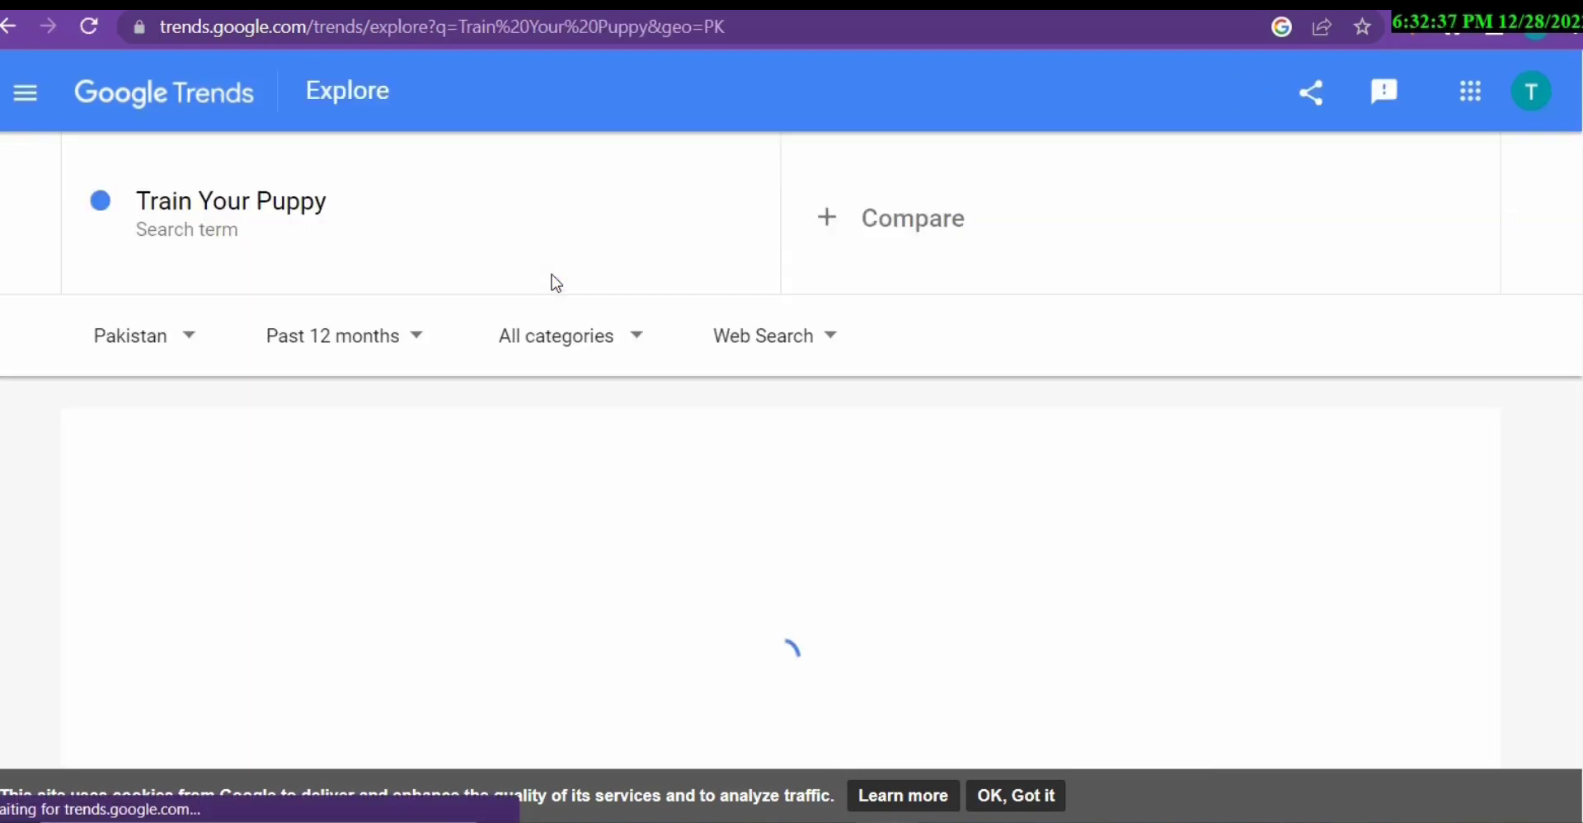
pyautogui.click(167, 336)
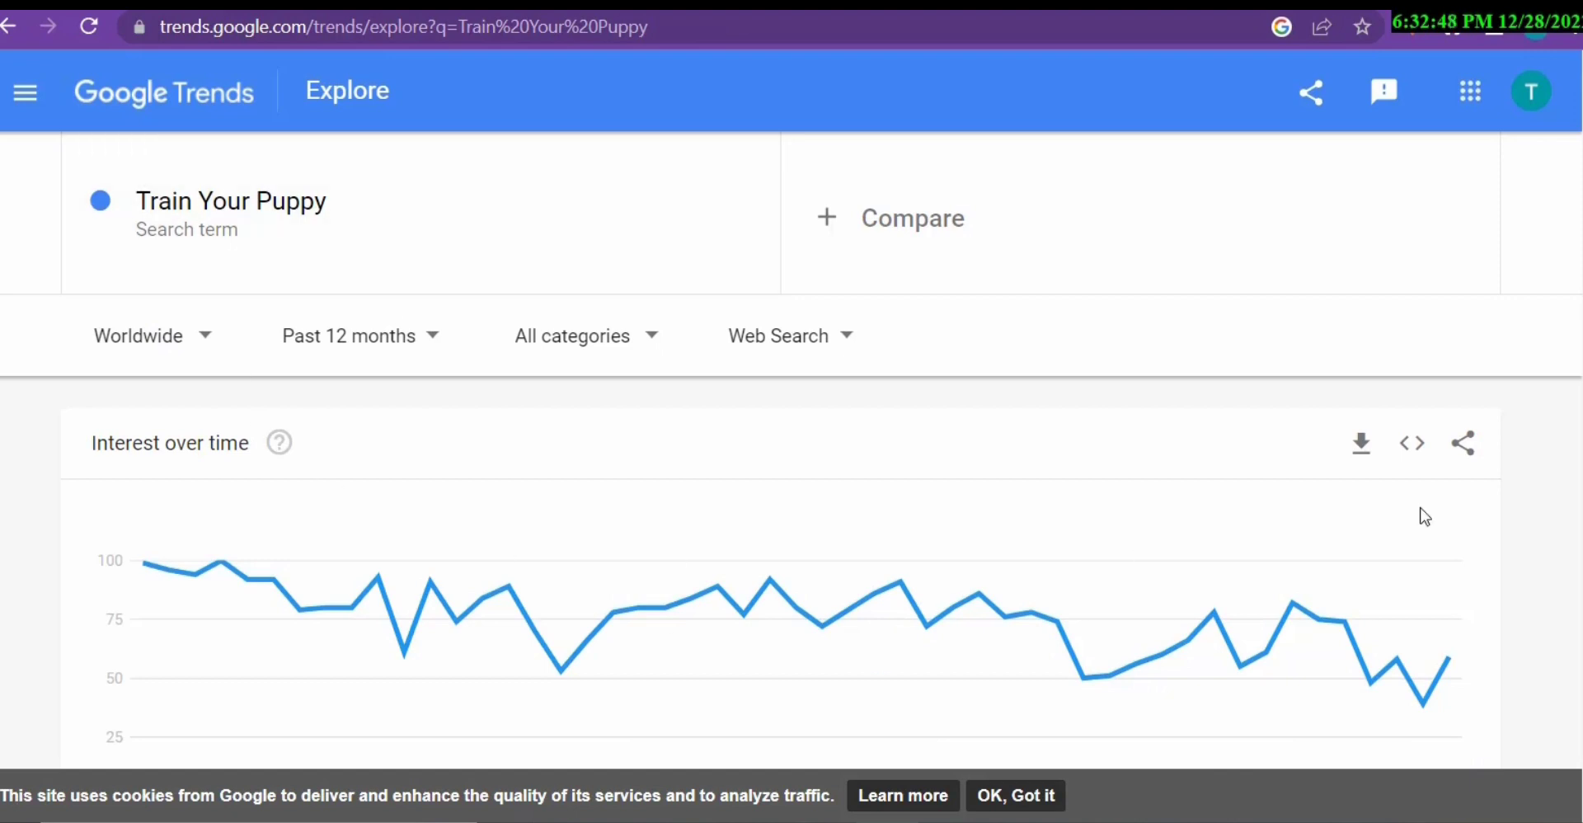
pyautogui.scroll(-1, 1321, 516)
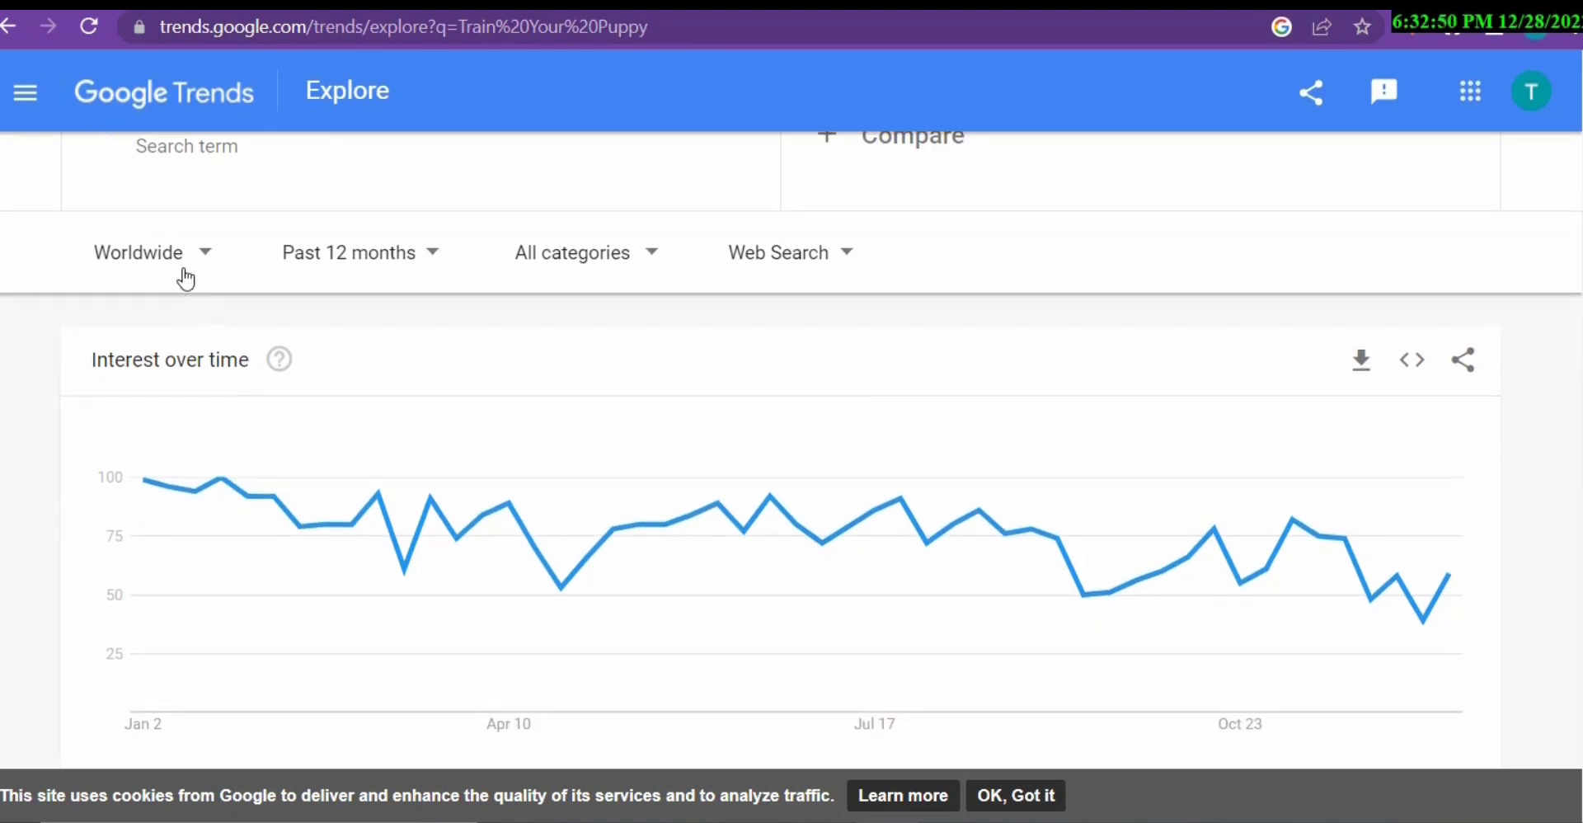
# Set the trend's time range to Past 90 days and examine the interest over time for "Train Your Puppy"
pyautogui.click(427, 271)
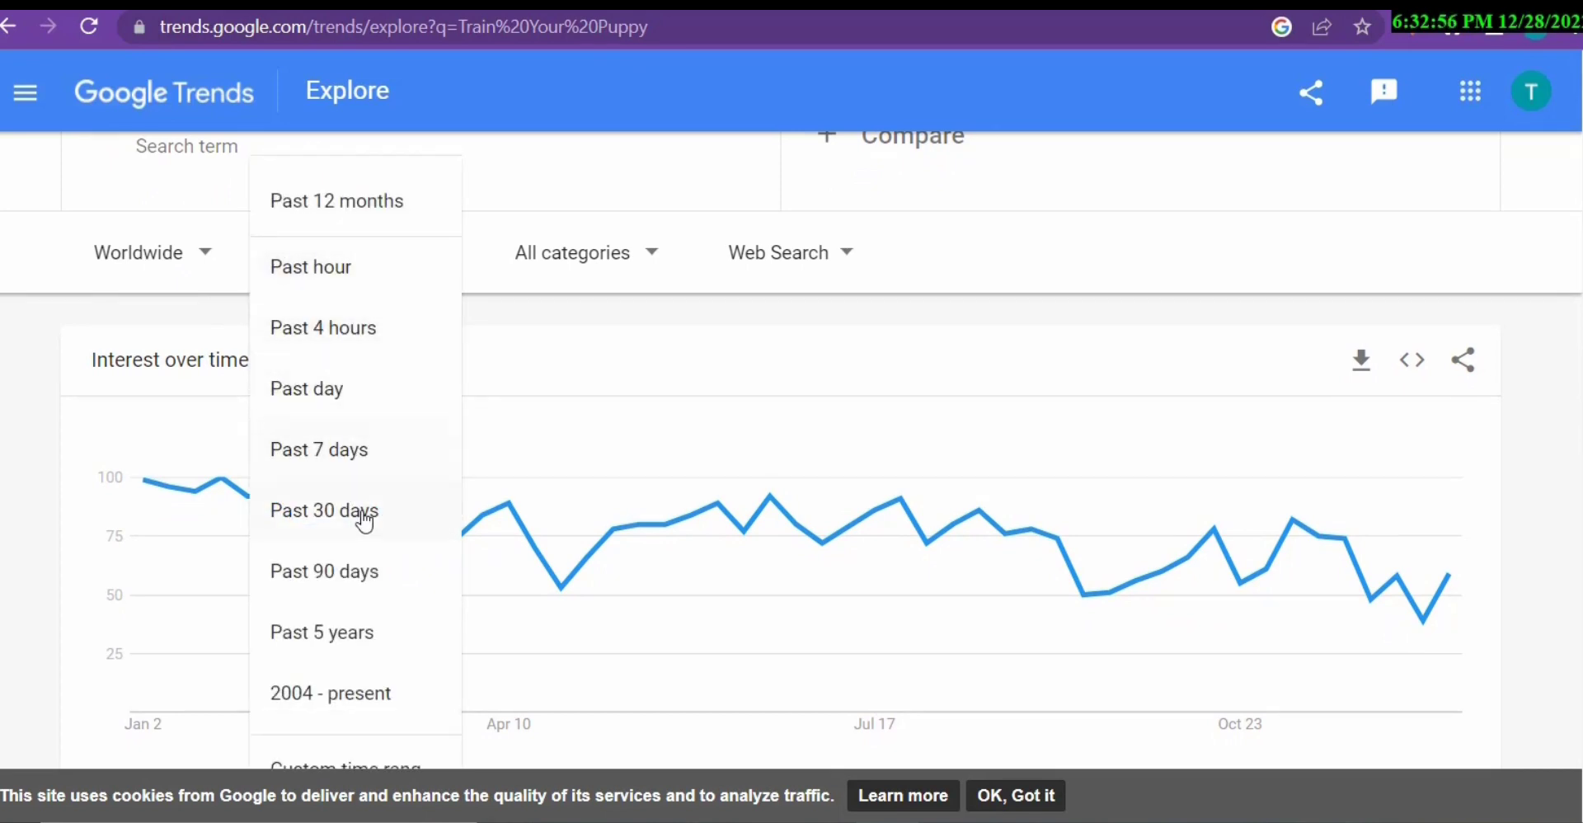
pyautogui.click(363, 569)
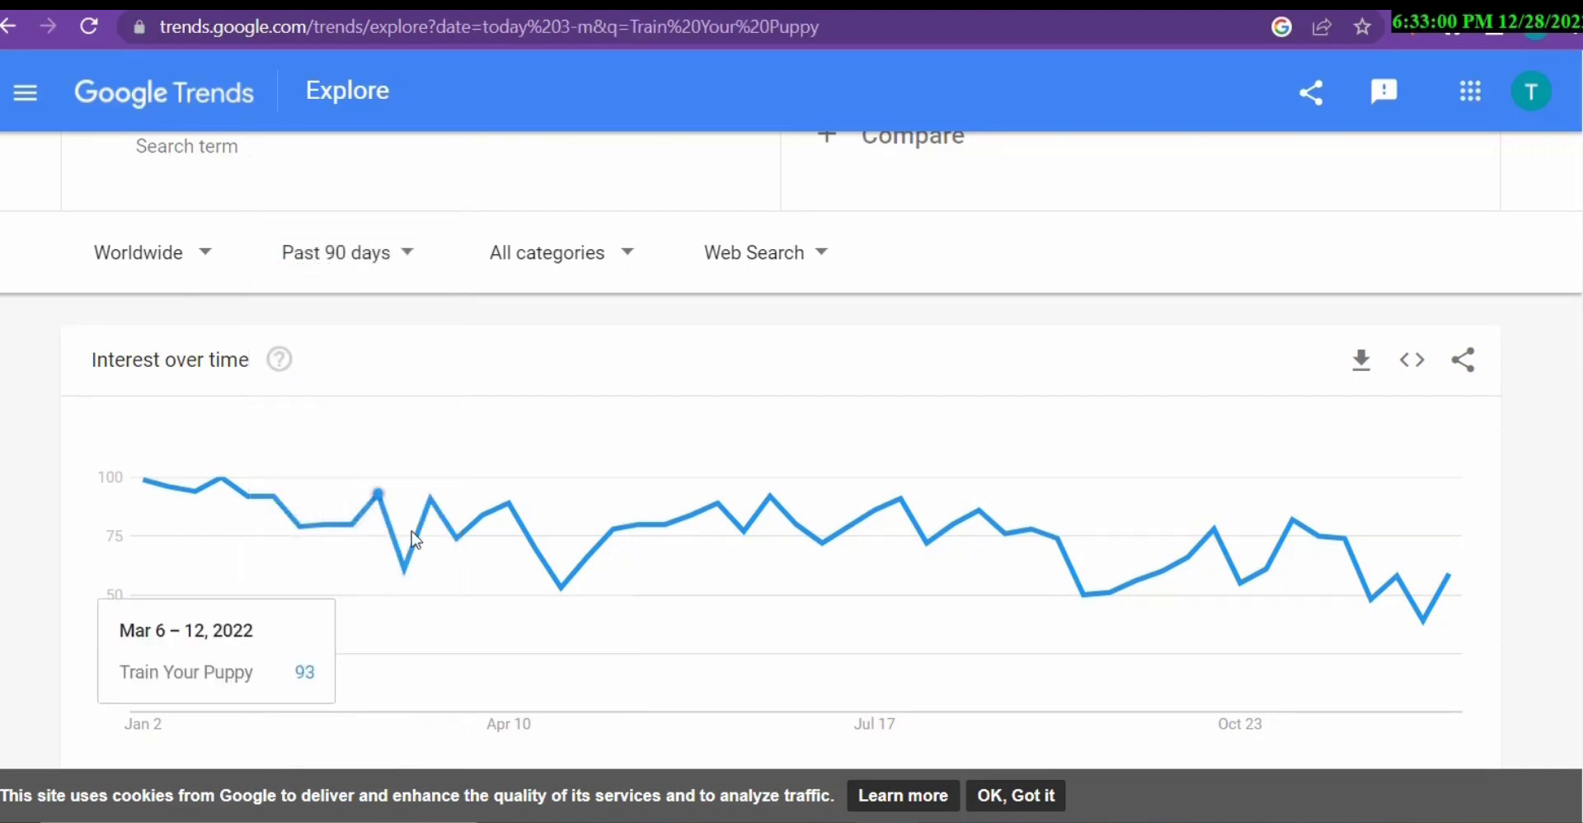
pyautogui.scroll(-4, 1470, 401)
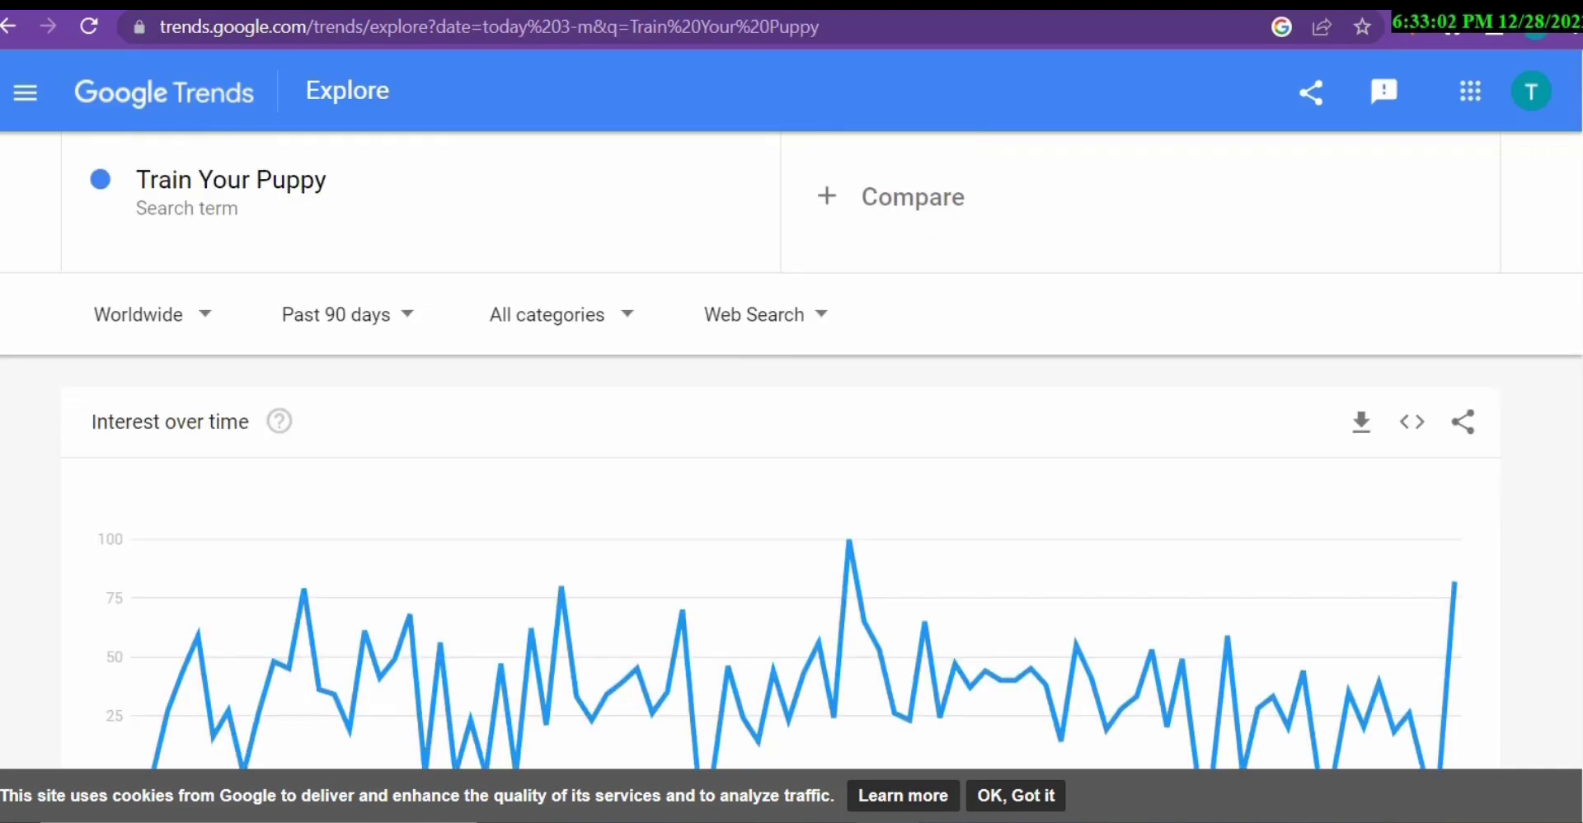
pyautogui.moveTo(1453, 299)
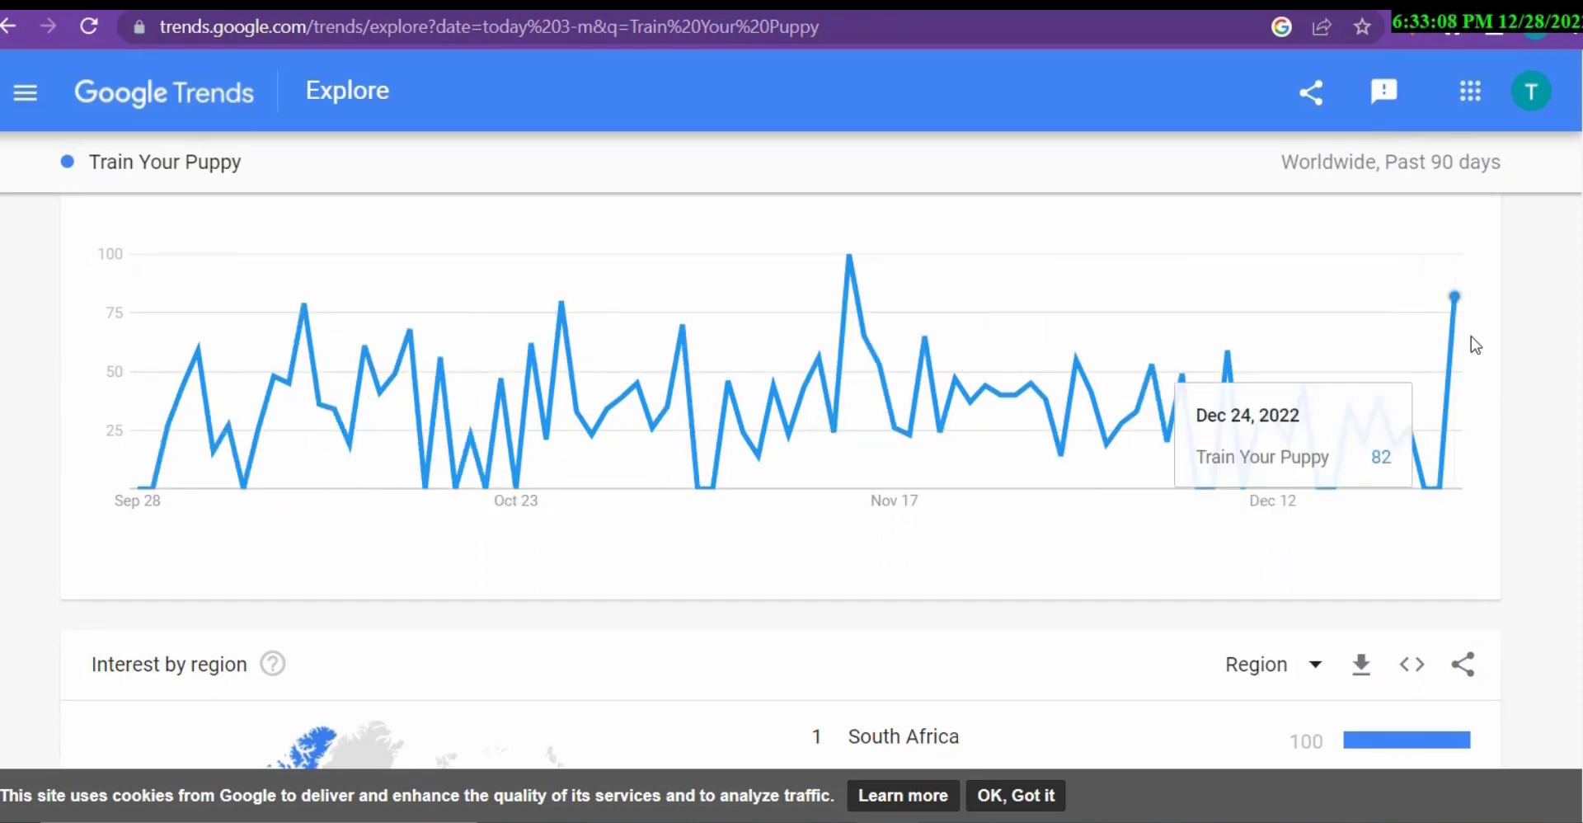
pyautogui.scroll(4, 1471, 336)
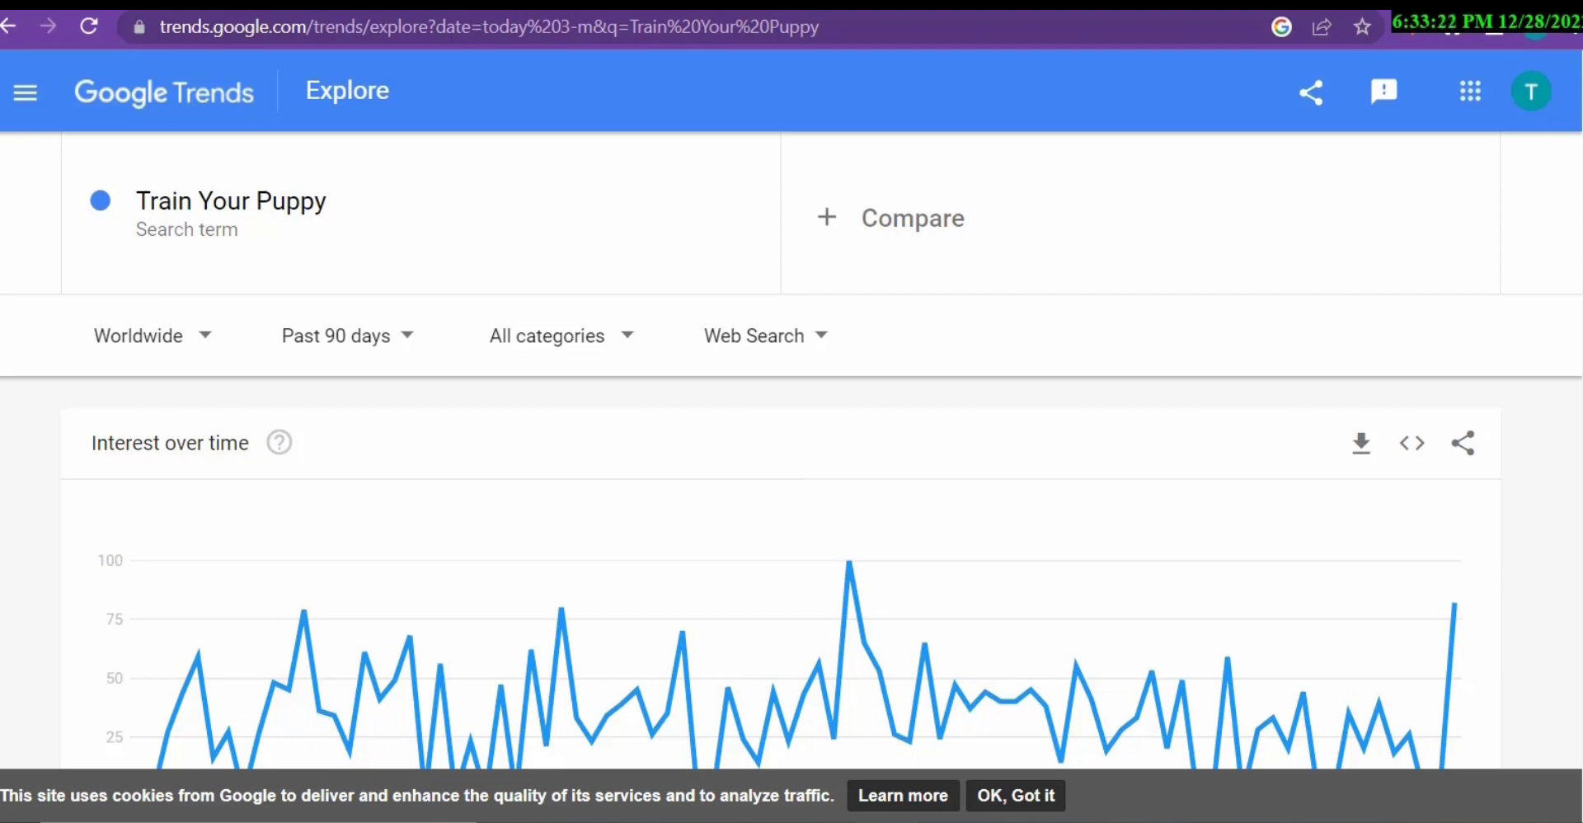
# Switch back to the Digistore24 marketplace, look through the Animals & Pets offers and check the earnings of How To Train Your Puppy
pyautogui.click(429, 5)
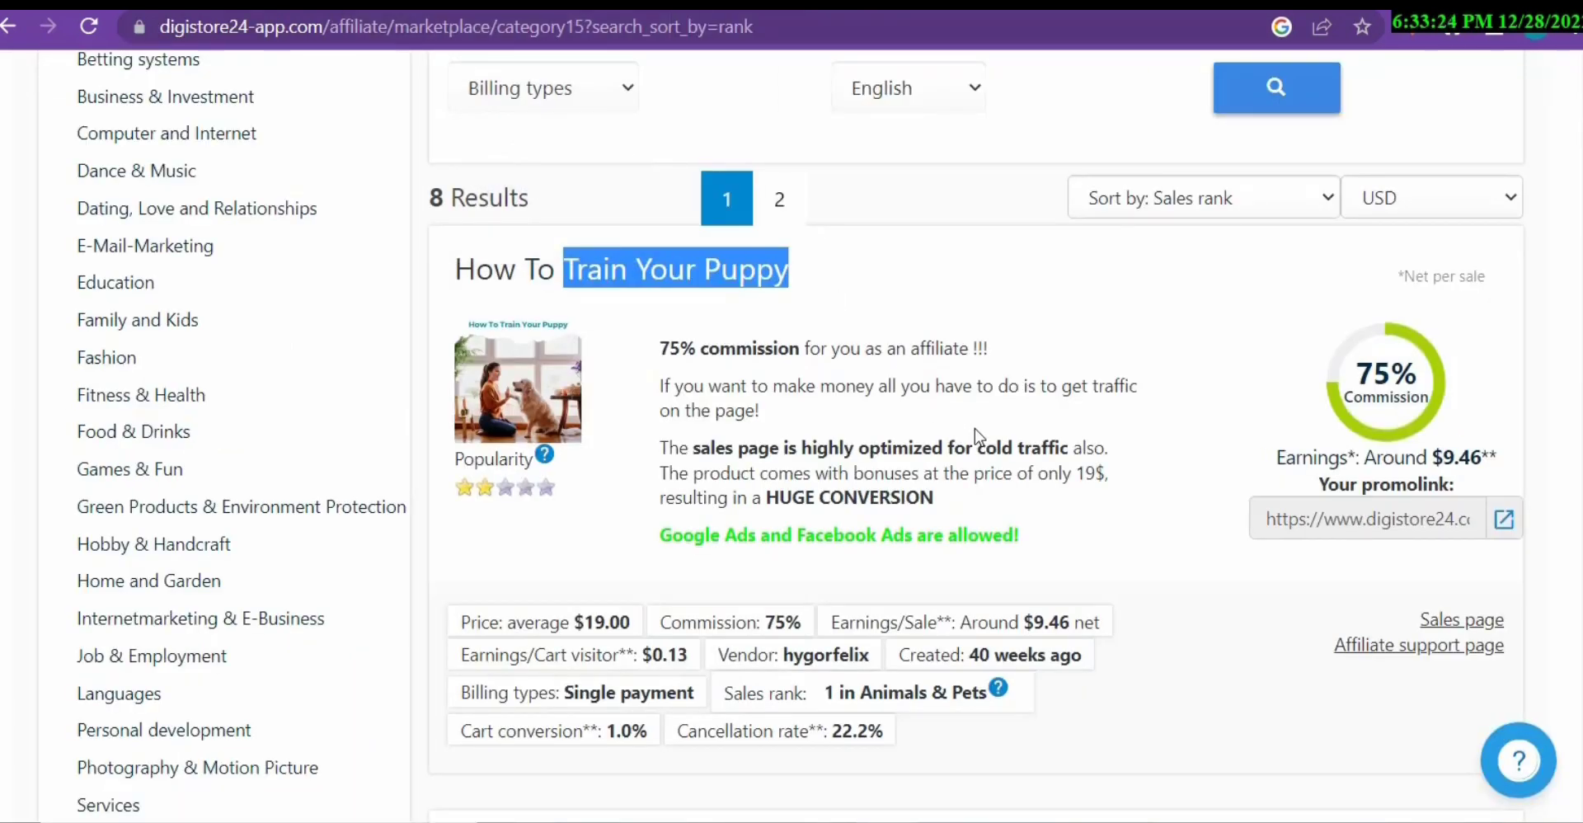
pyautogui.scroll(-1, 874, 223)
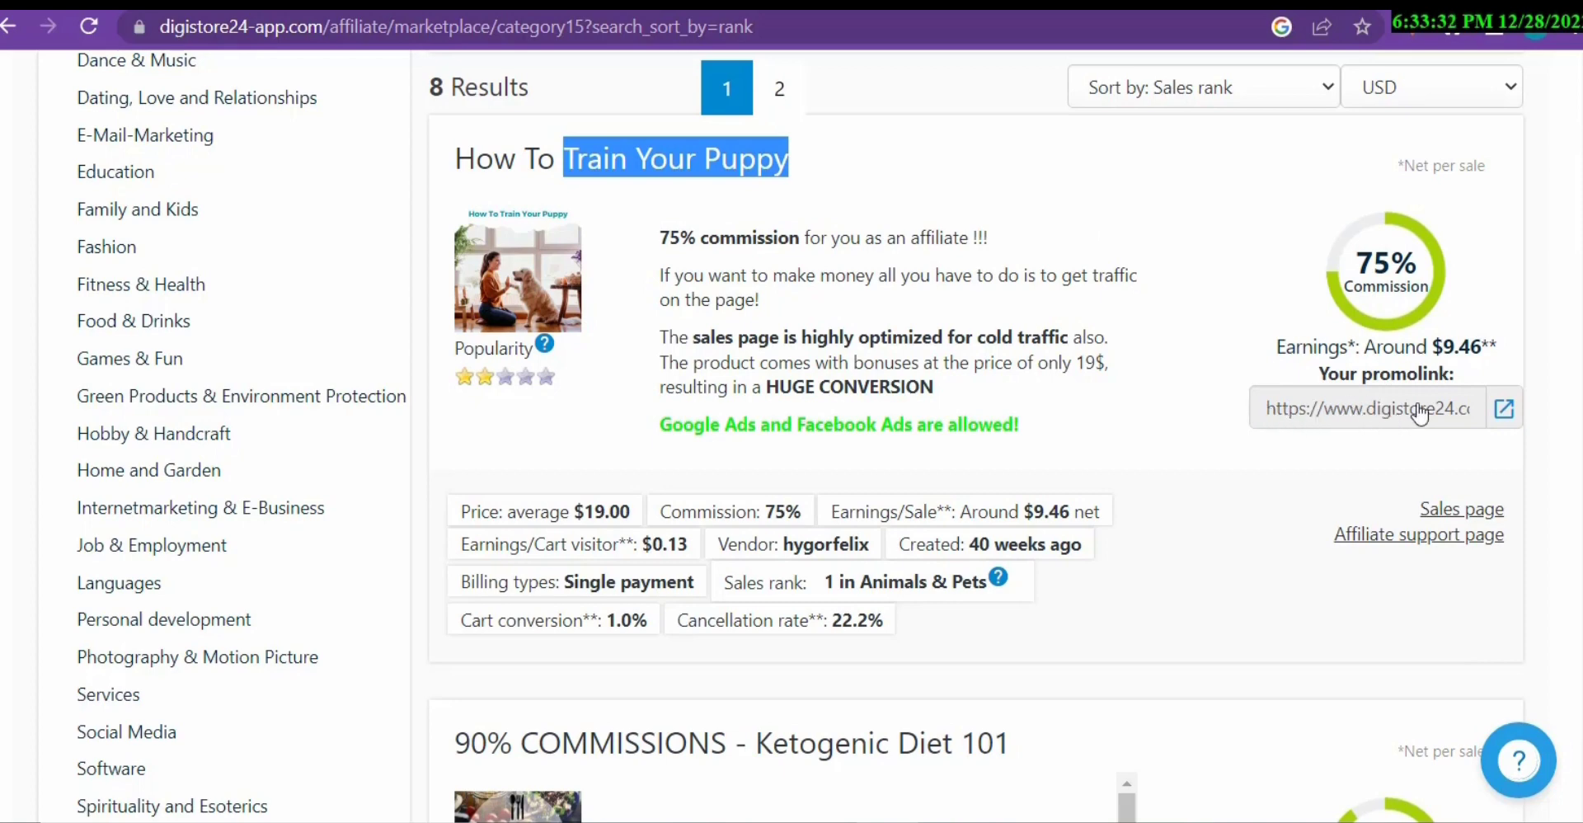
pyautogui.scroll(-10, 1419, 415)
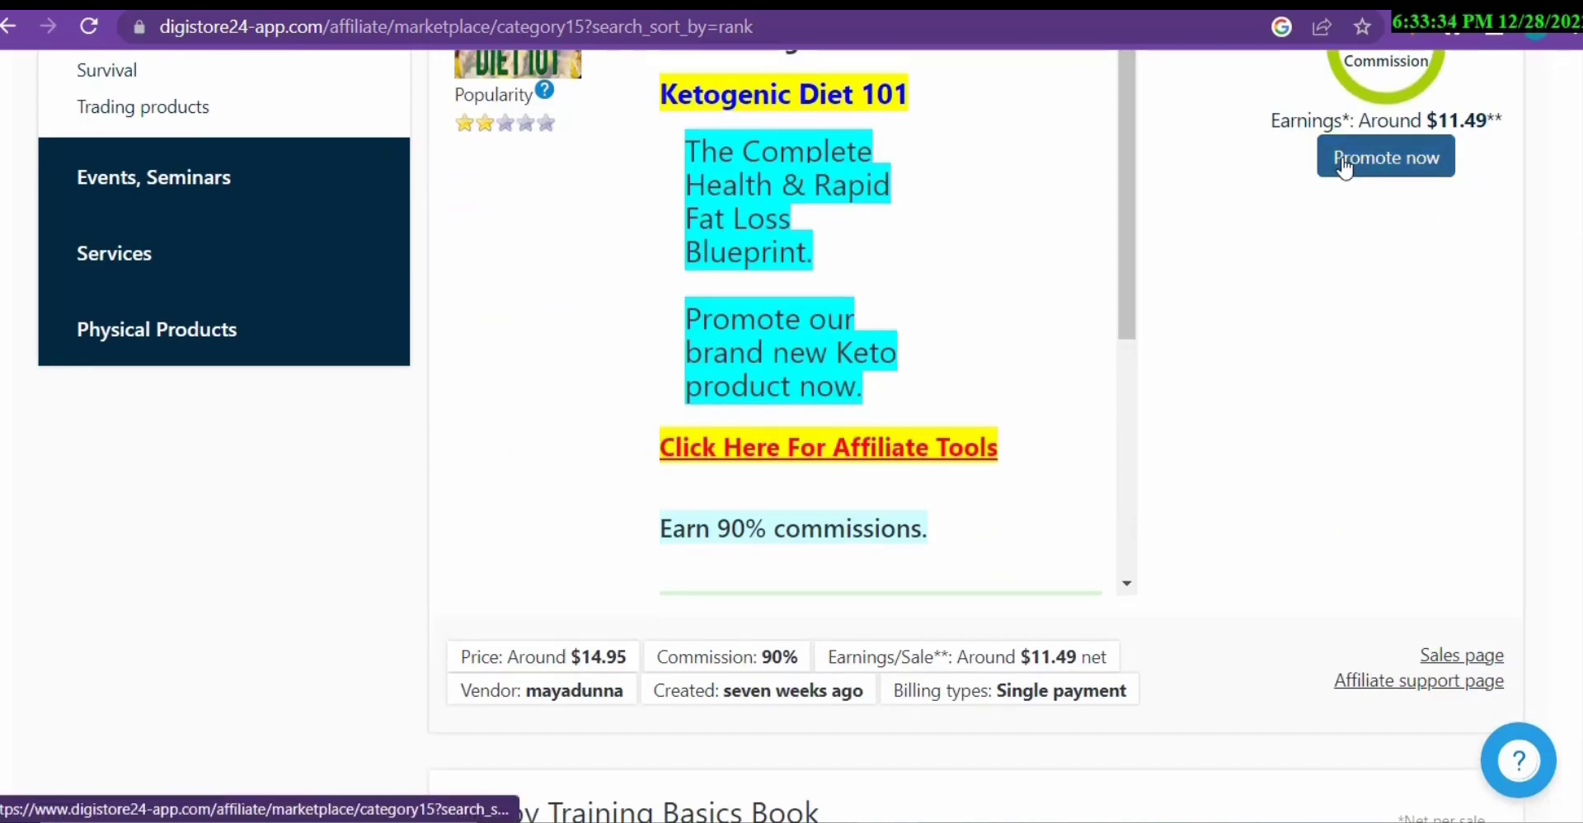
pyautogui.scroll(-3, 792, 412)
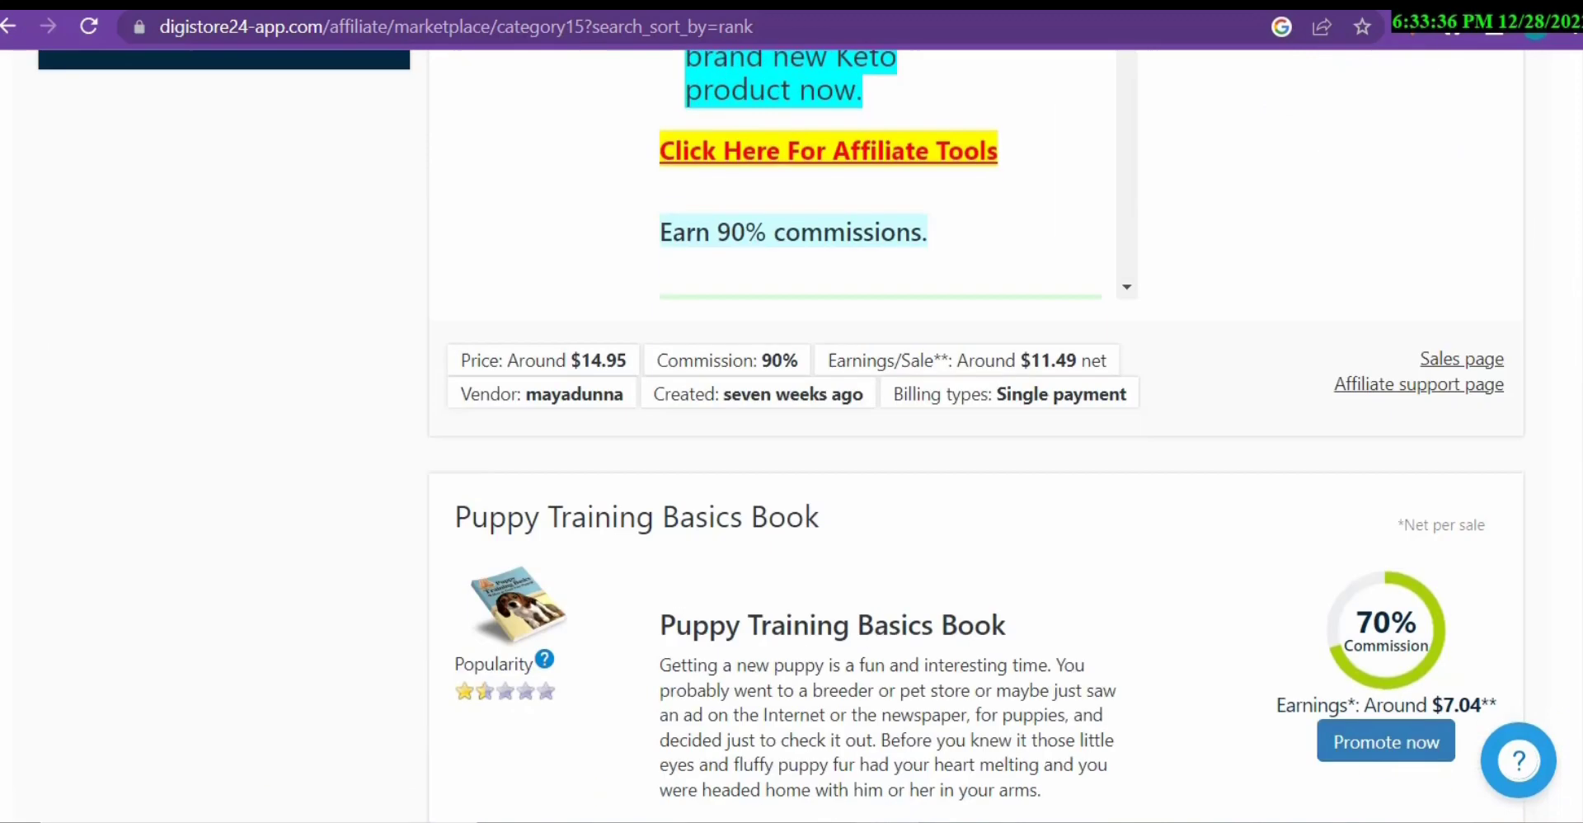
pyautogui.scroll(-4, 792, 437)
pyautogui.scroll(-3, 792, 437)
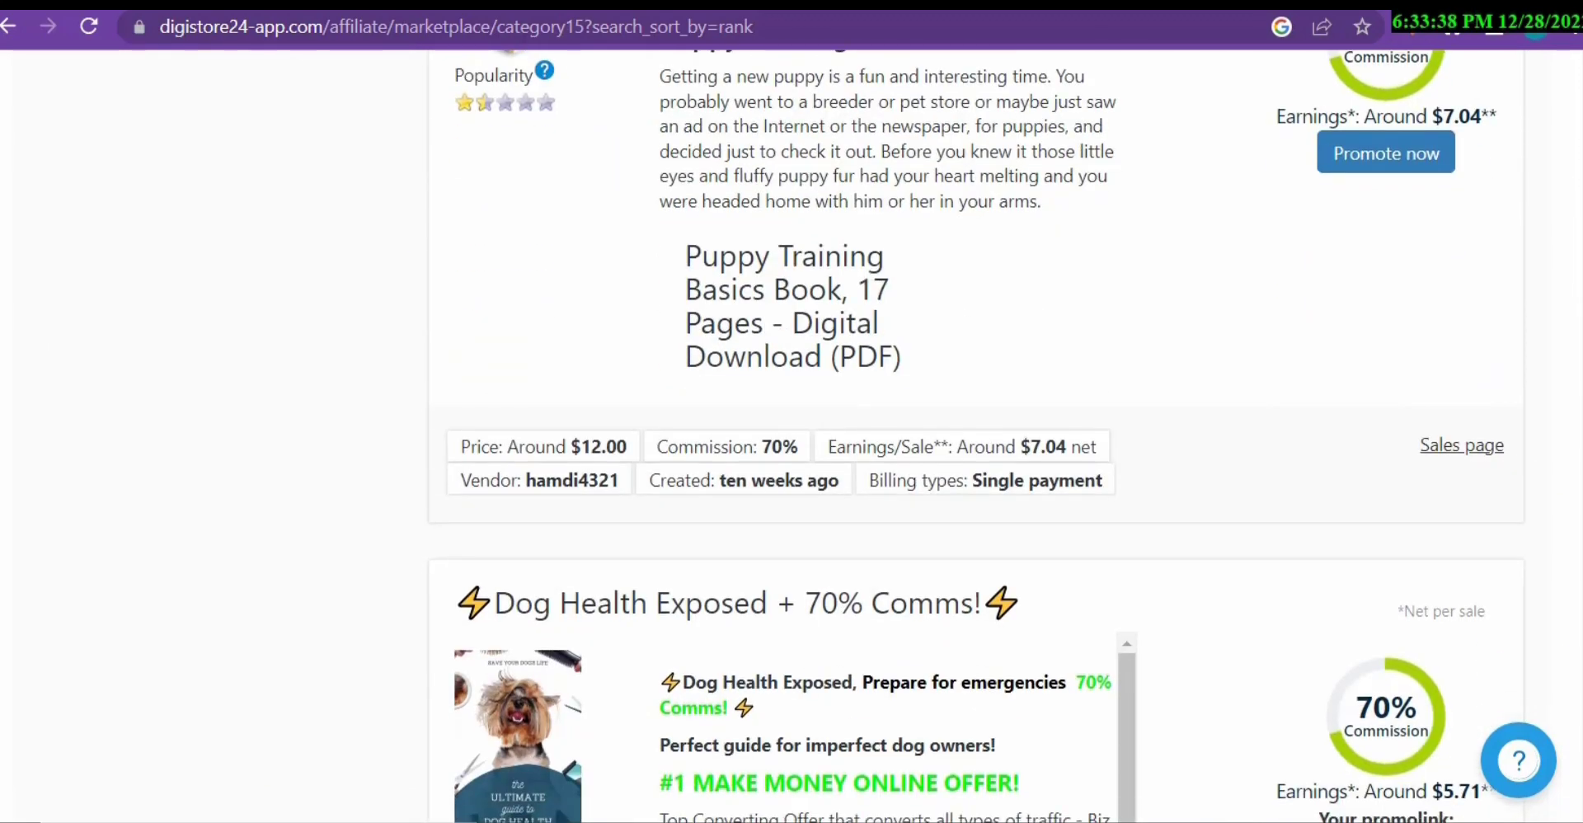
pyautogui.scroll(-3, 791, 437)
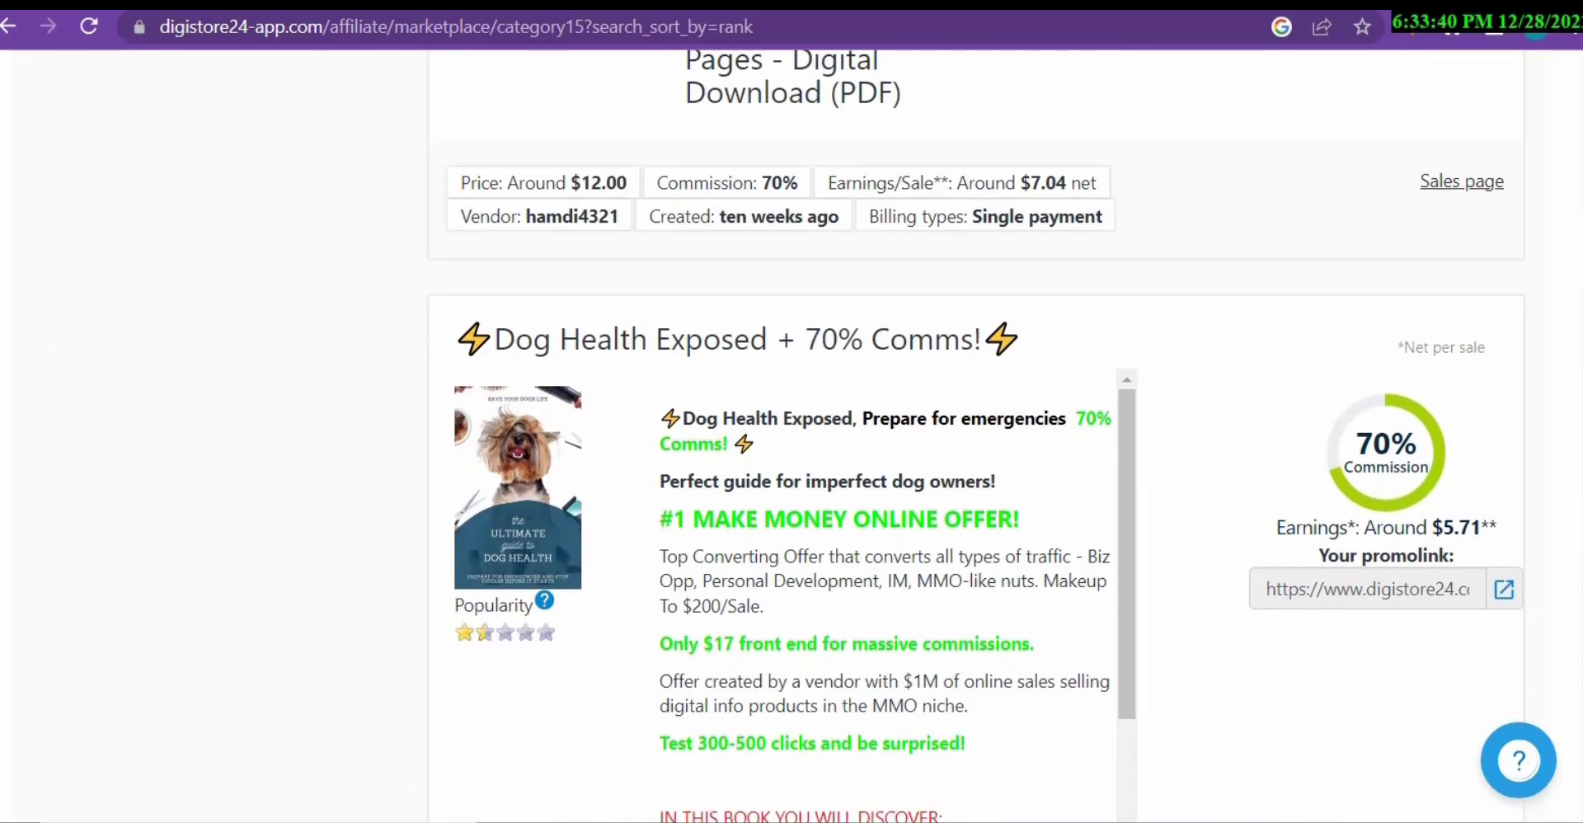
pyautogui.scroll(15, 792, 437)
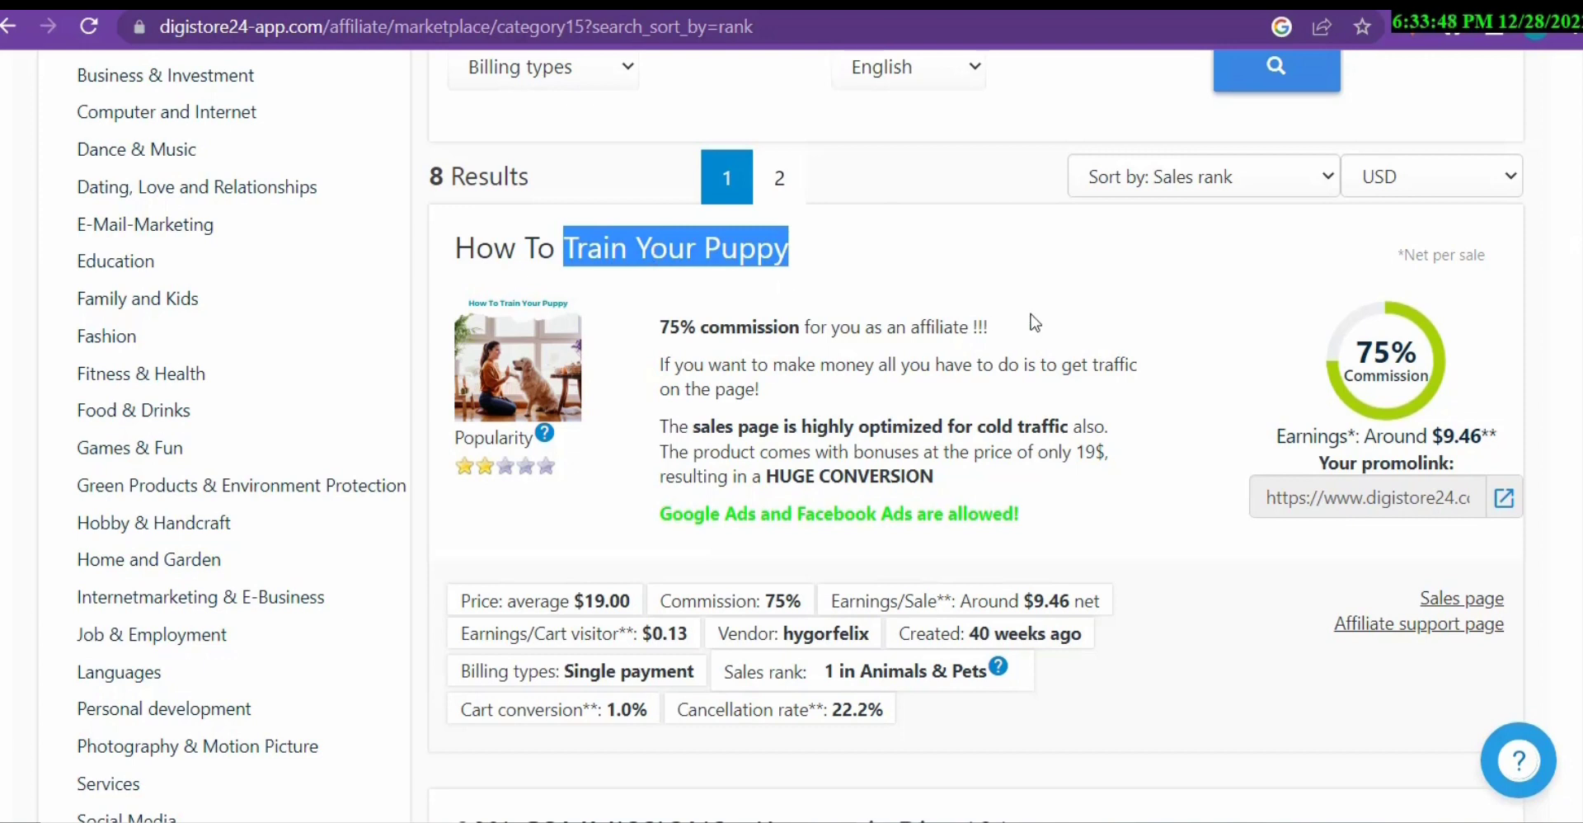
pyautogui.moveTo(1443, 436); pyautogui.dragTo(1478, 437)
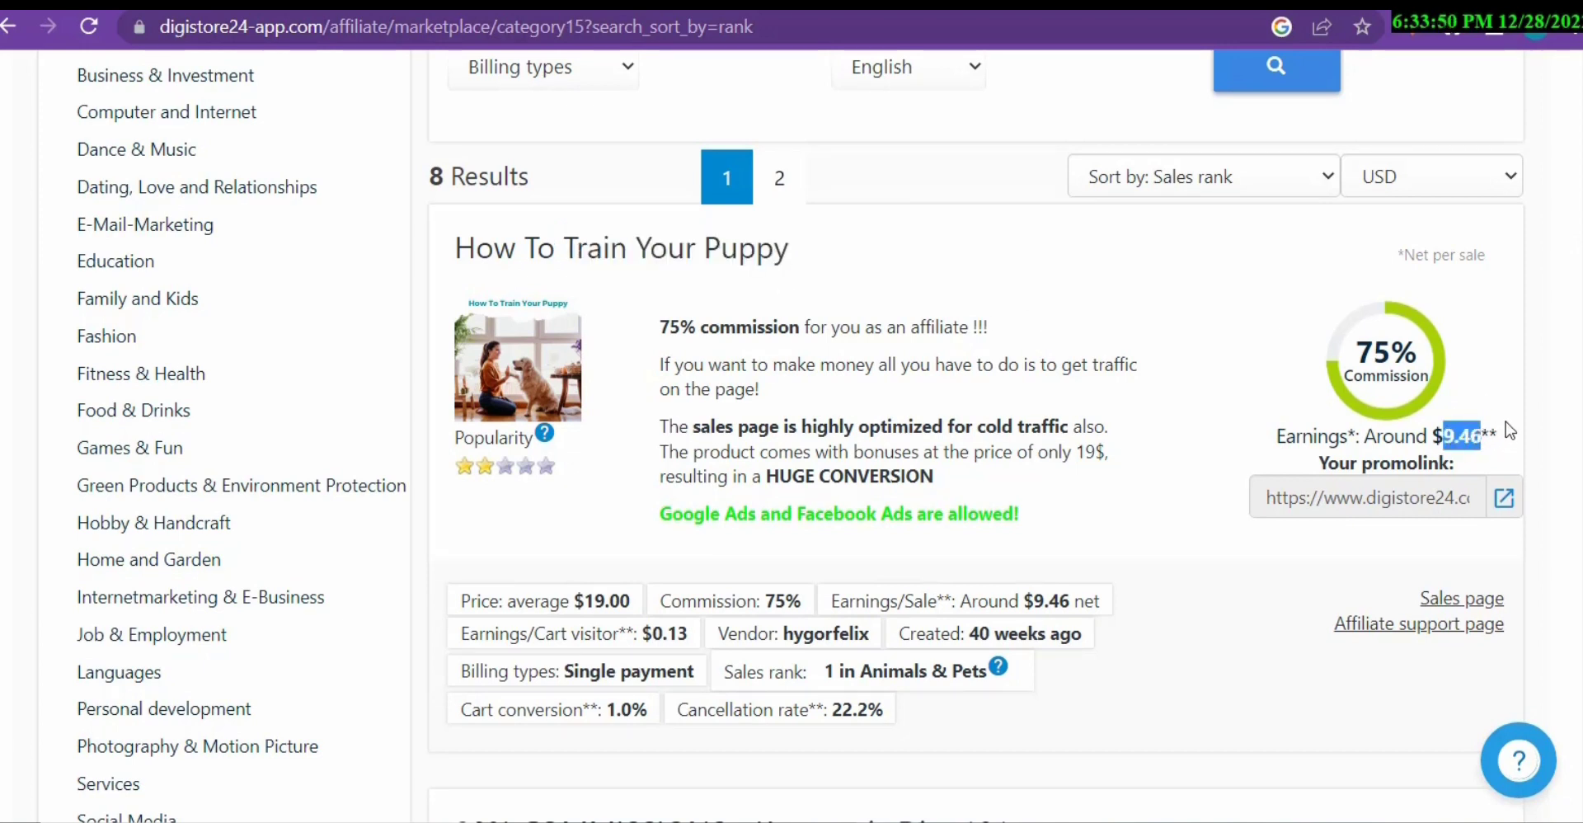
pyautogui.click(1508, 419)
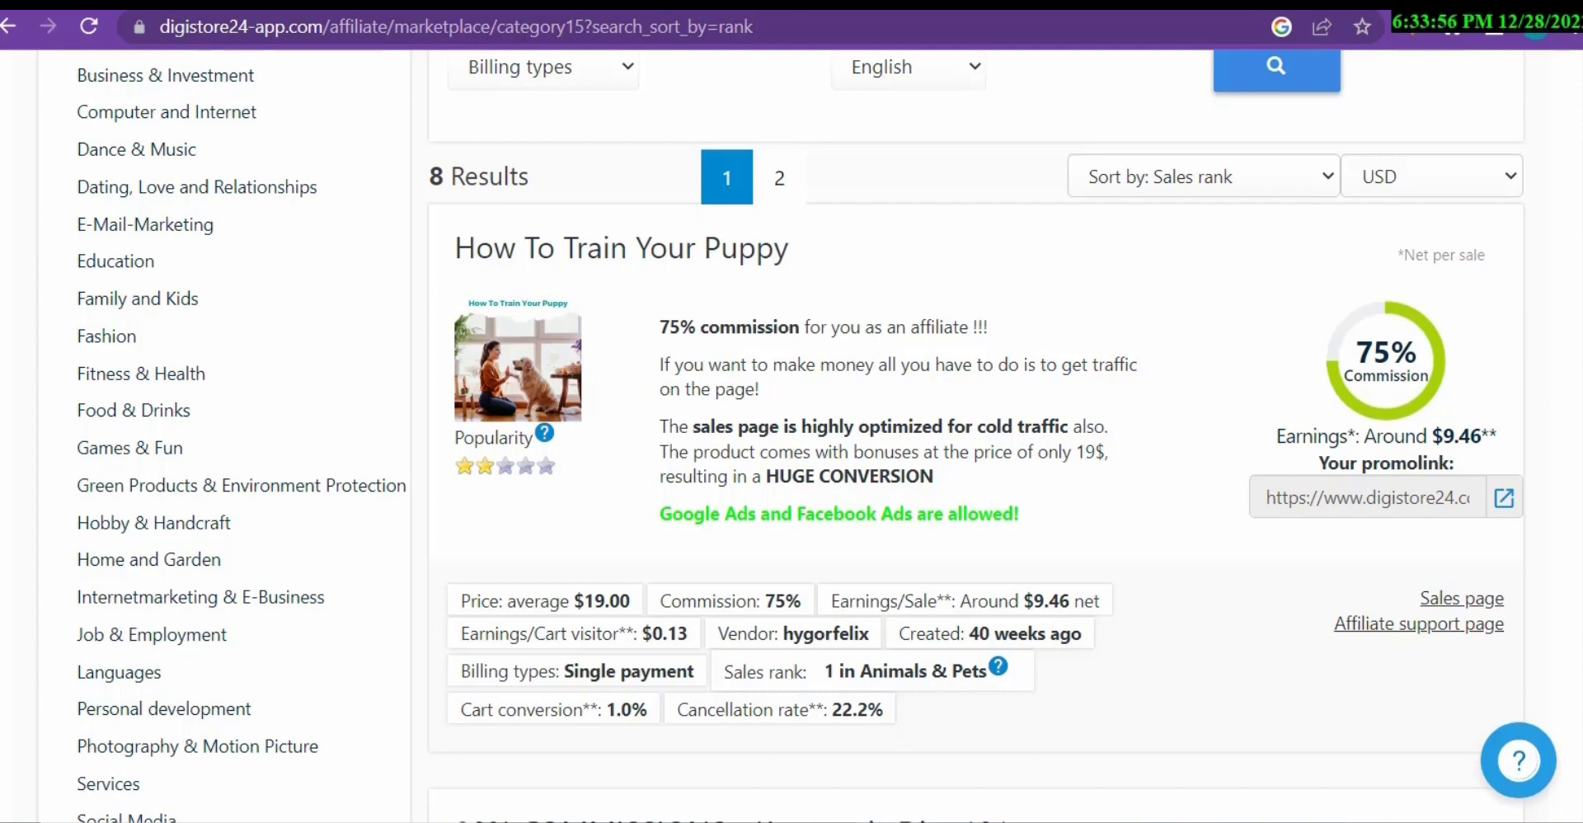
# Switch to the Google results for "gab" and open the Gab.com social network site
pyautogui.hotkey('ctrl', 'Tab')
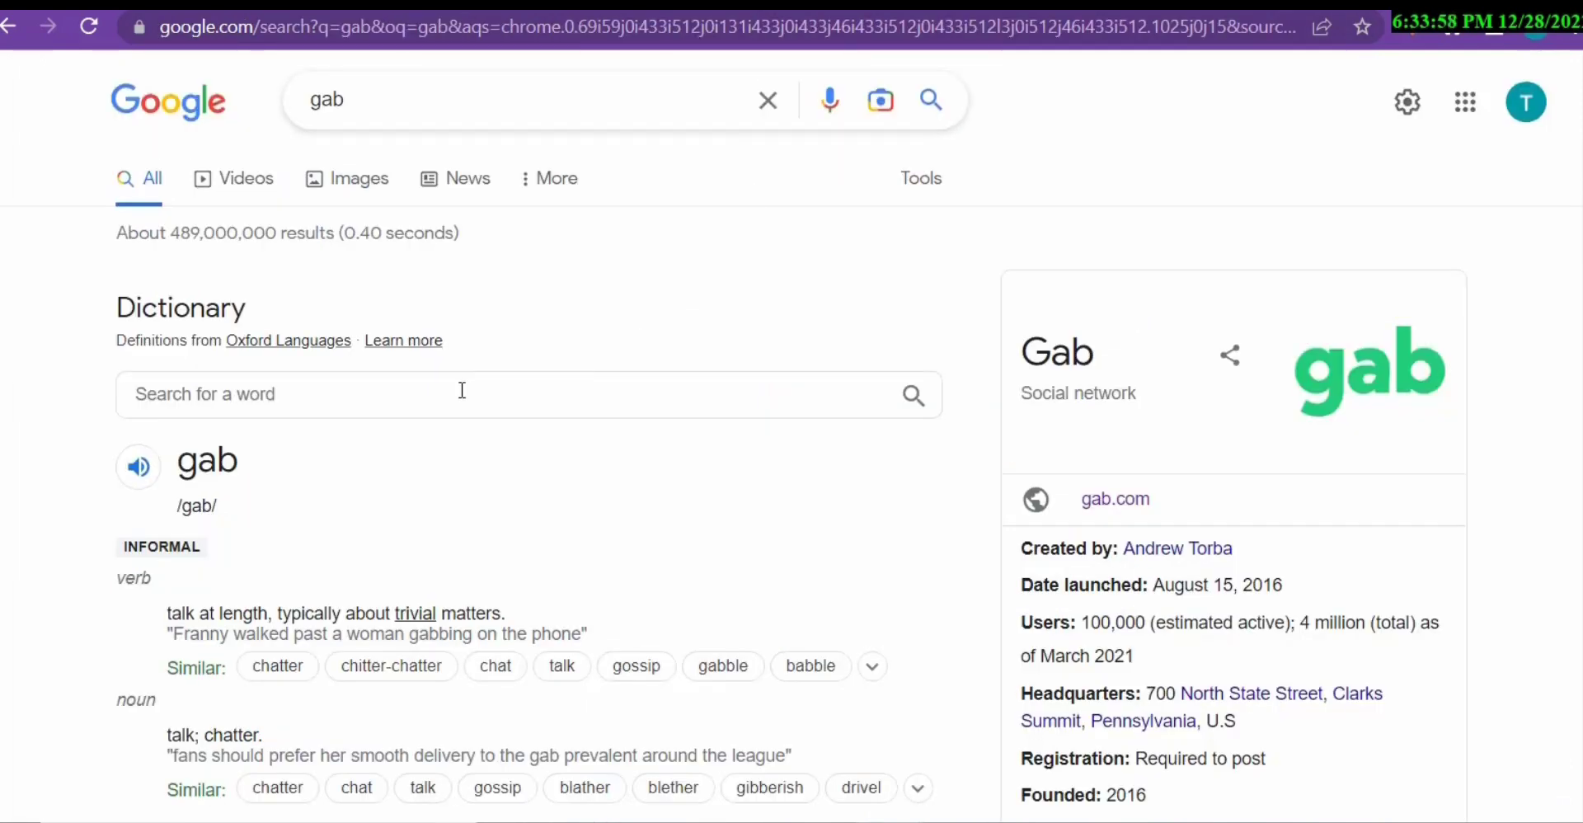
pyautogui.scroll(-6, 1541, 301)
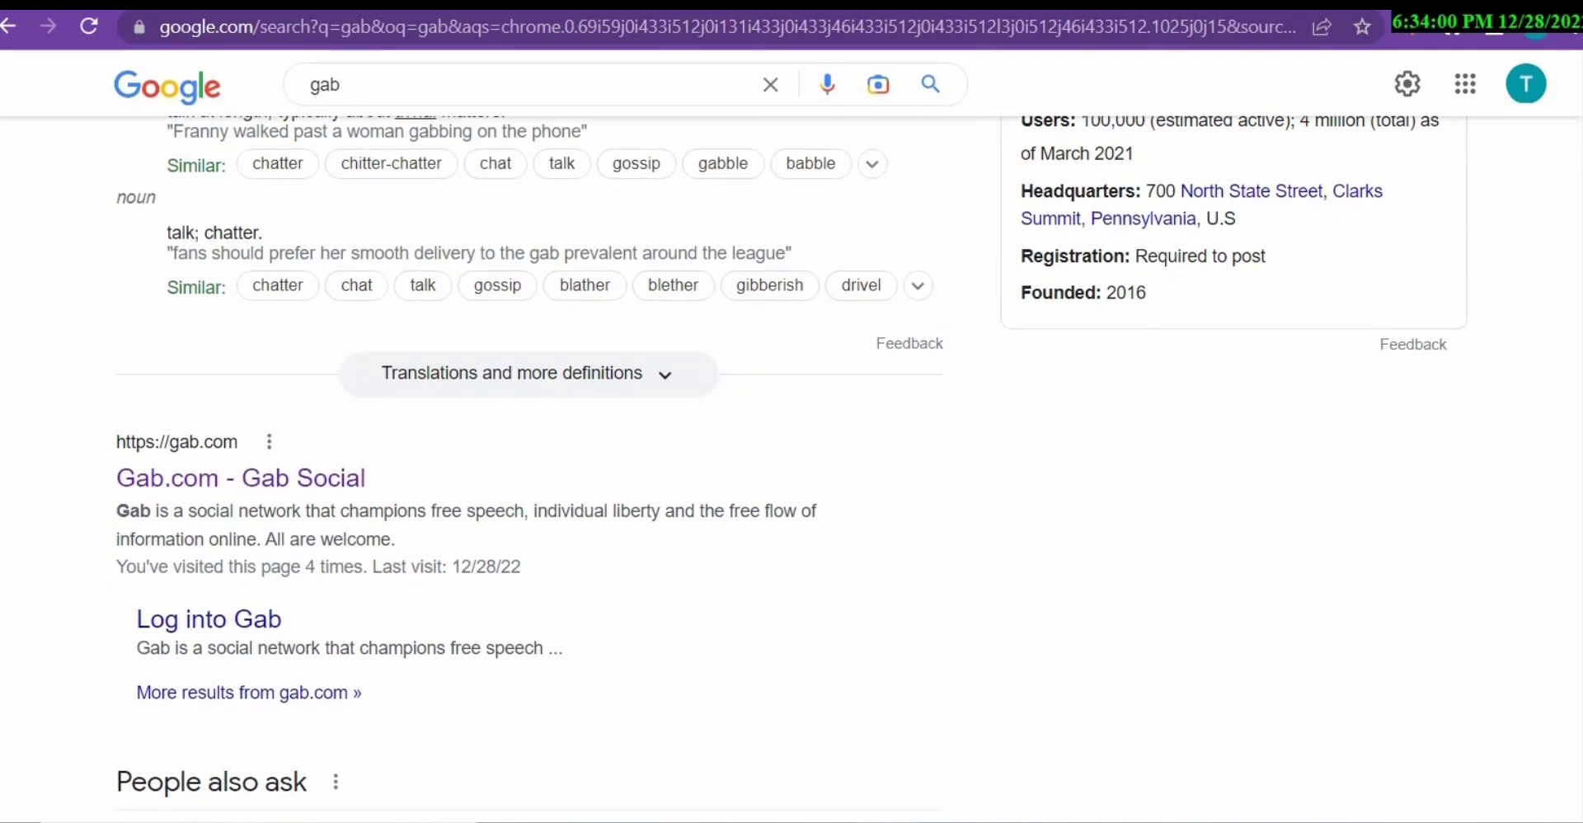
pyautogui.click(346, 483)
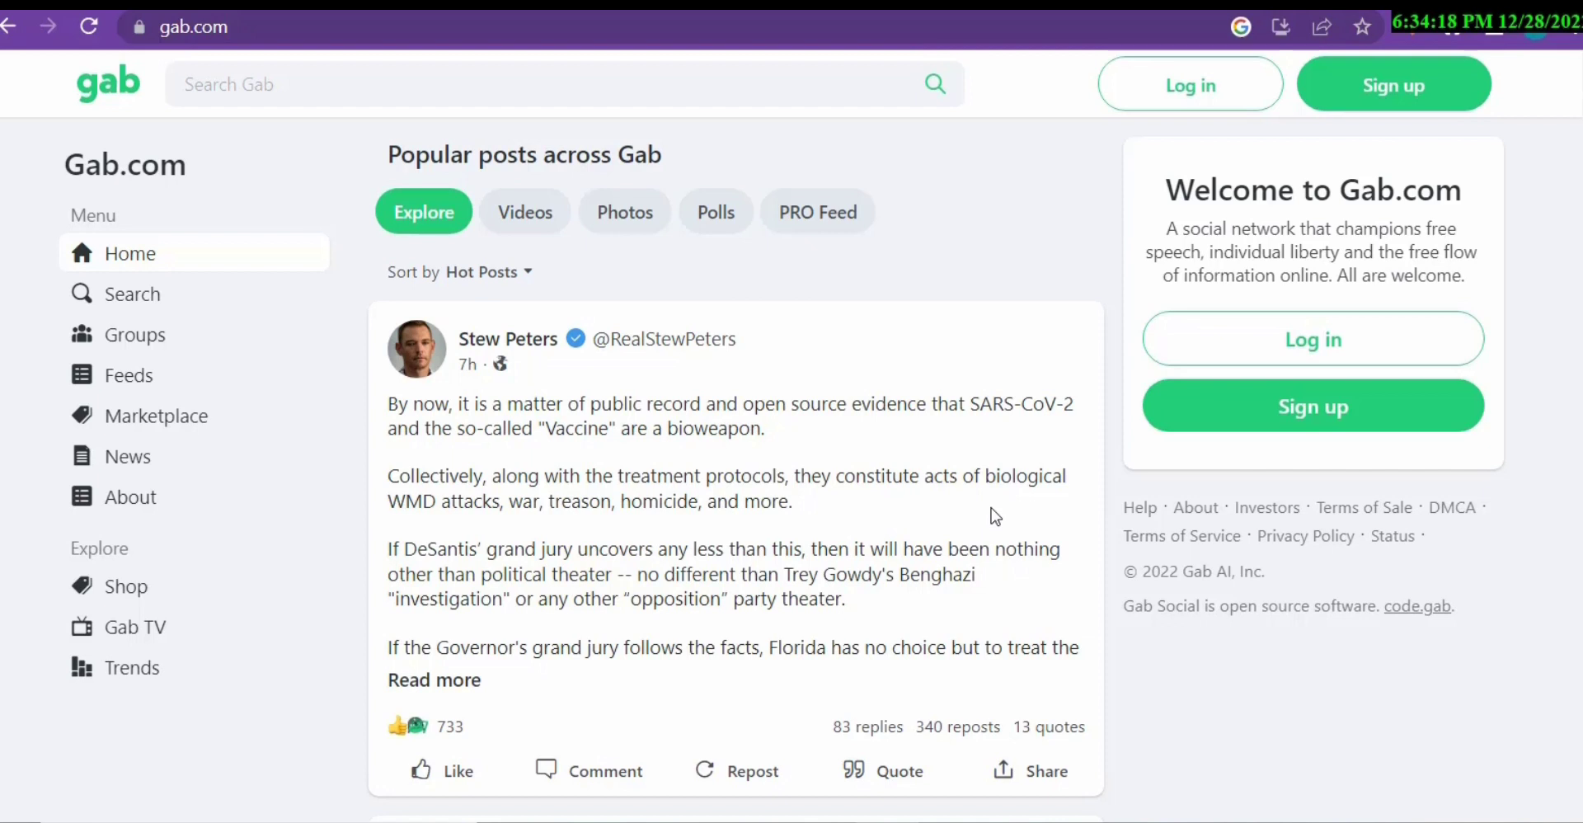
# Open Gab's sign-up form, review its required fields and return to the Gab home page
pyautogui.click(1345, 105)
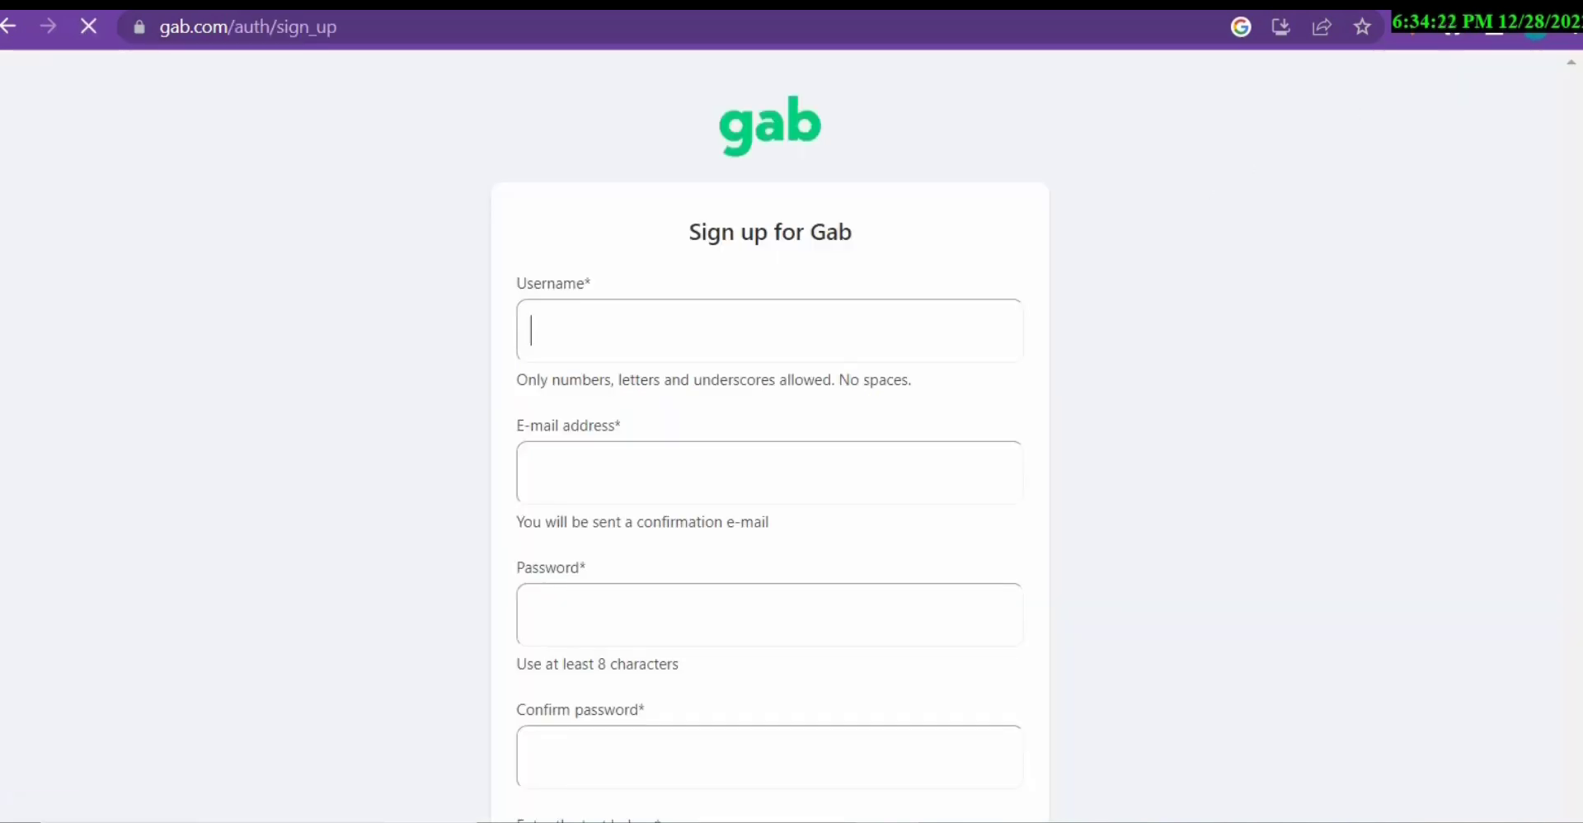
pyautogui.scroll(-3, 1004, 192)
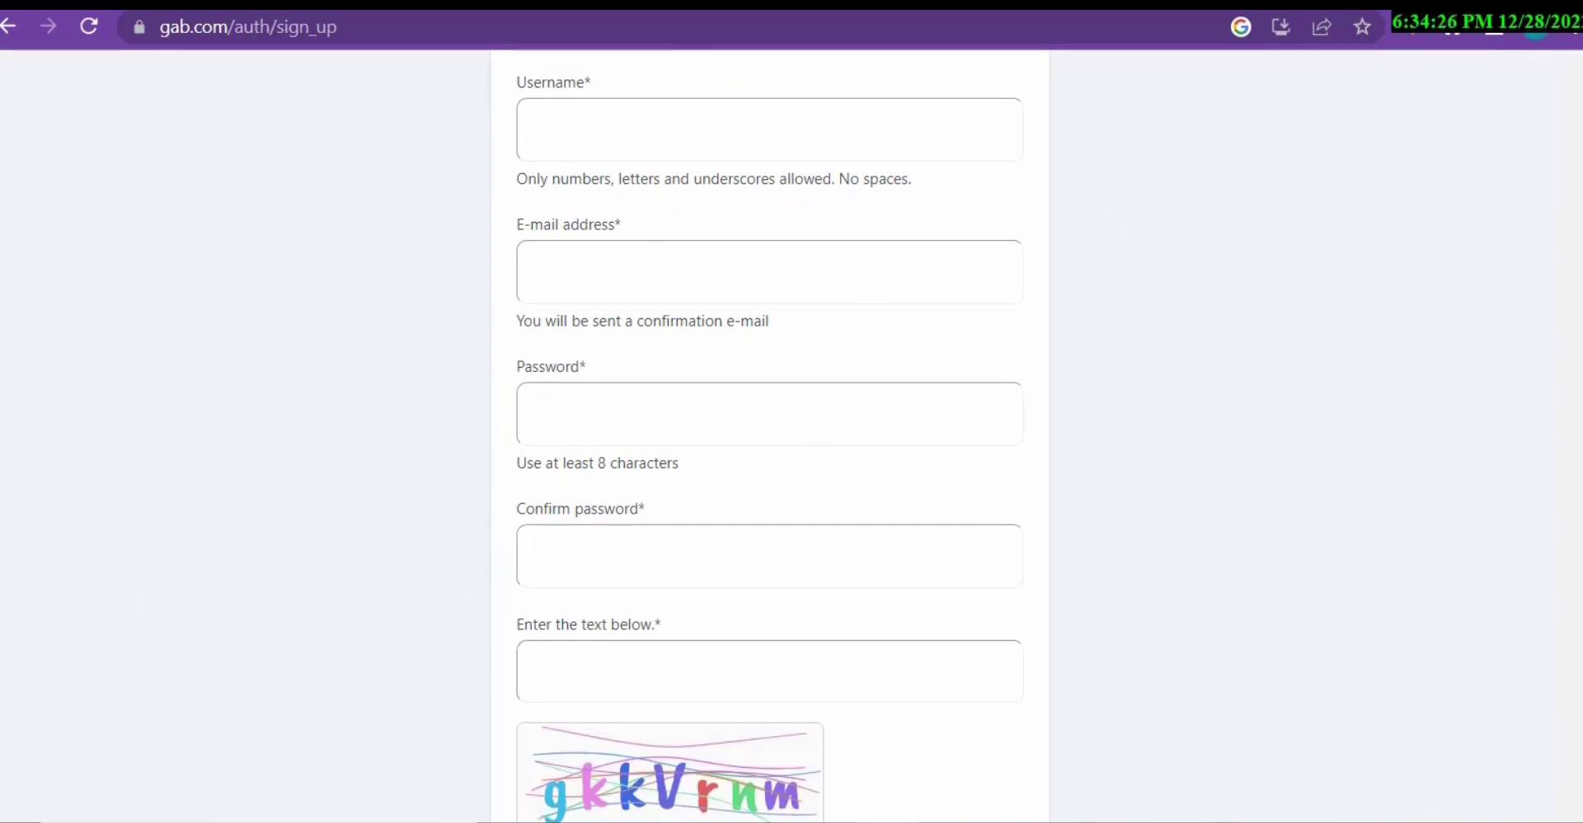
pyautogui.scroll(-4, 981, 641)
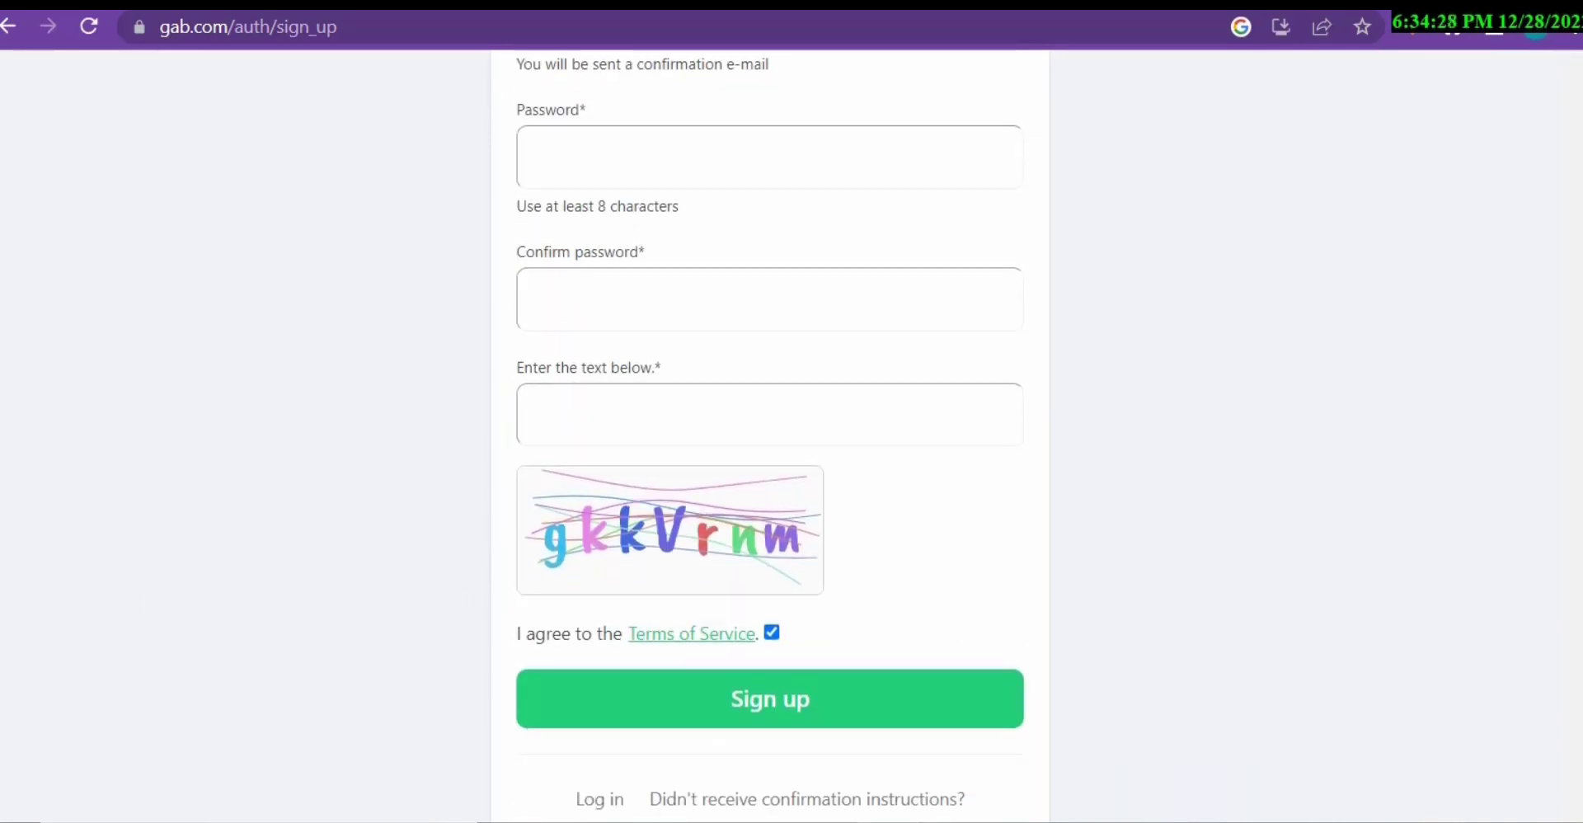
pyautogui.scroll(7, 769, 413)
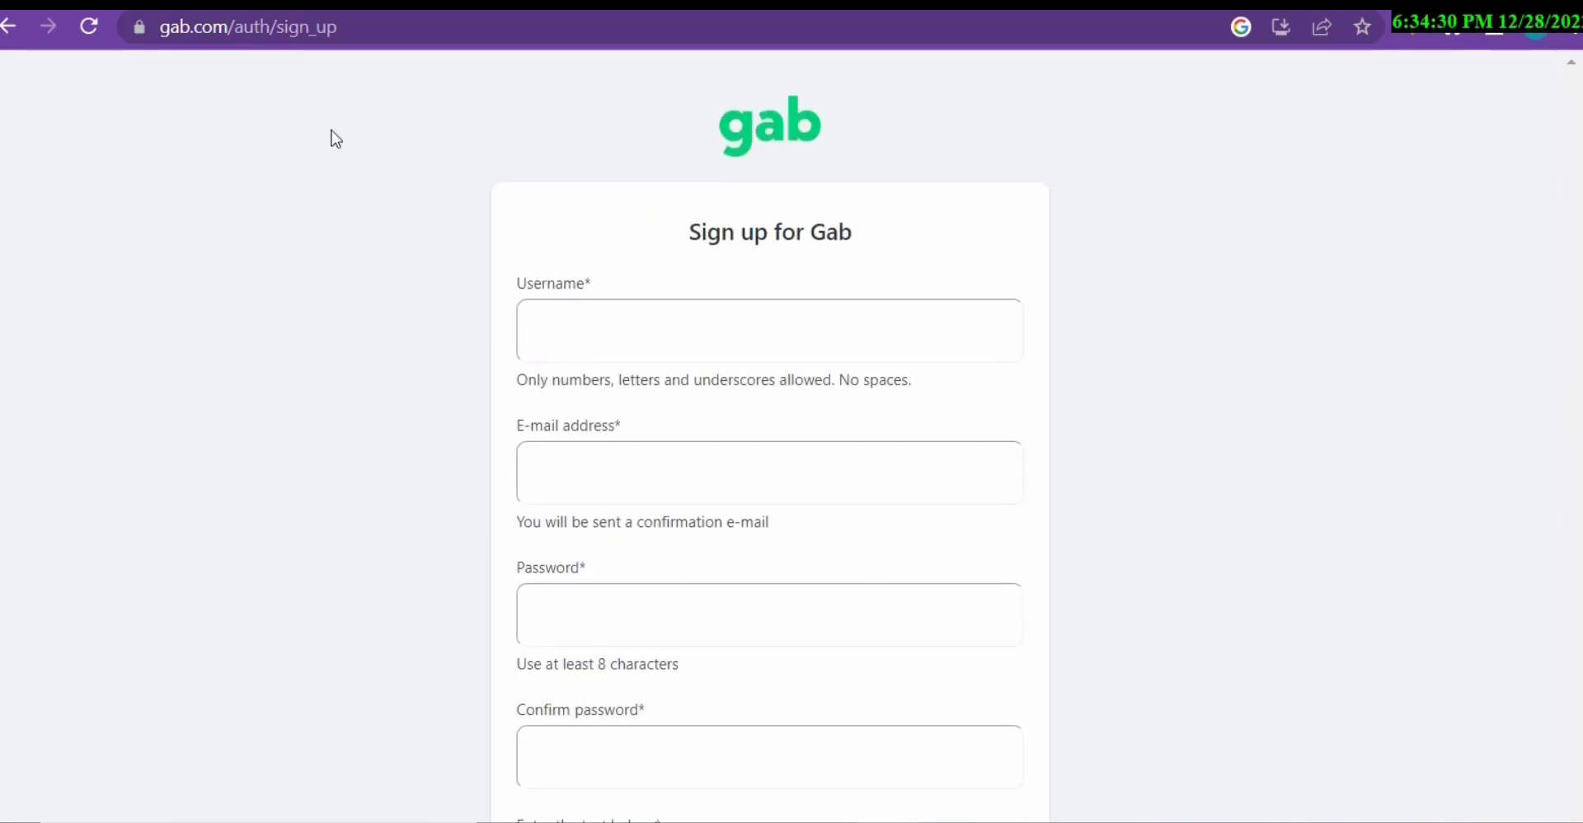
pyautogui.hotkey('alt', 'Left')
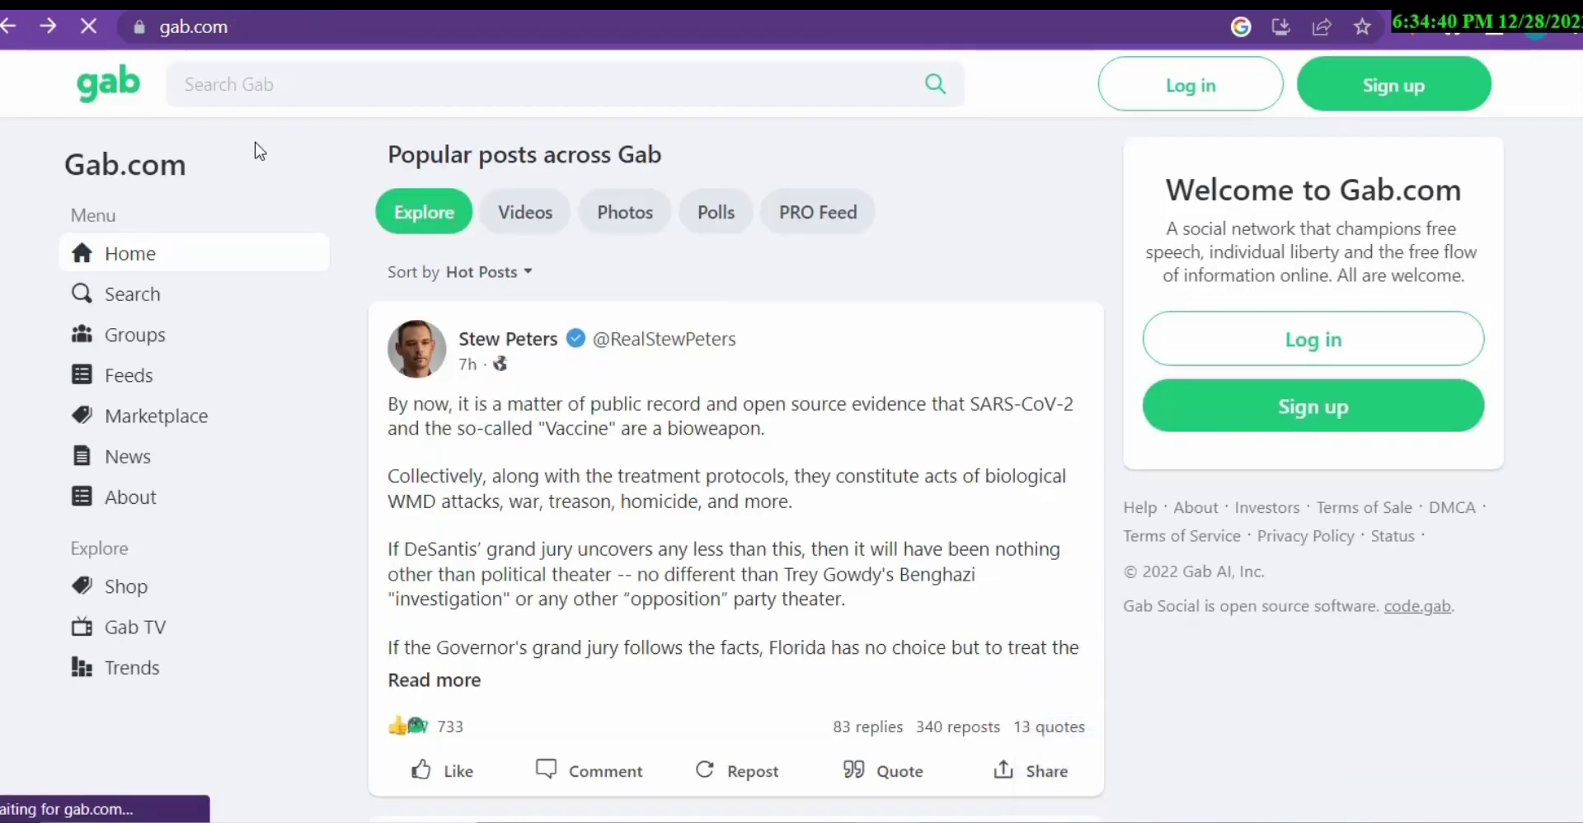
# Open Gab's groups page and look through the featured groups and their member counts
pyautogui.click(141, 354)
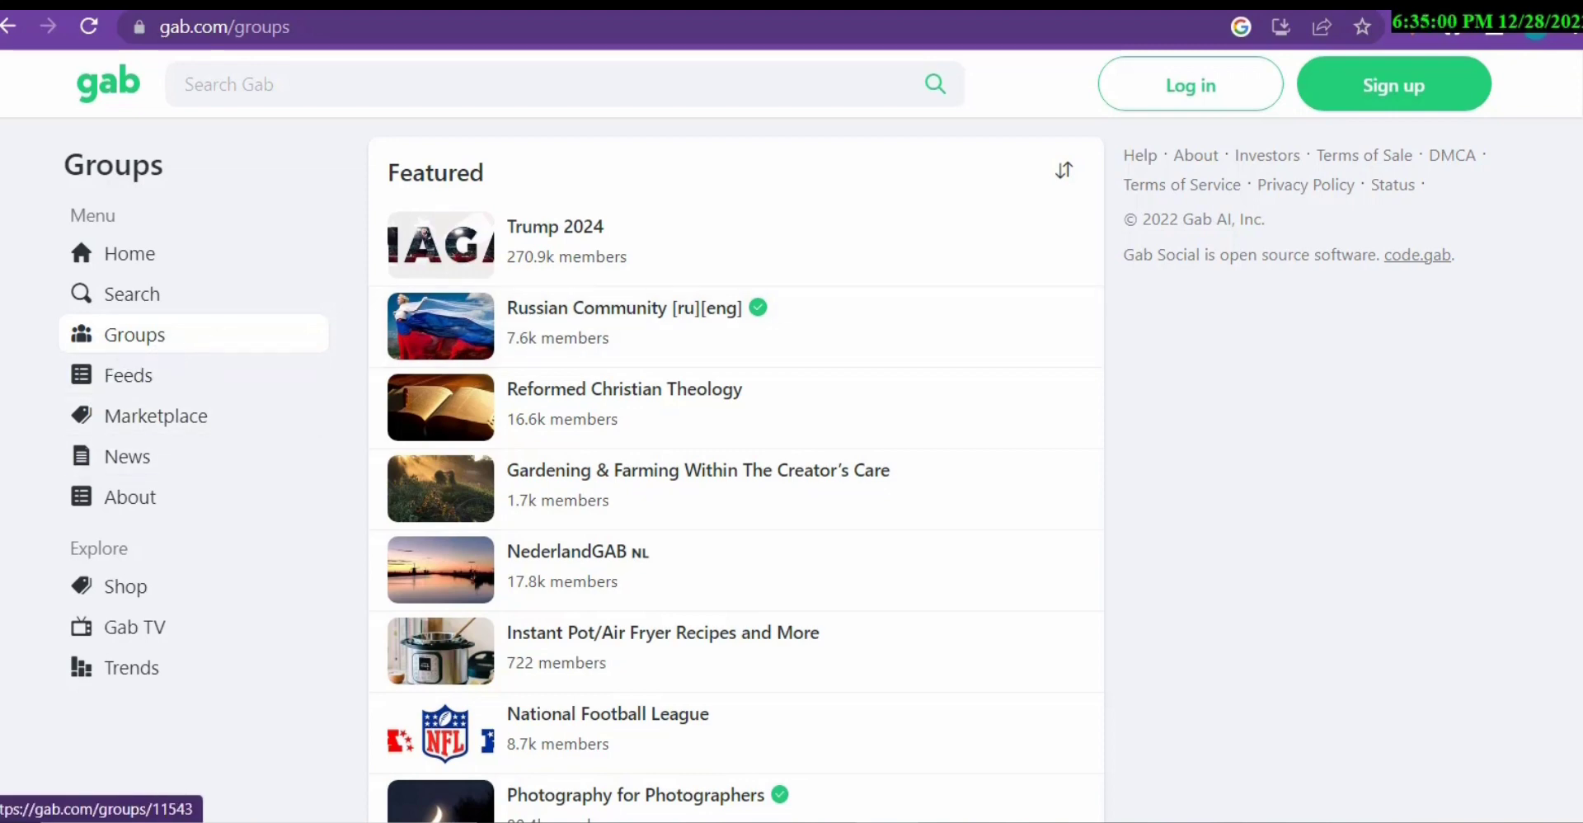
pyautogui.scroll(-8, 734, 495)
pyautogui.scroll(-17, 734, 470)
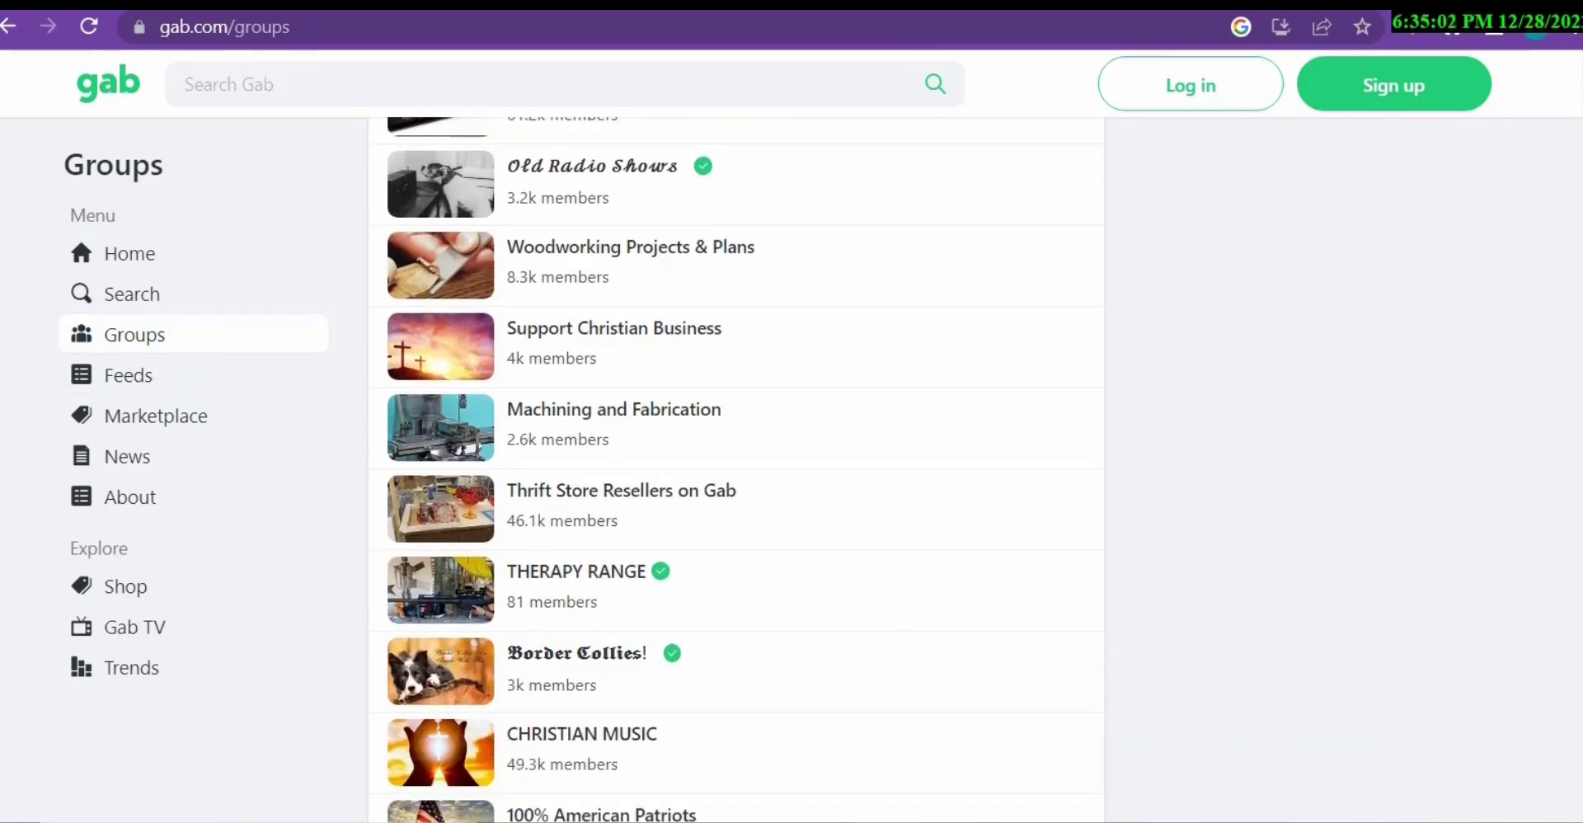
pyautogui.scroll(-15, 733, 470)
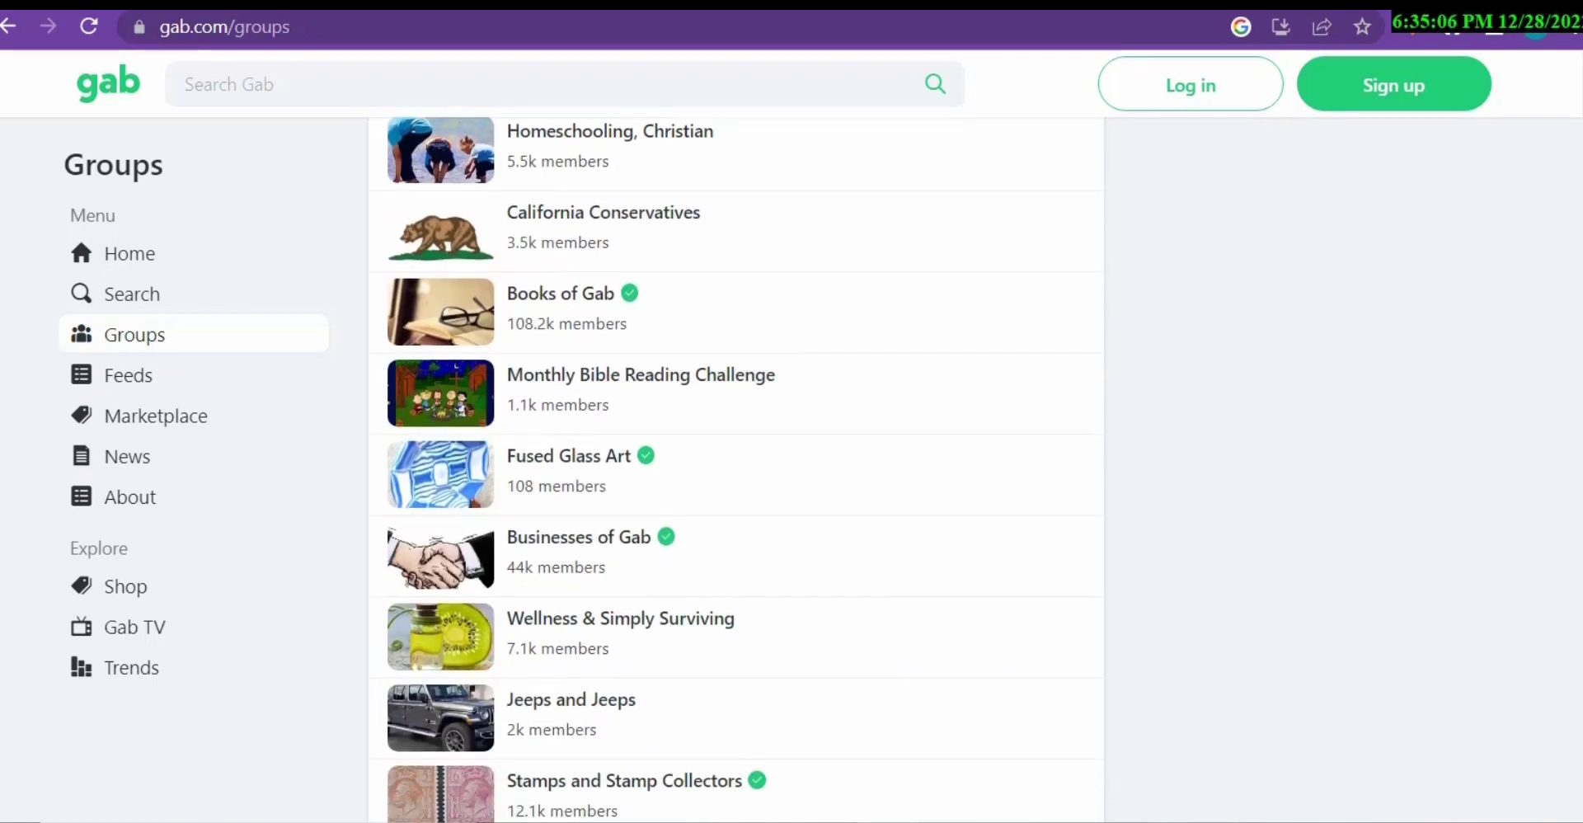
pyautogui.scroll(-4, 734, 470)
pyautogui.scroll(-1, 734, 470)
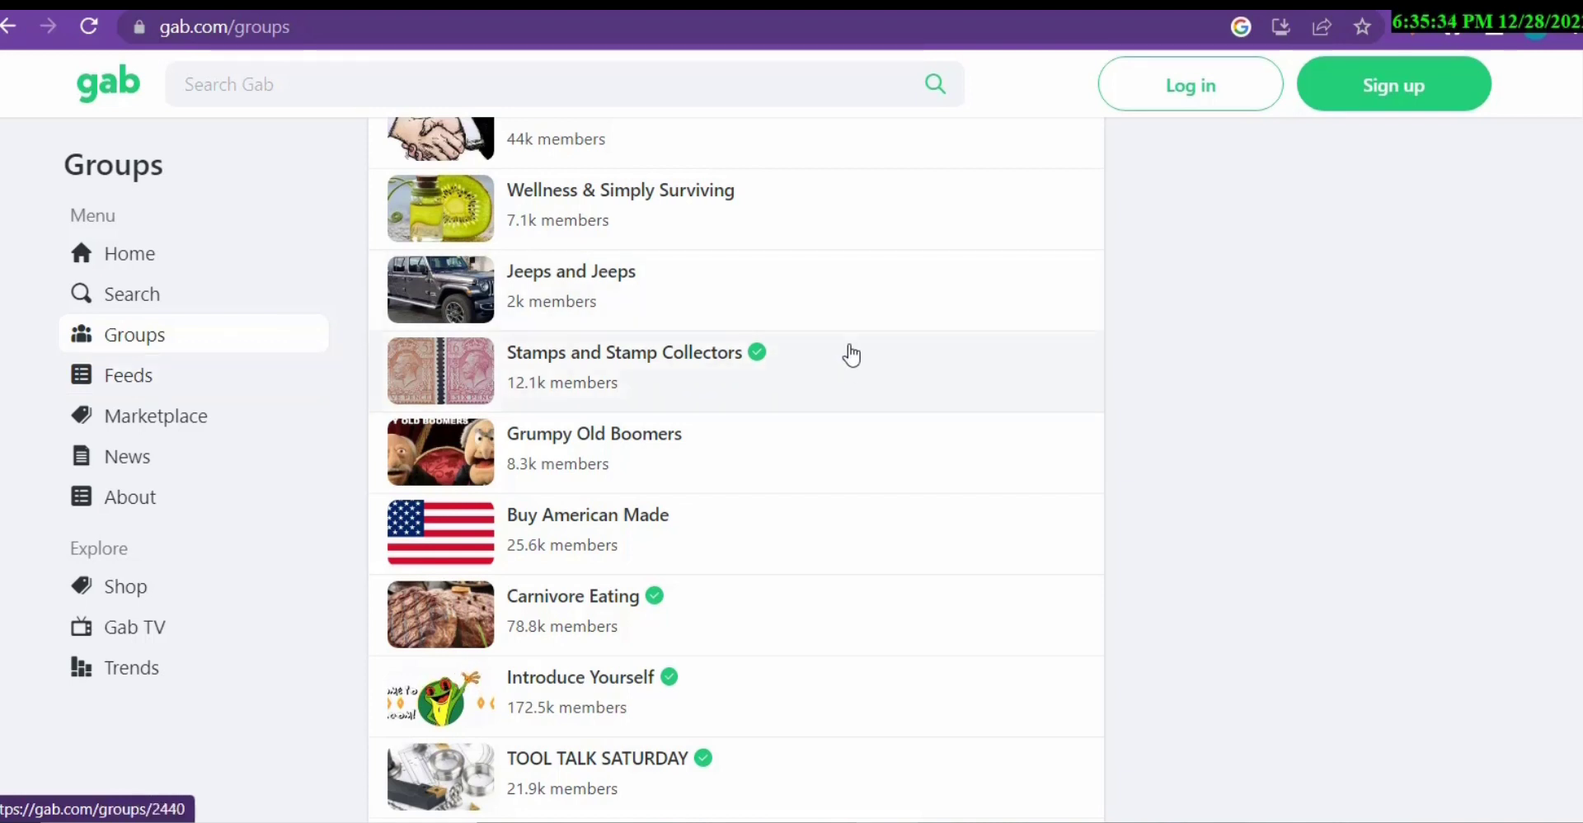
pyautogui.scroll(10, 867, 211)
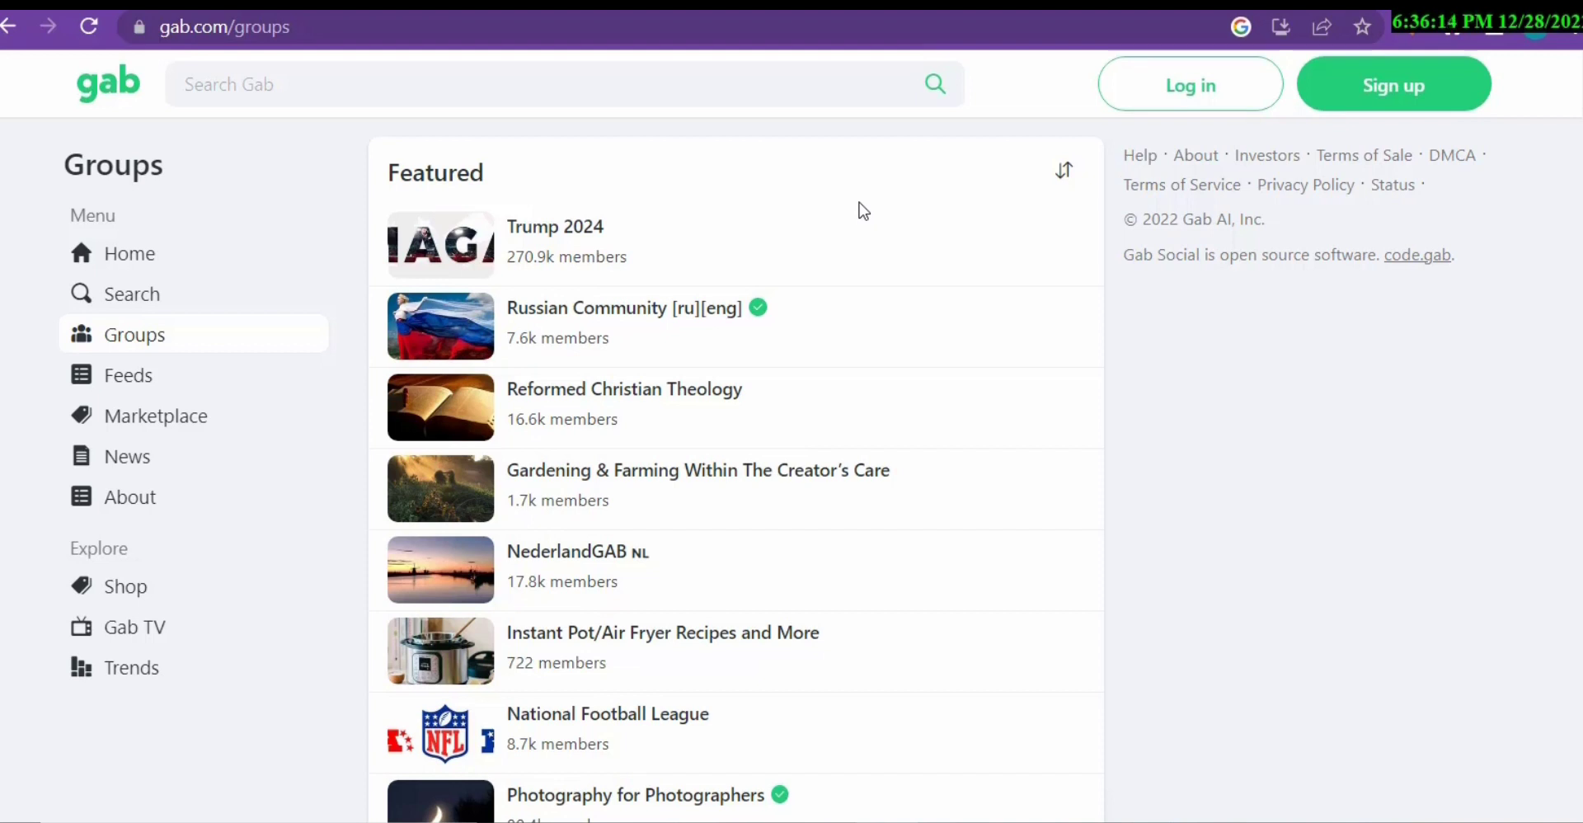
# Open Gab Trends and look over its breaking news headlines
pyautogui.click(113, 674)
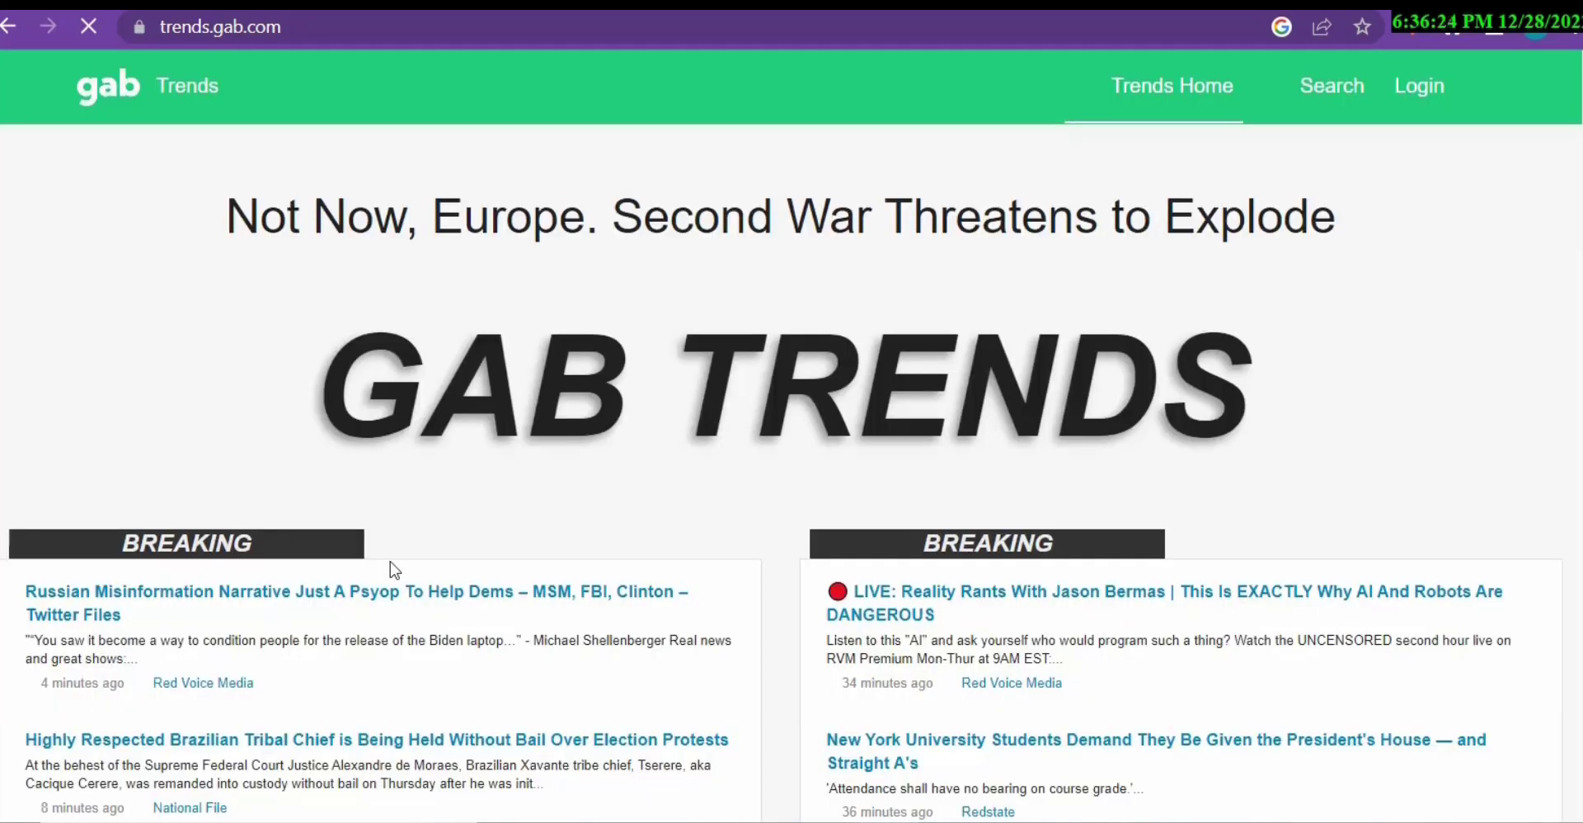
pyautogui.scroll(-10, 782, 474)
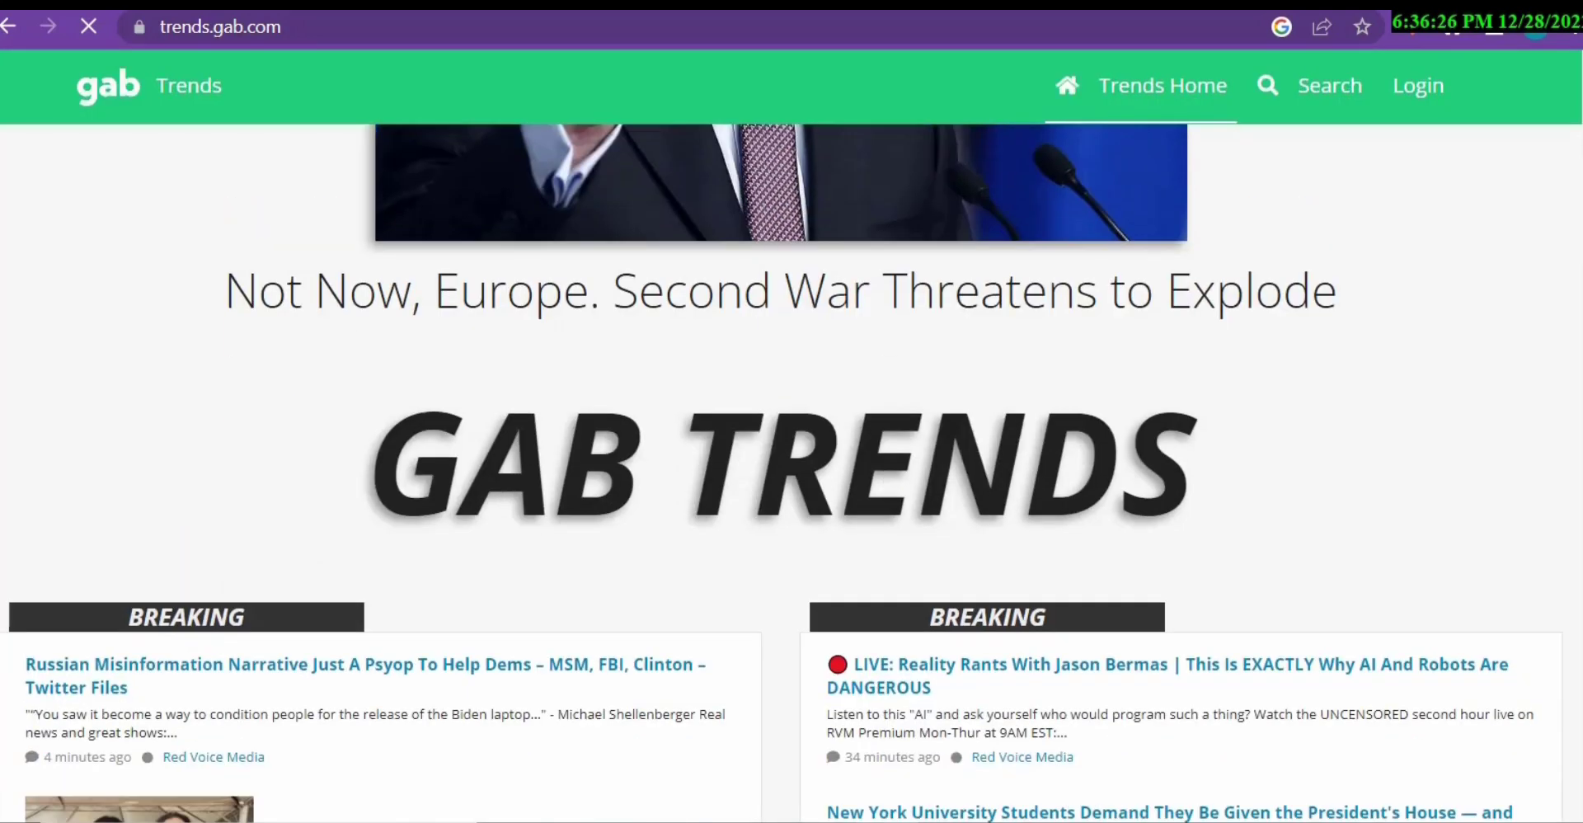
pyautogui.scroll(10, 782, 473)
# Switch to the "google sites" search results, open Google Sites and start a new blank site
pyautogui.hotkey('alt', 'Left')
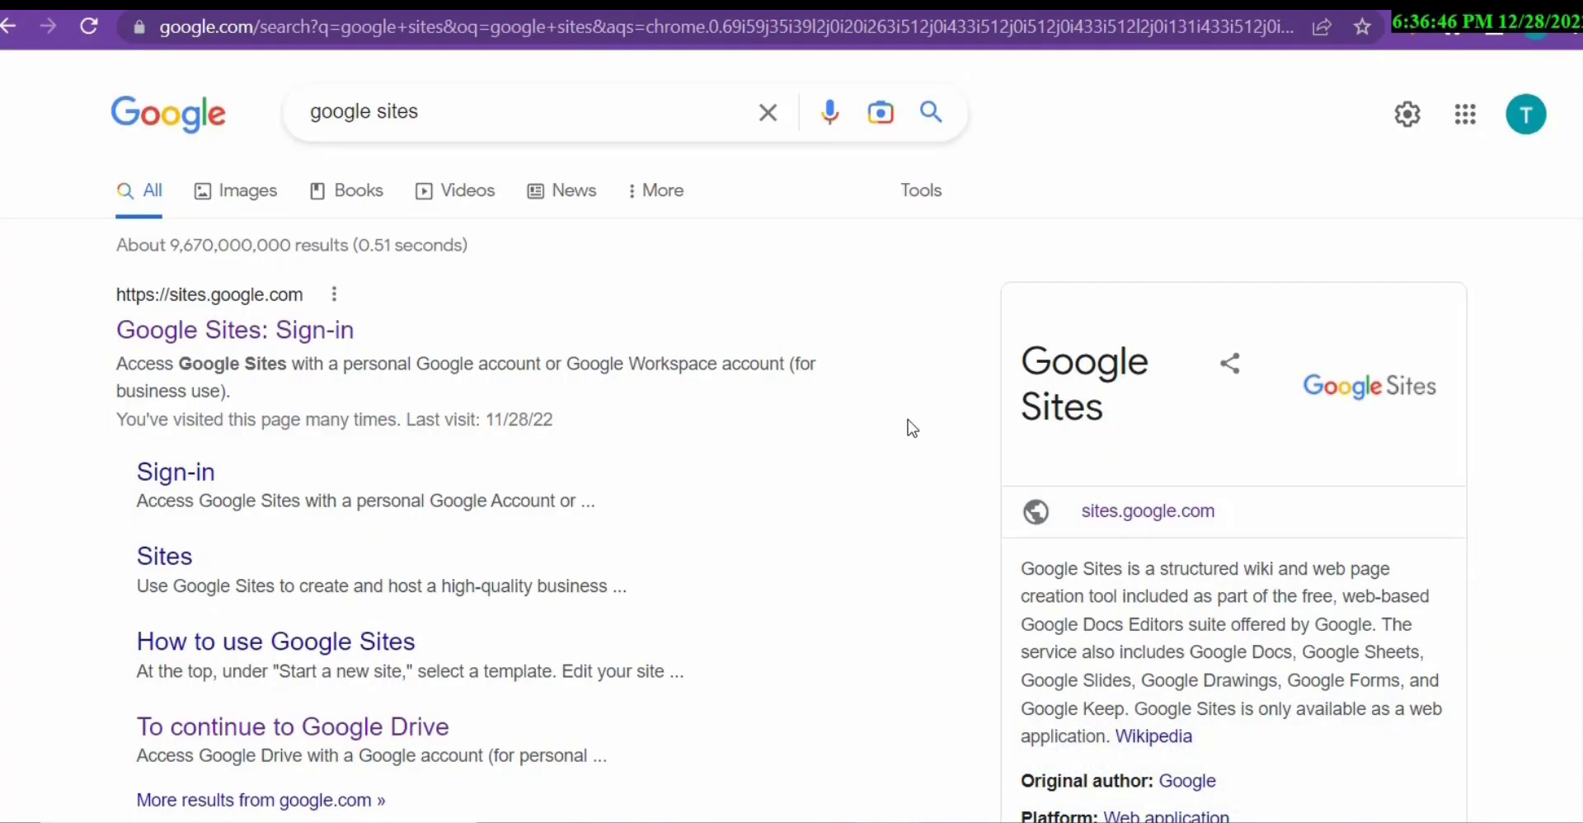
pyautogui.click(231, 340)
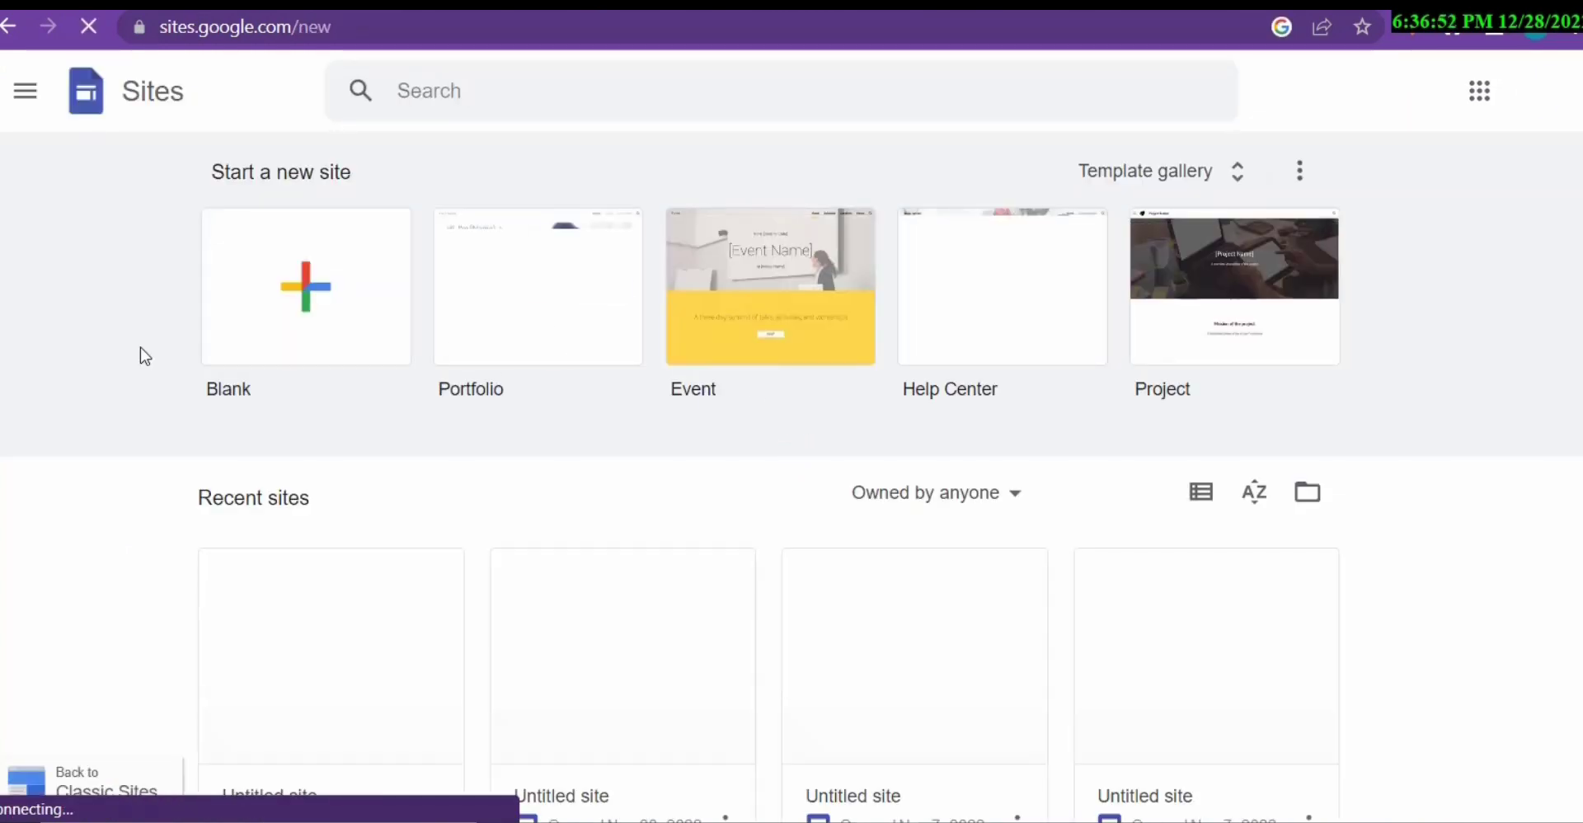
pyautogui.click(309, 303)
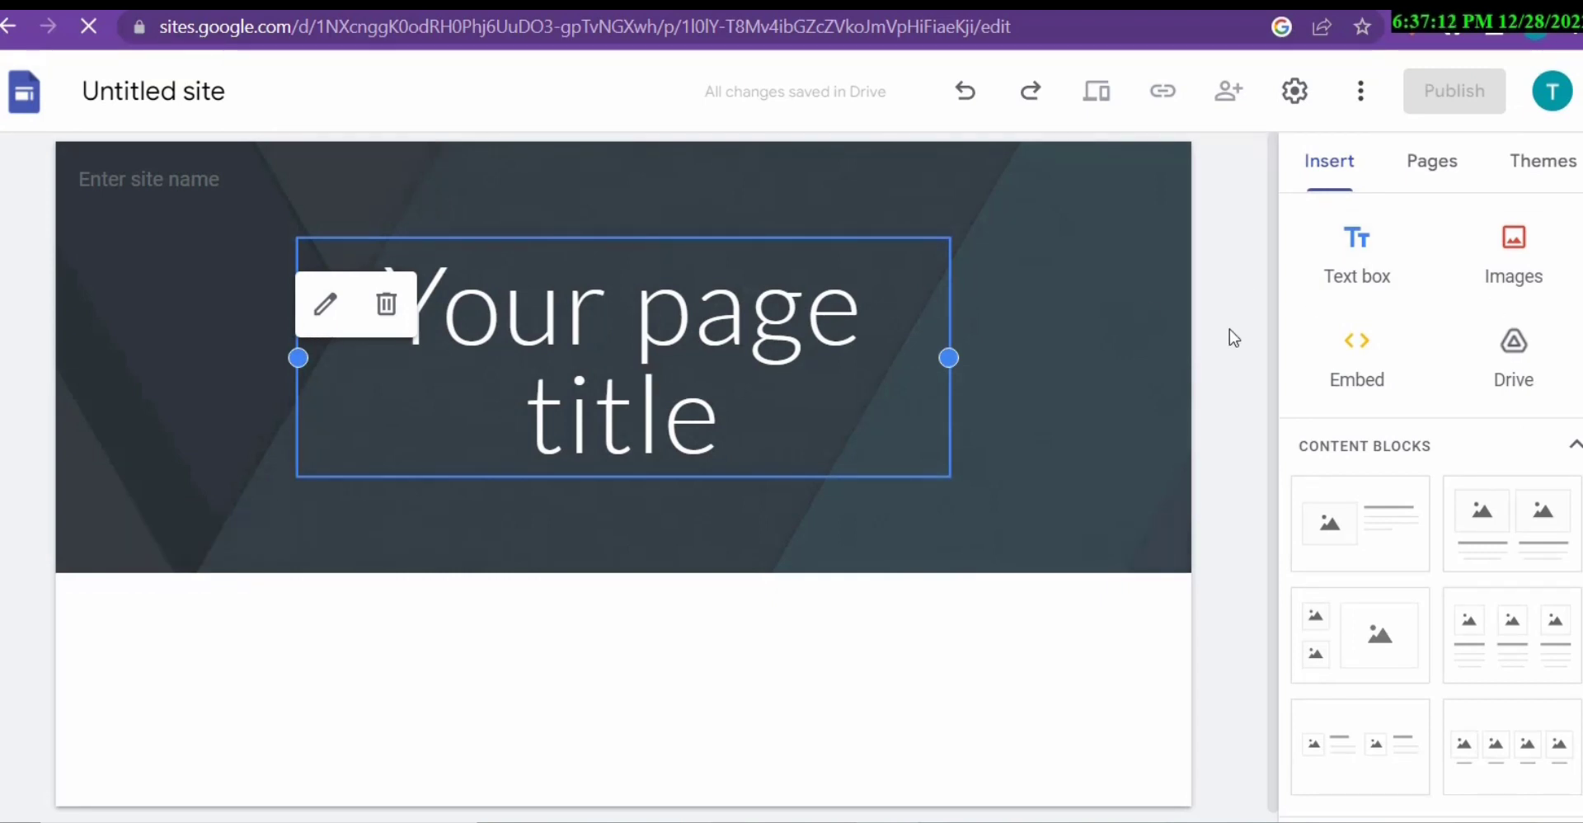
pyautogui.click(780, 640)
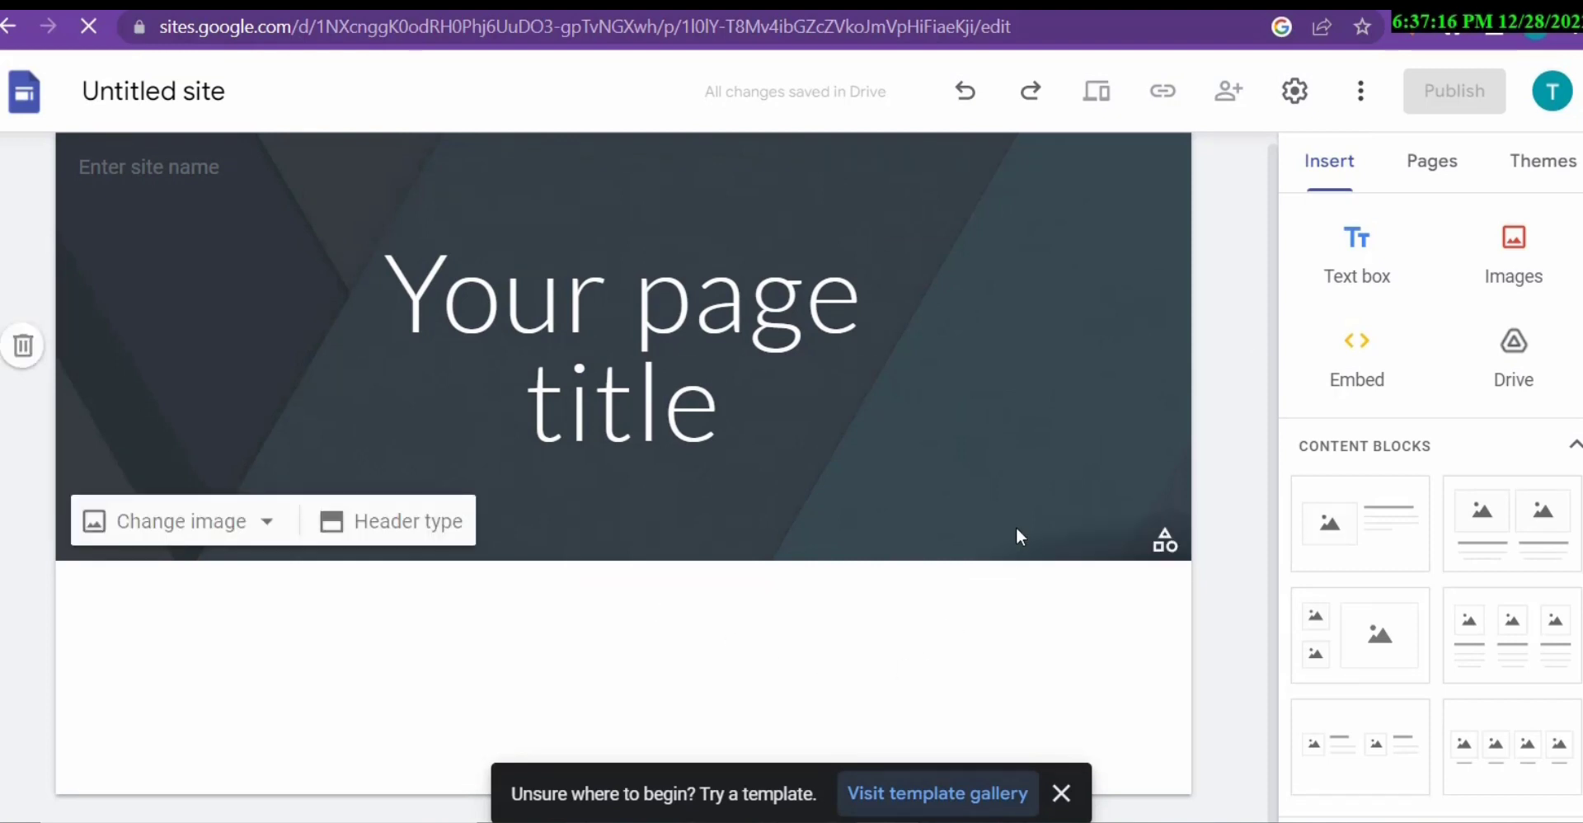
# Switch back to Digistore24 and open the affiliate support page of the How To Train Your Puppy offer
pyautogui.hotkey('ctrl', 'Tab')
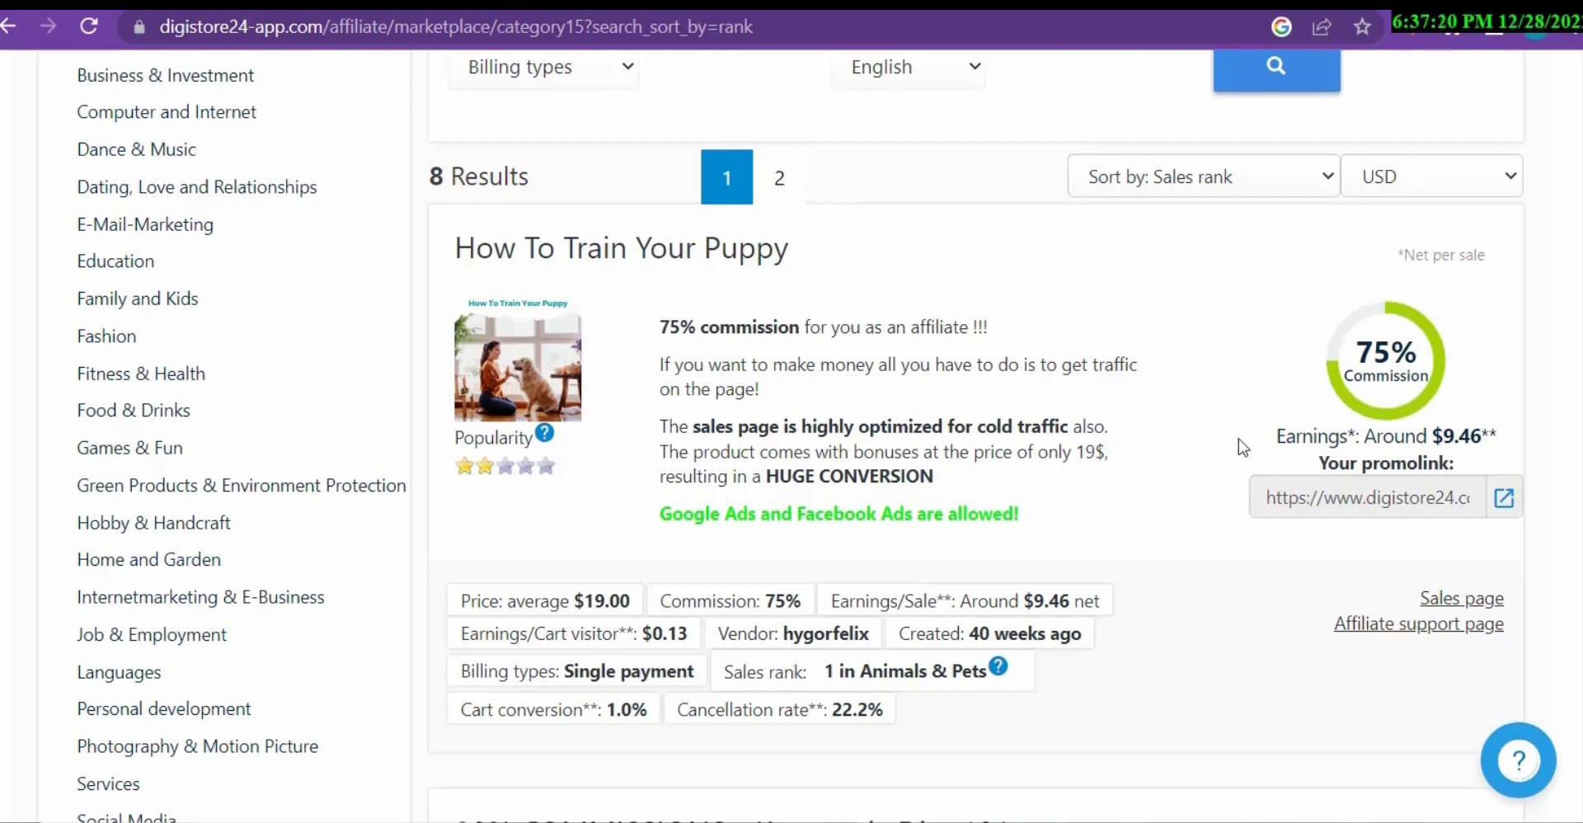
pyautogui.click(1386, 627)
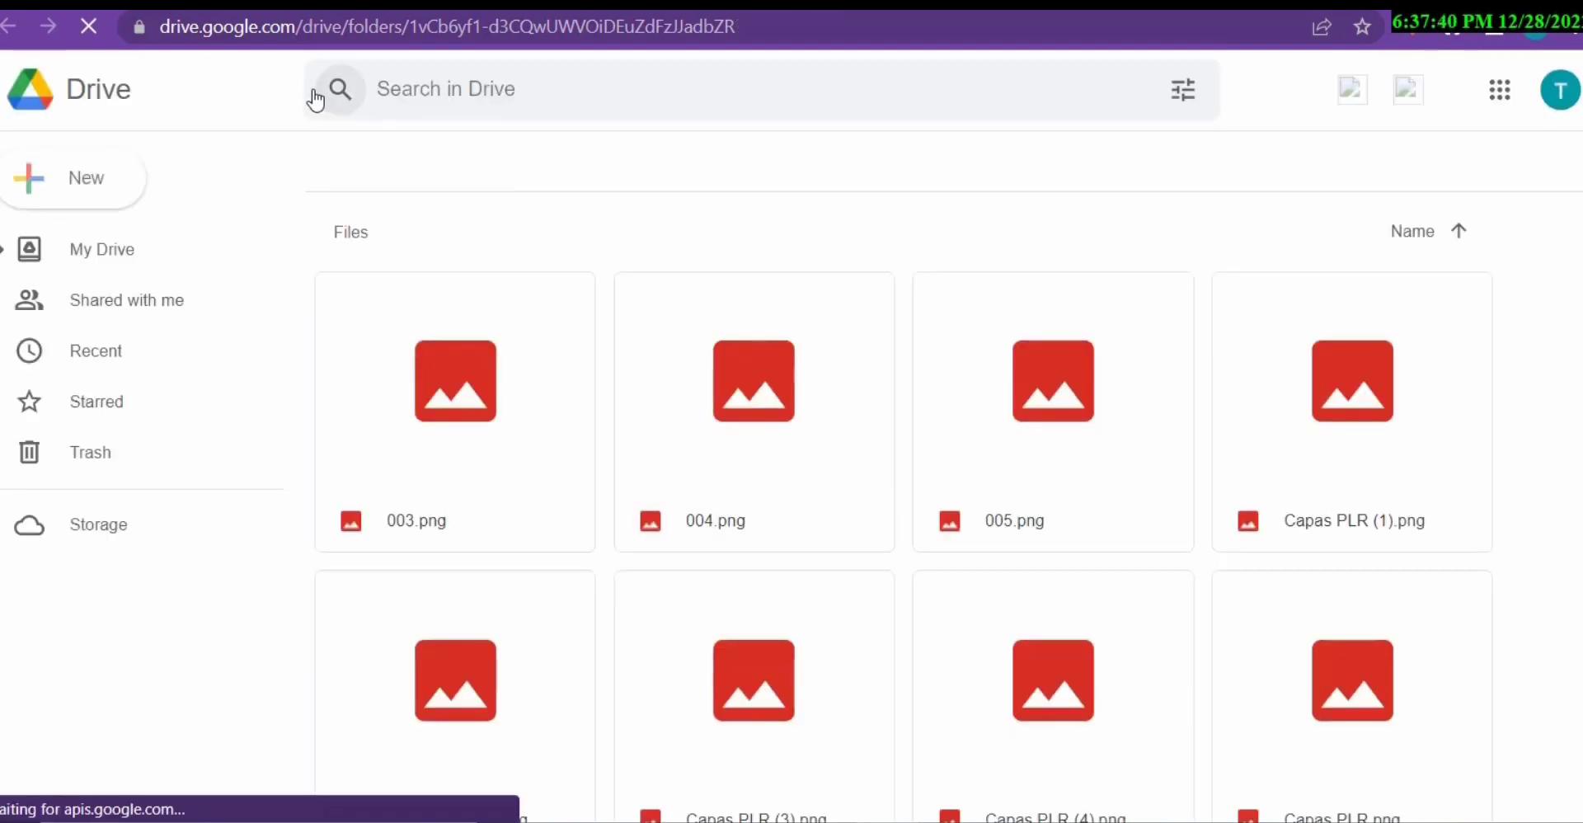
# Close the Drive folder, the YouTube playlist and the Google Trends page to return to the untitled Google Sites page
pyautogui.hotkey('ctrl', 'w')
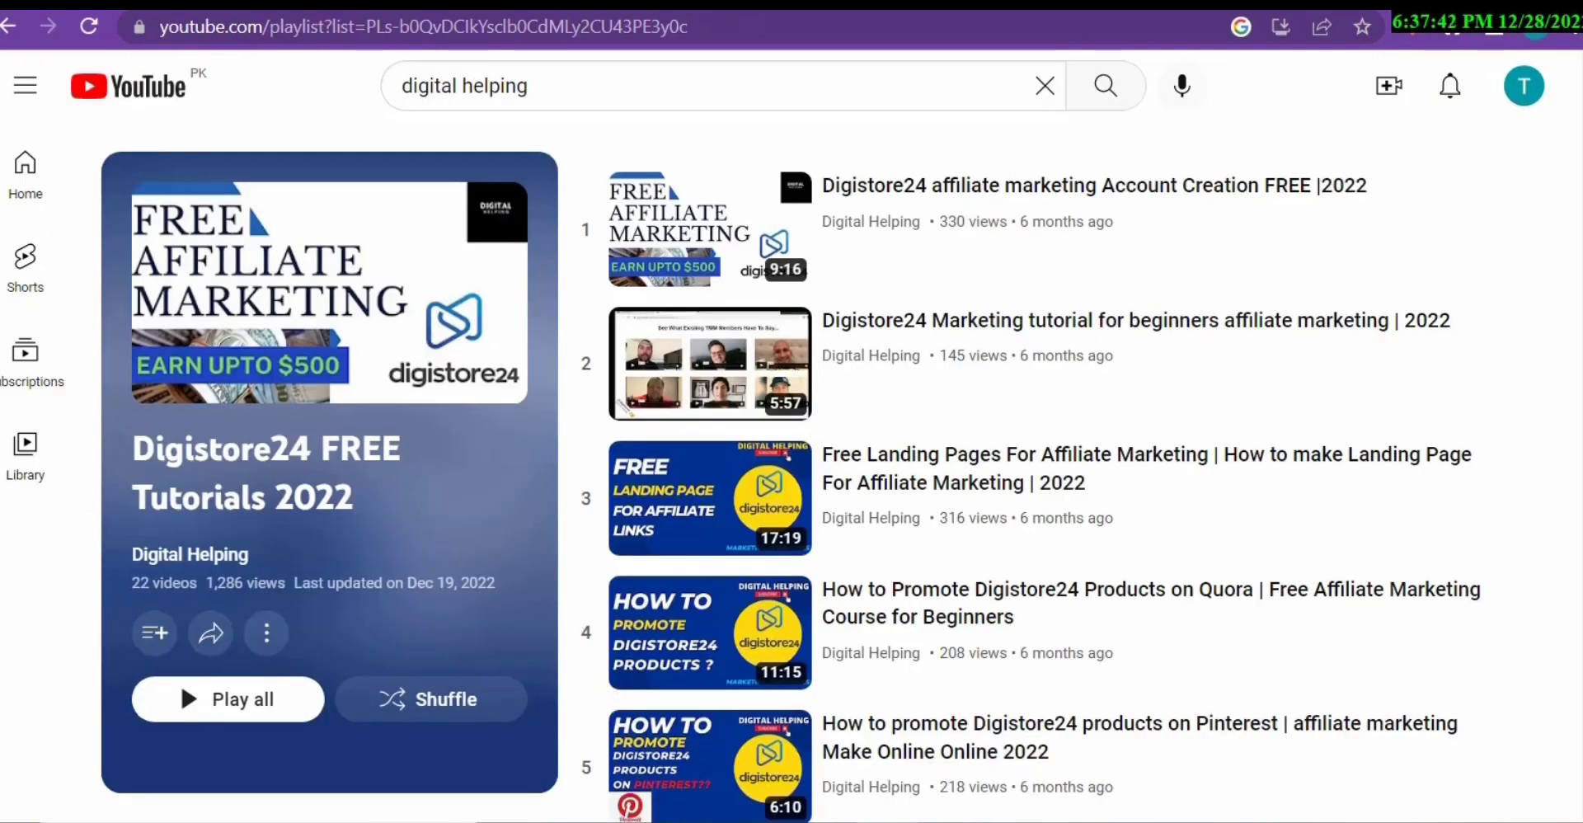
pyautogui.hotkey('ctrl', 'w')
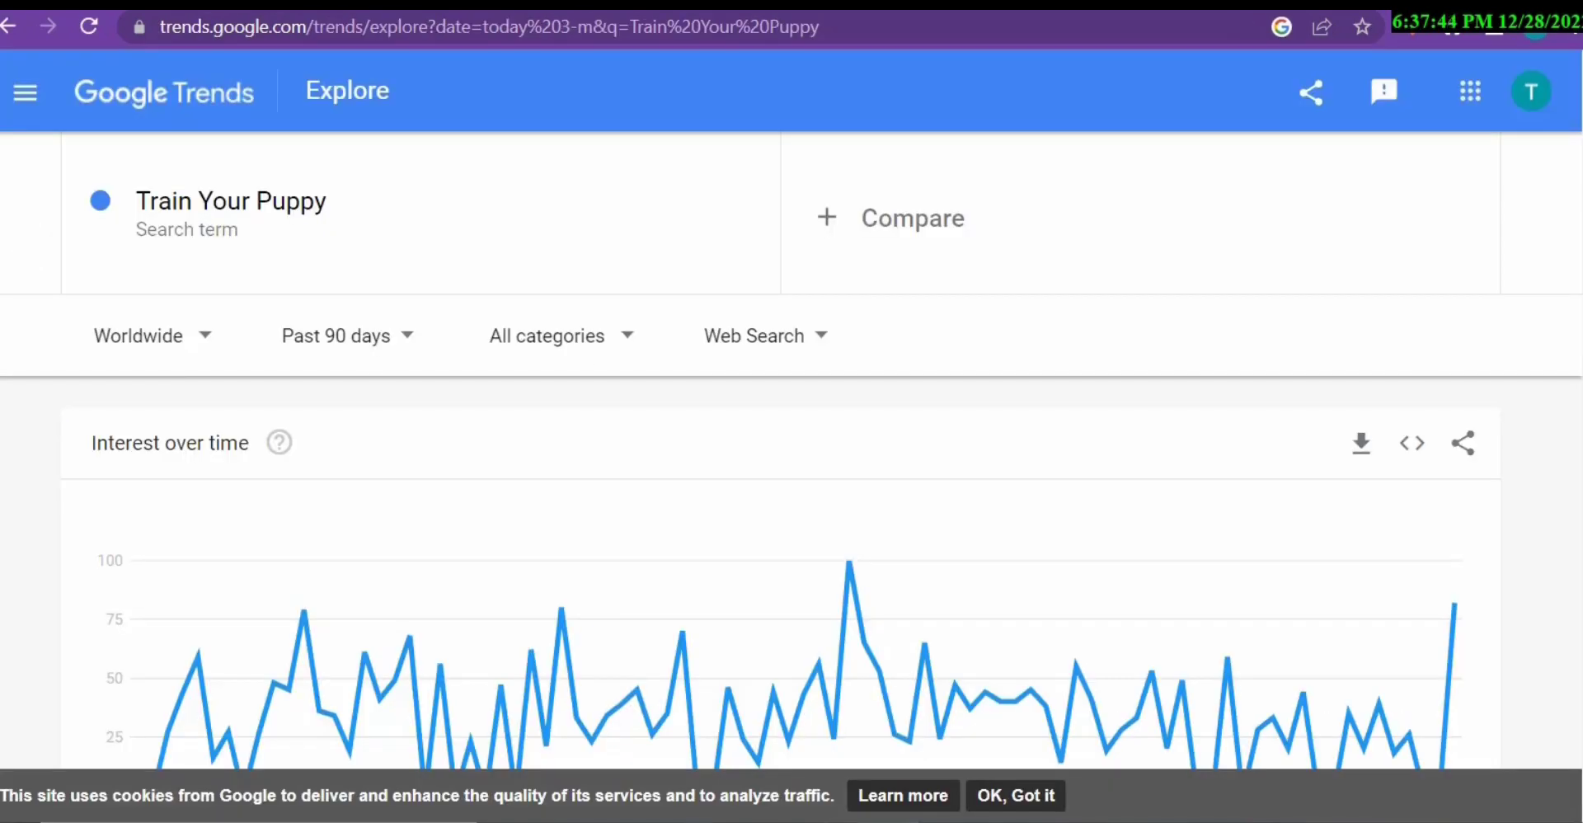
pyautogui.hotkey('ctrl', 'w')
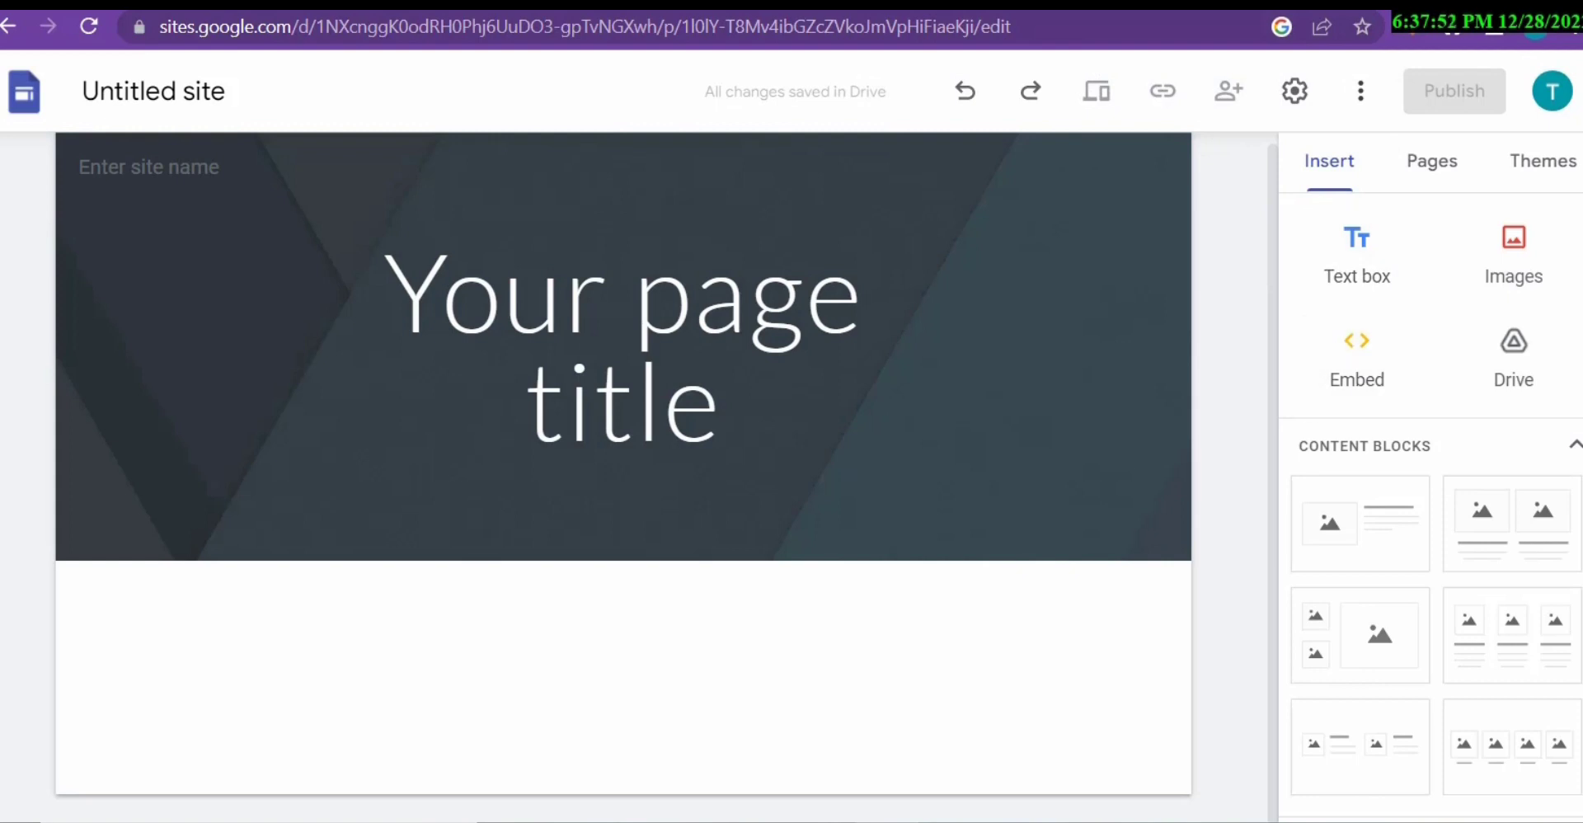
pyautogui.scroll(-2, 1385, 313)
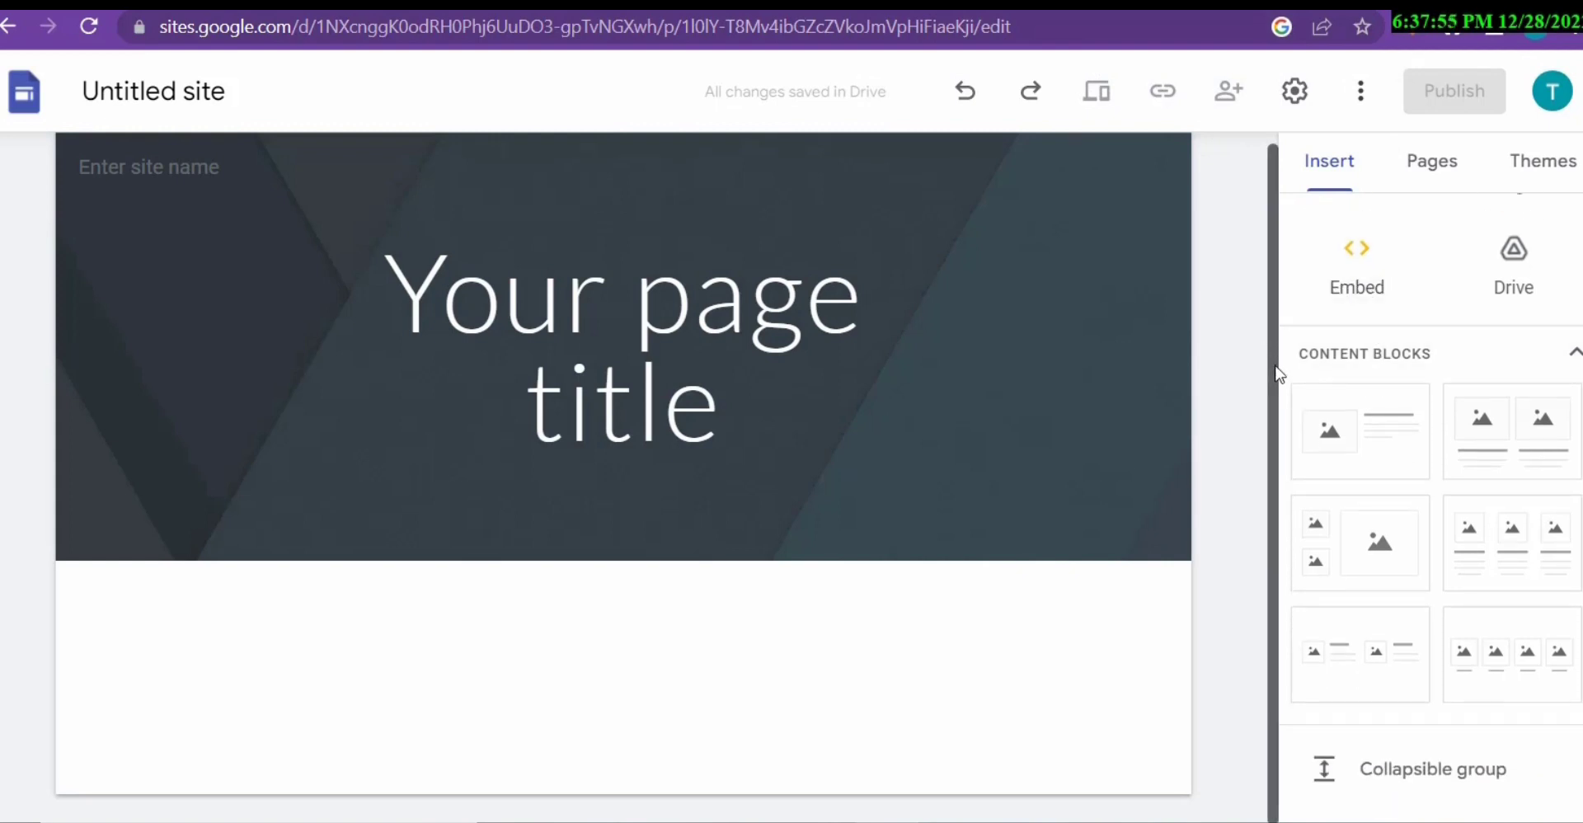
pyautogui.click(1338, 267)
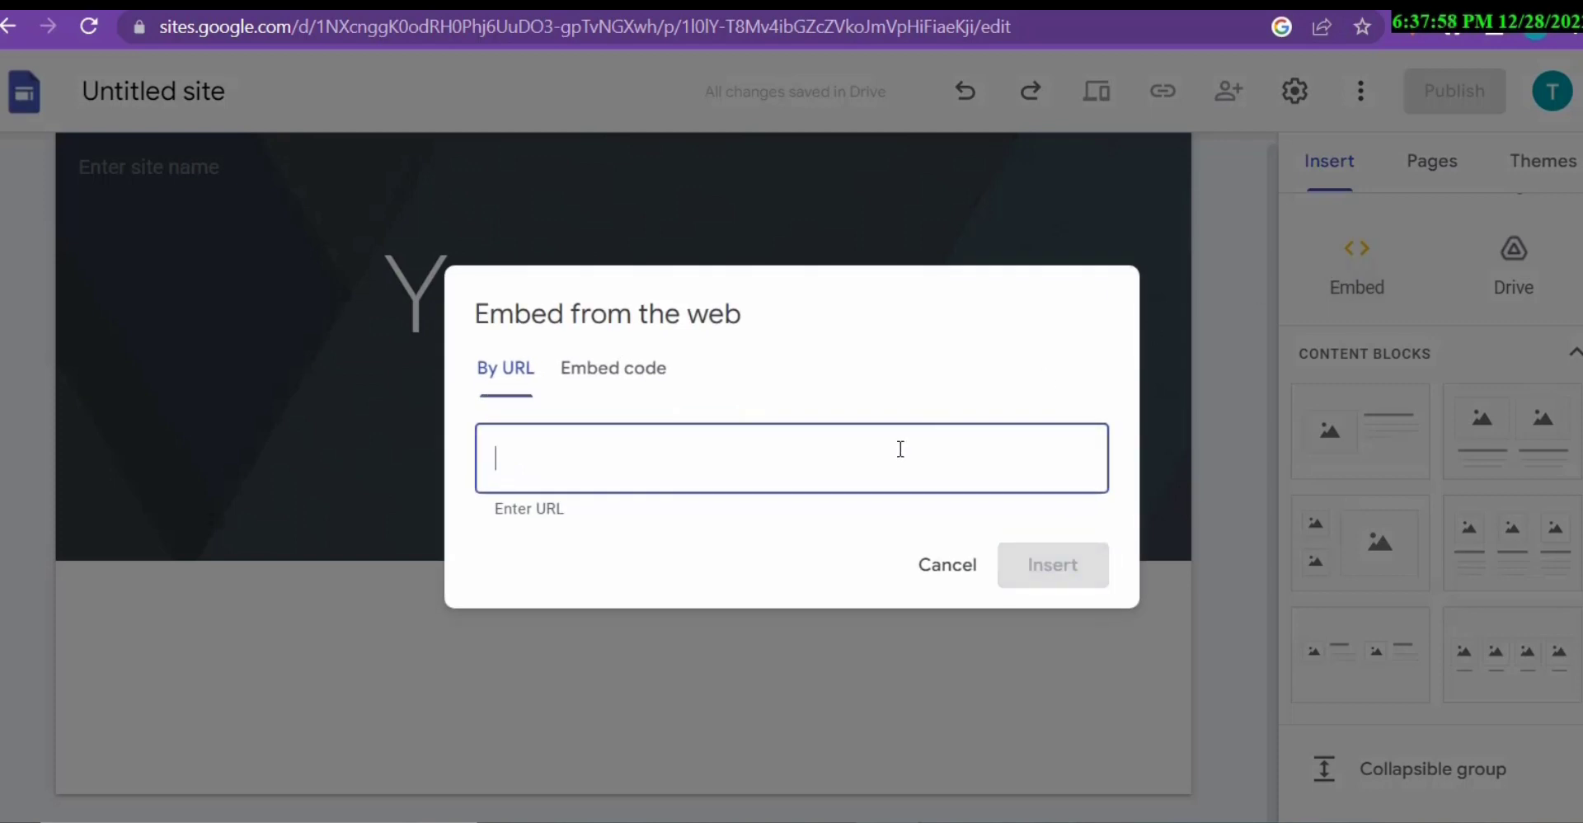
pyautogui.write('how y')
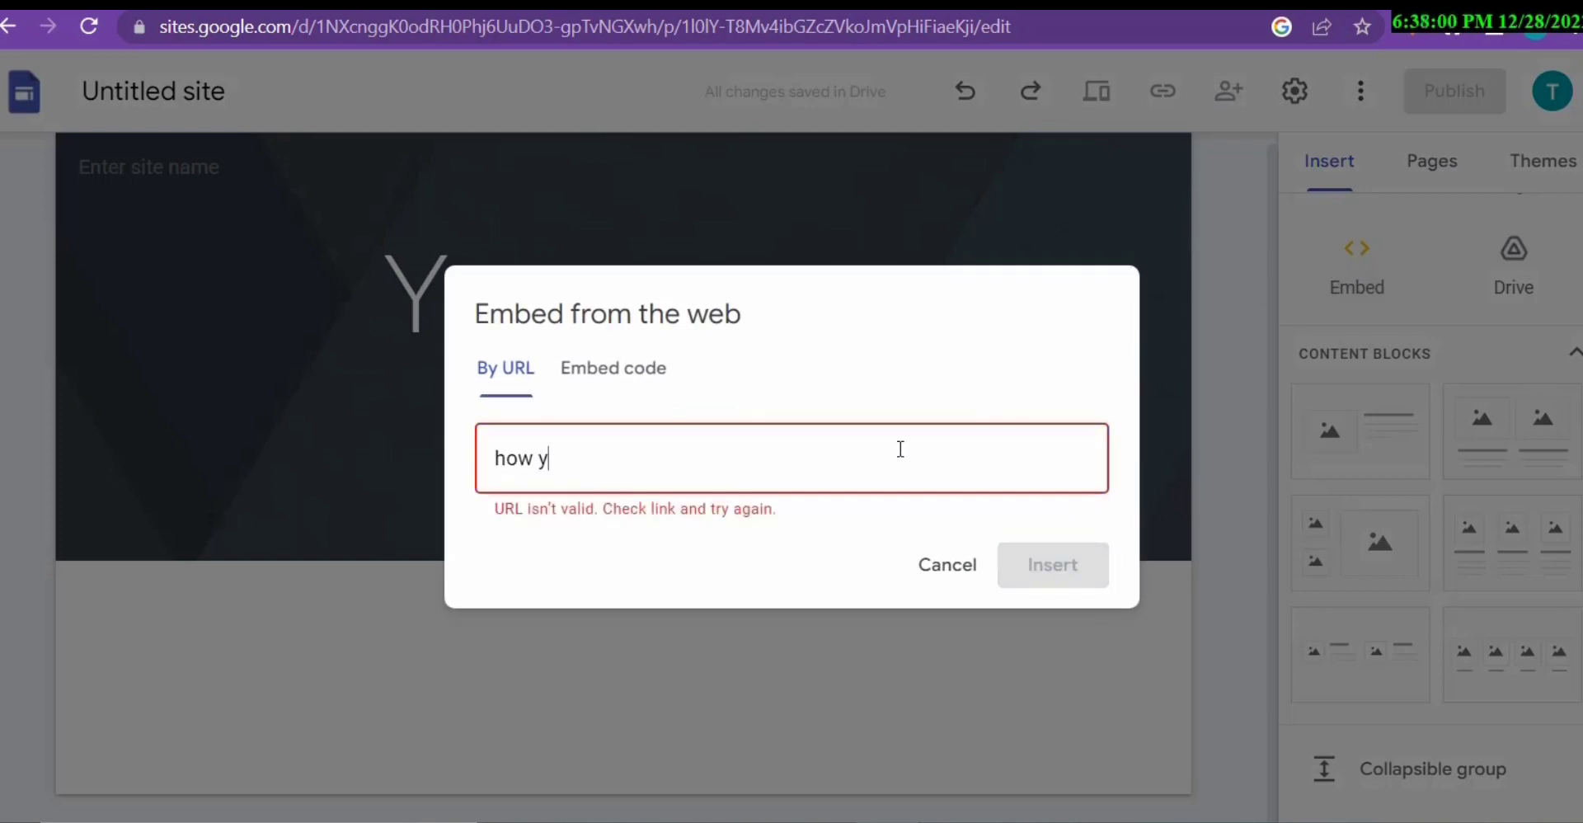
pyautogui.press('BackSpace')
pyautogui.write('o')
pyautogui.press('BackSpace')
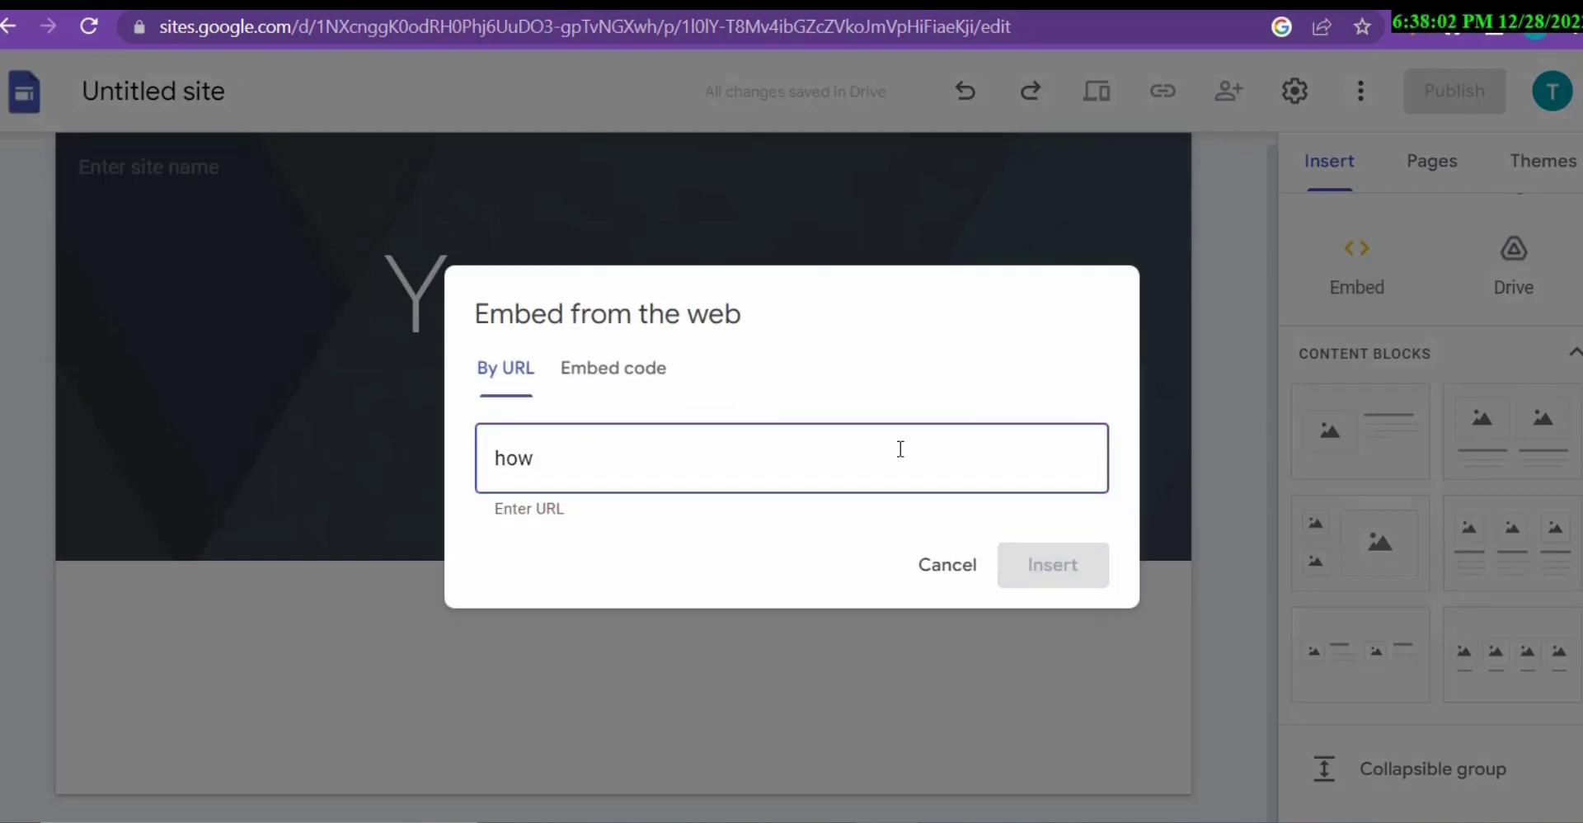
pyautogui.write('to train puppy')
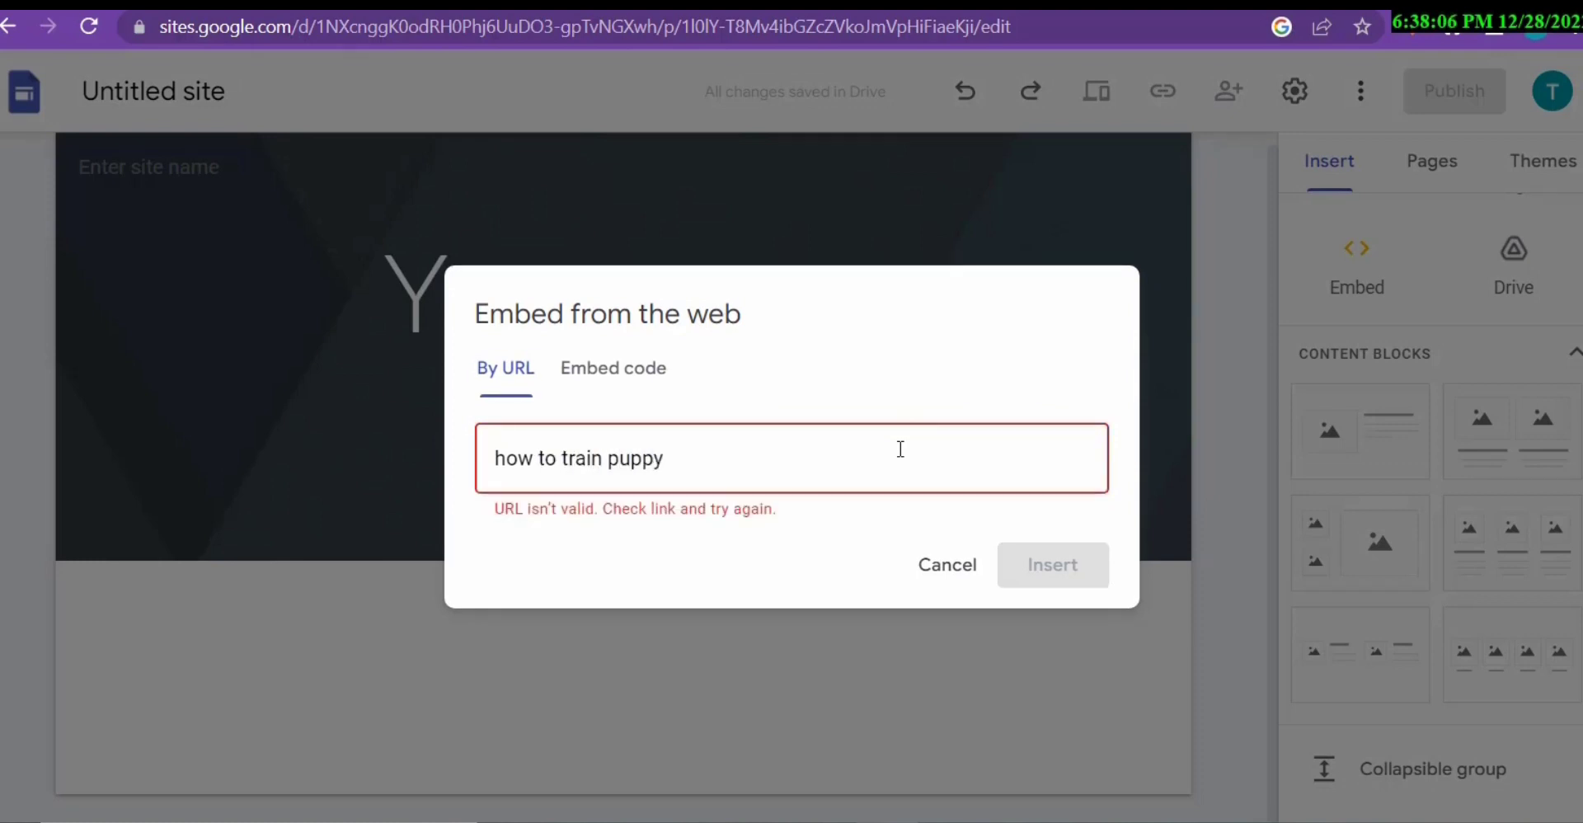
pyautogui.click(628, 368)
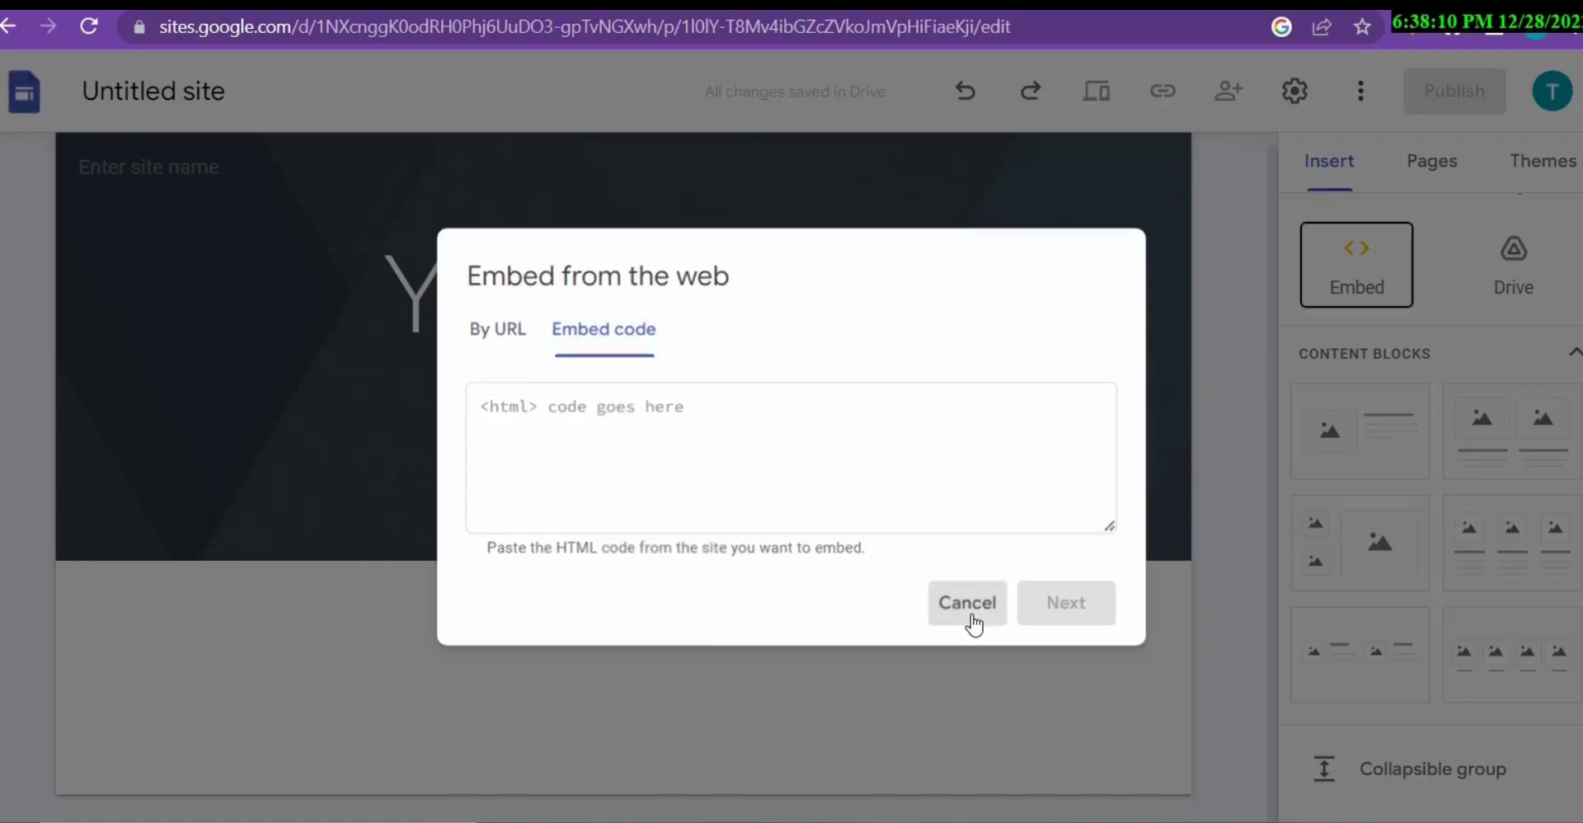
pyautogui.click(973, 620)
# Start inserting a YouTube video into the site and search for "how to train puppy"
pyautogui.scroll(-8, 1430, 494)
pyautogui.scroll(-2, 1430, 494)
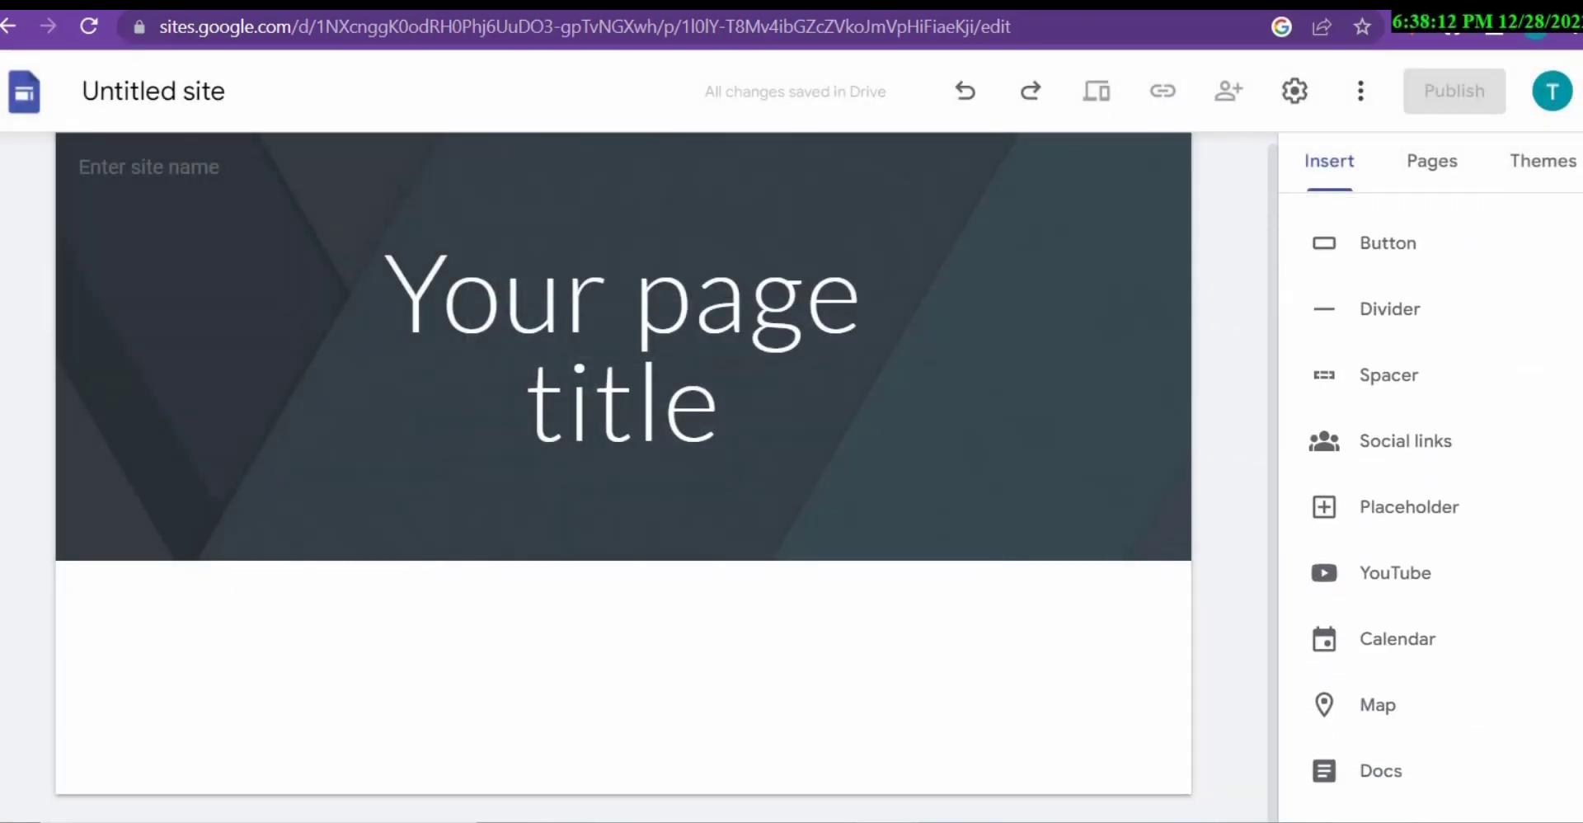
pyautogui.click(1355, 495)
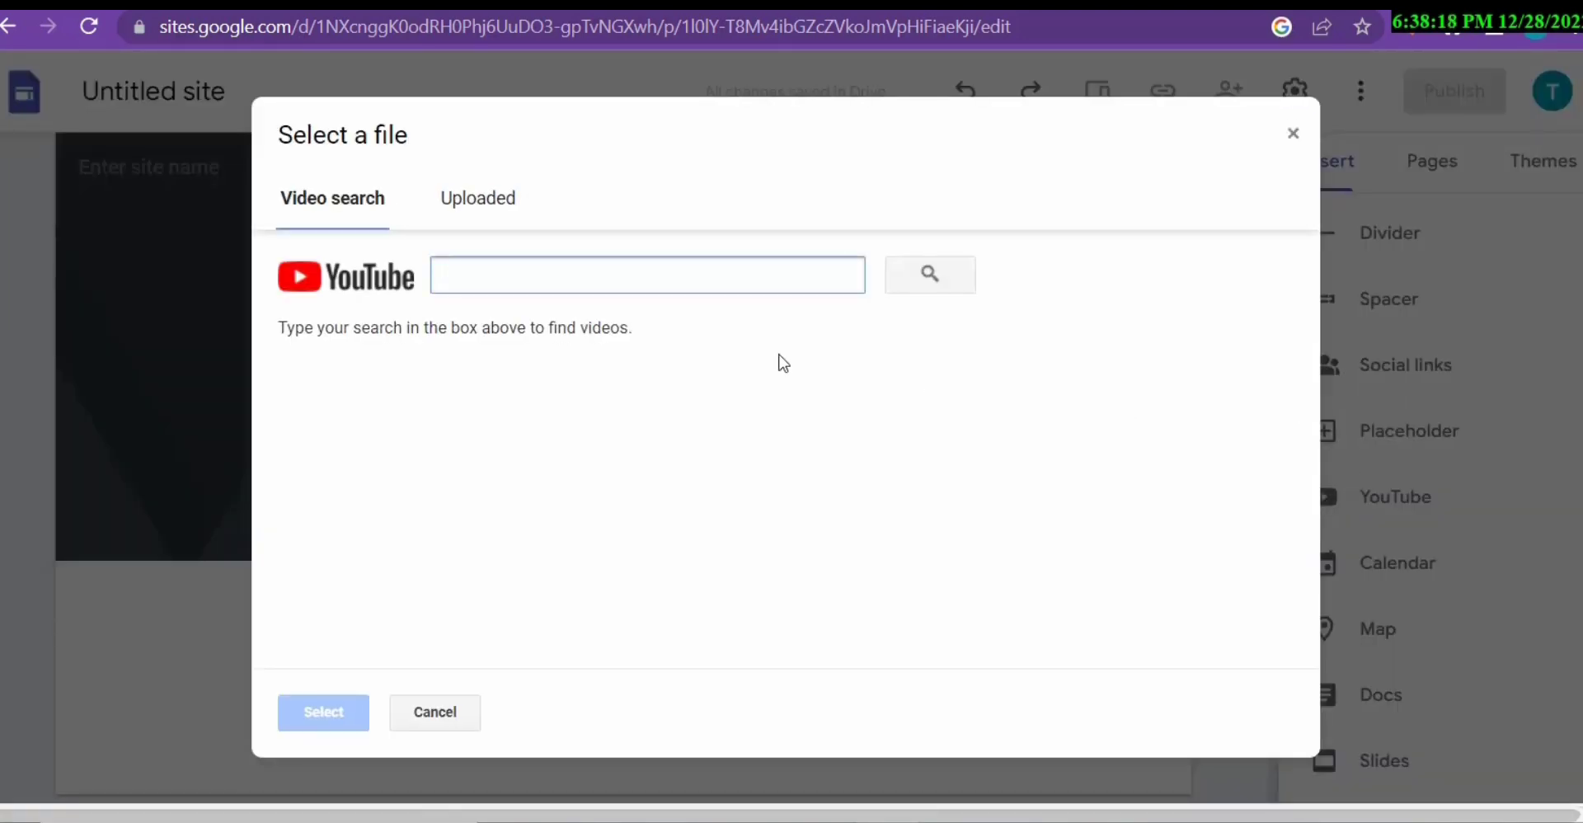
pyautogui.write('how to')
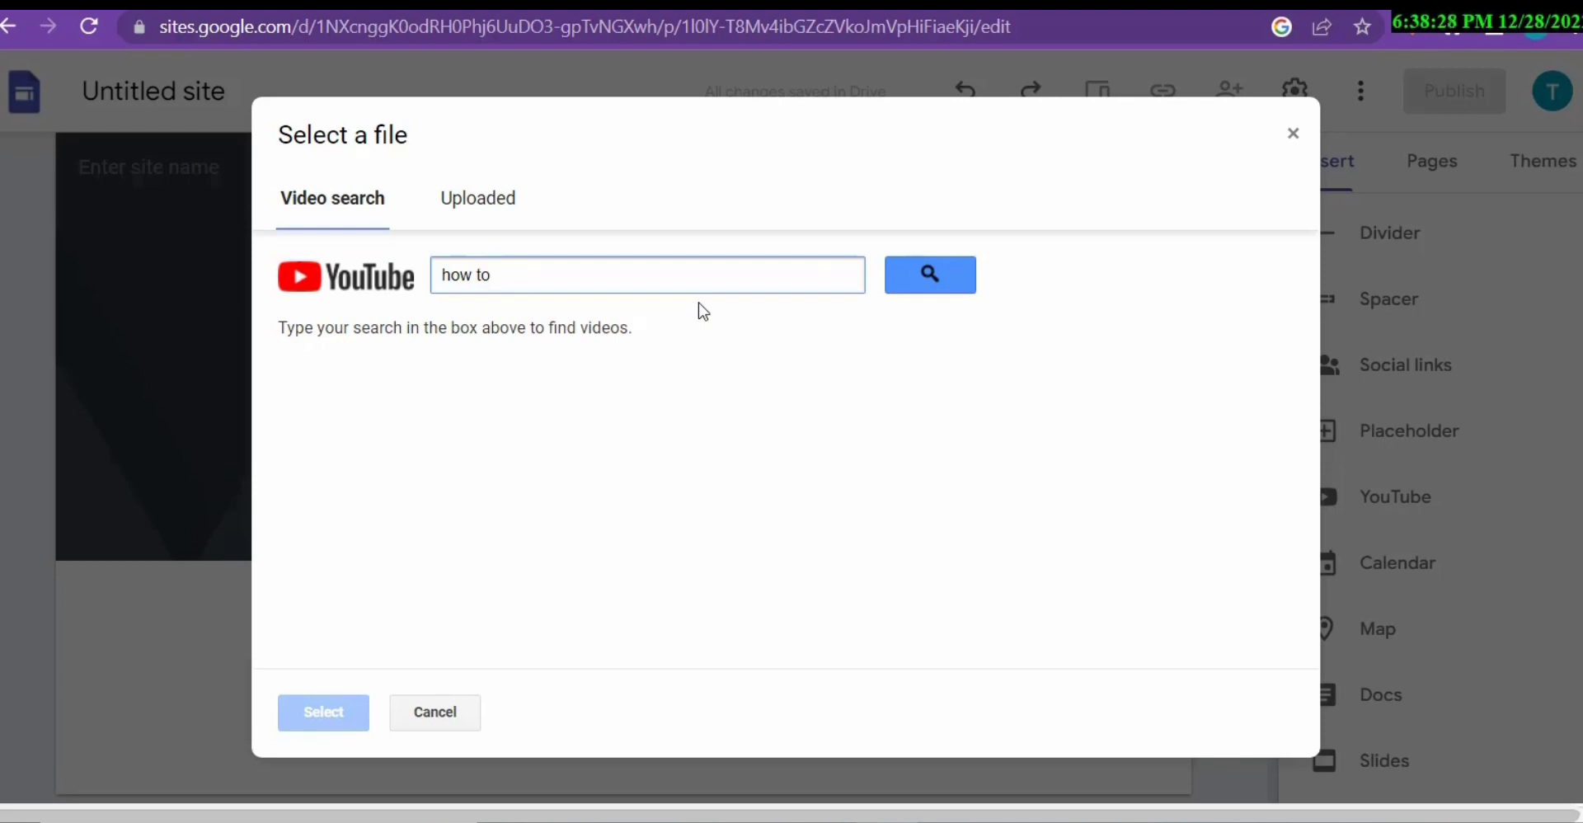
pyautogui.write('train puppy')
pyautogui.press('Return')
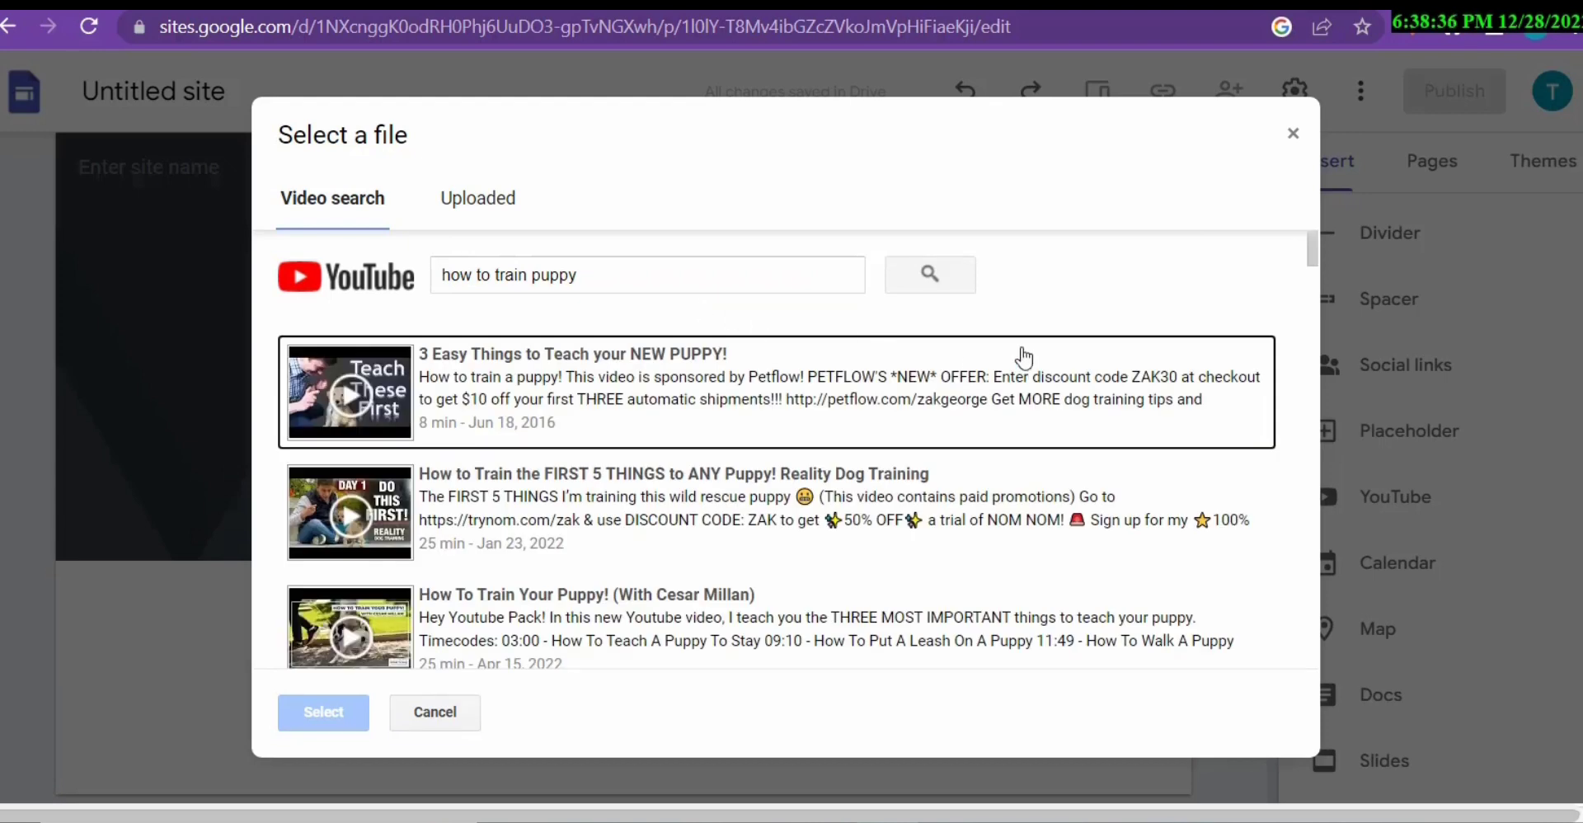
# Insert the video "Your Complete First Week Puppy Training Plan" and centre it below the page header
pyautogui.moveTo(1312, 252); pyautogui.dragTo(1314, 284)
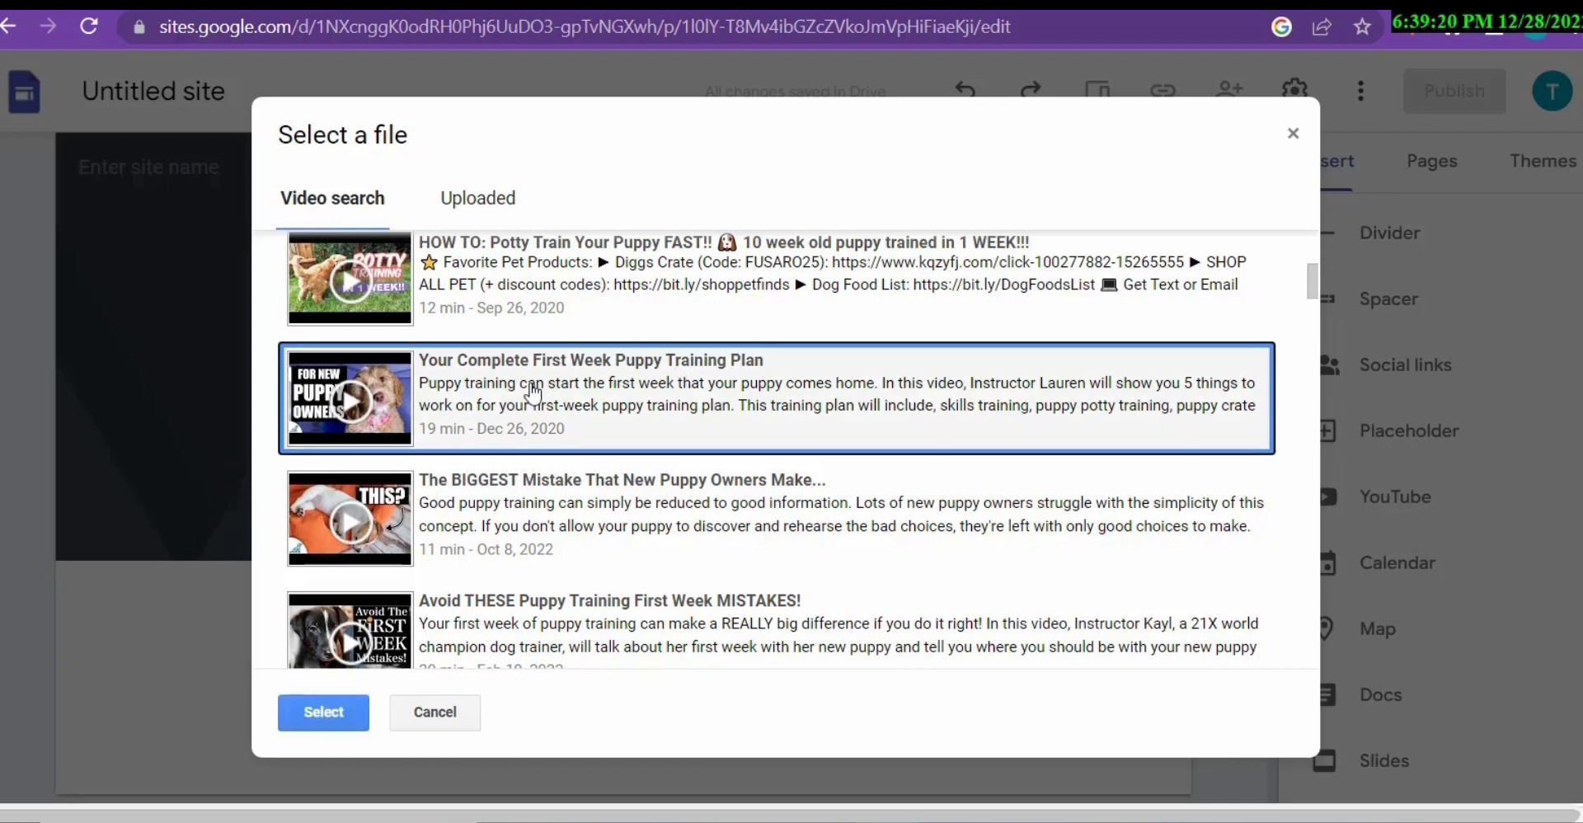
pyautogui.click(328, 711)
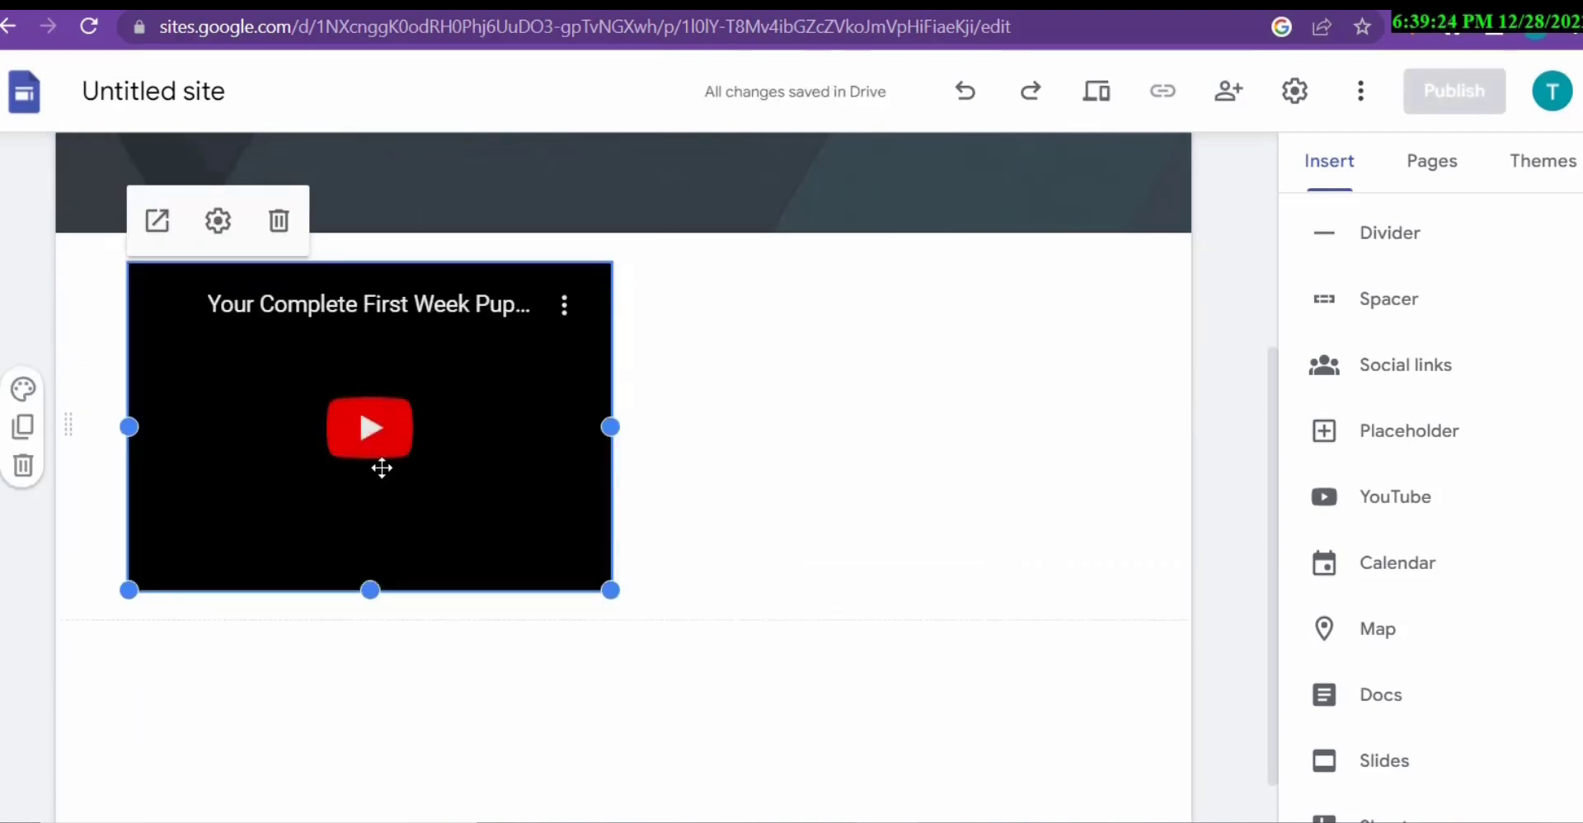
pyautogui.moveTo(378, 462); pyautogui.dragTo(645, 379)
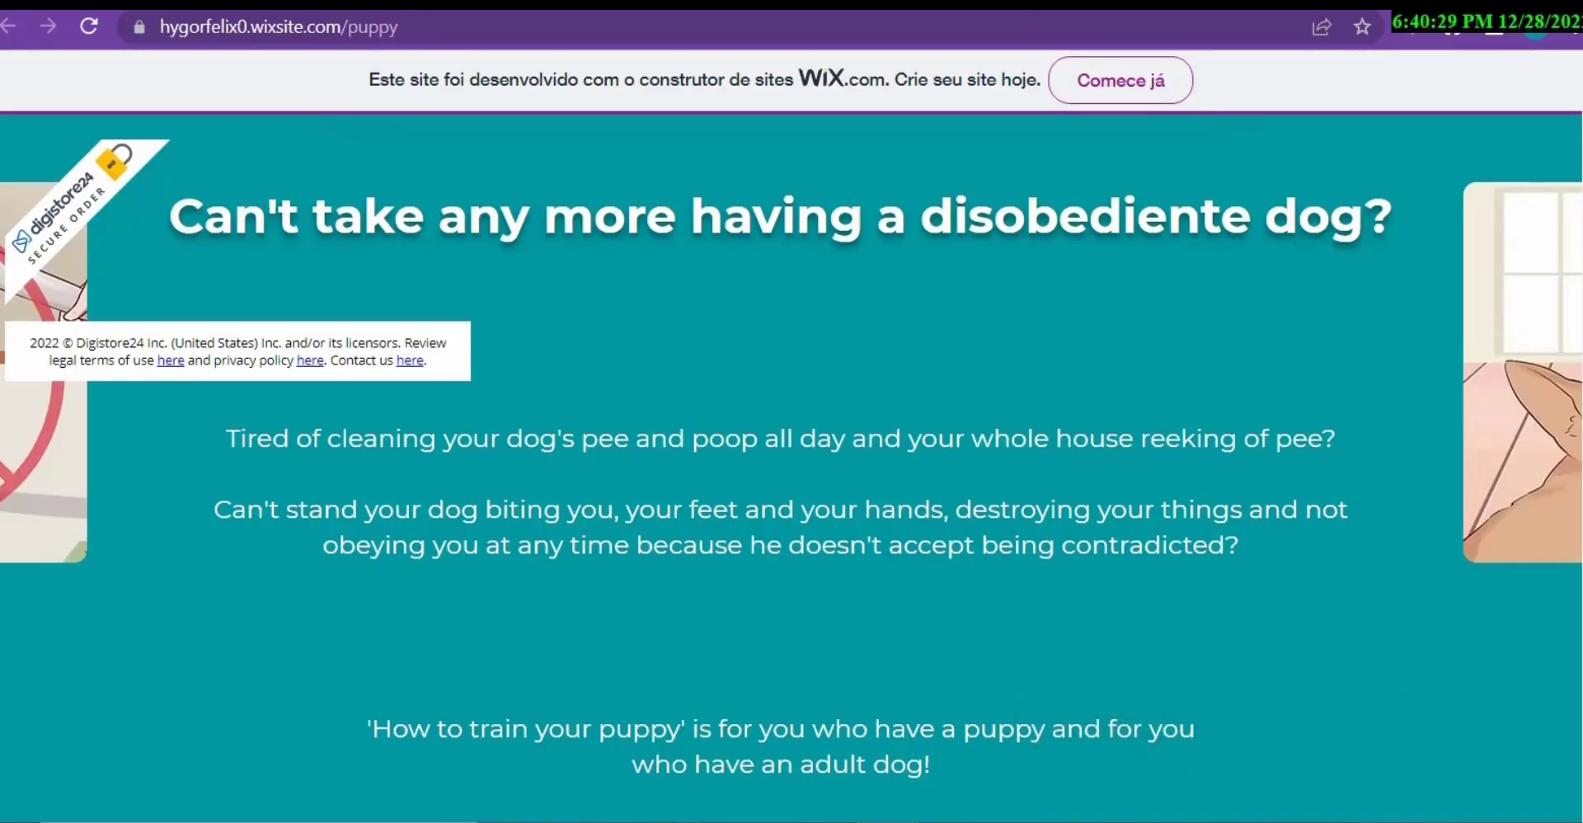
# Read through the "What this book offers" points on the puppy offer's Wix sales page
pyautogui.scroll(-7, 792, 468)
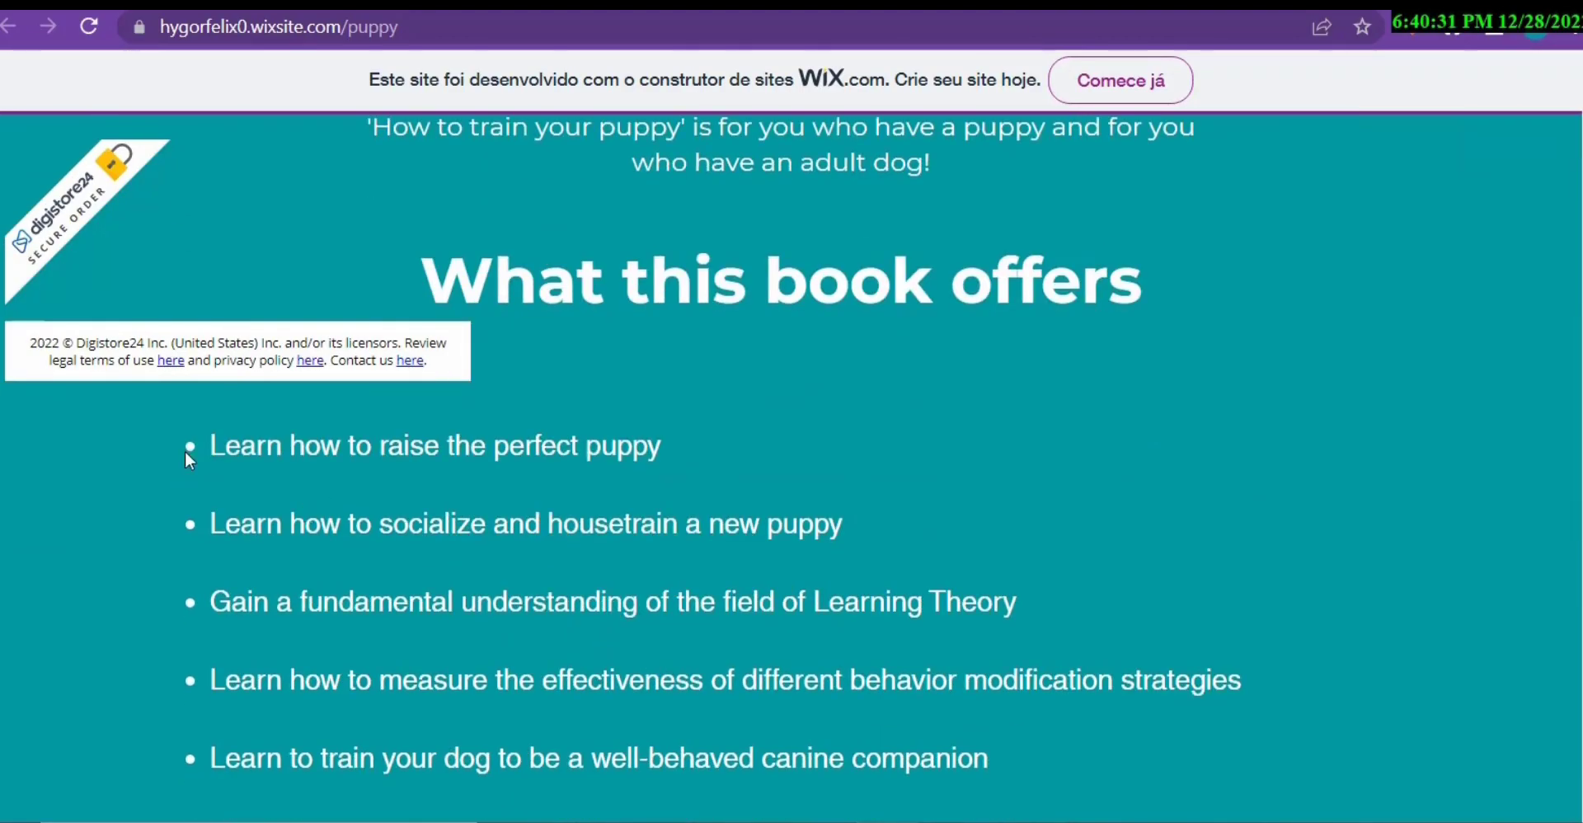
pyautogui.moveTo(210, 445); pyautogui.dragTo(1513, 361)
pyautogui.scroll(-6, 1399, 347)
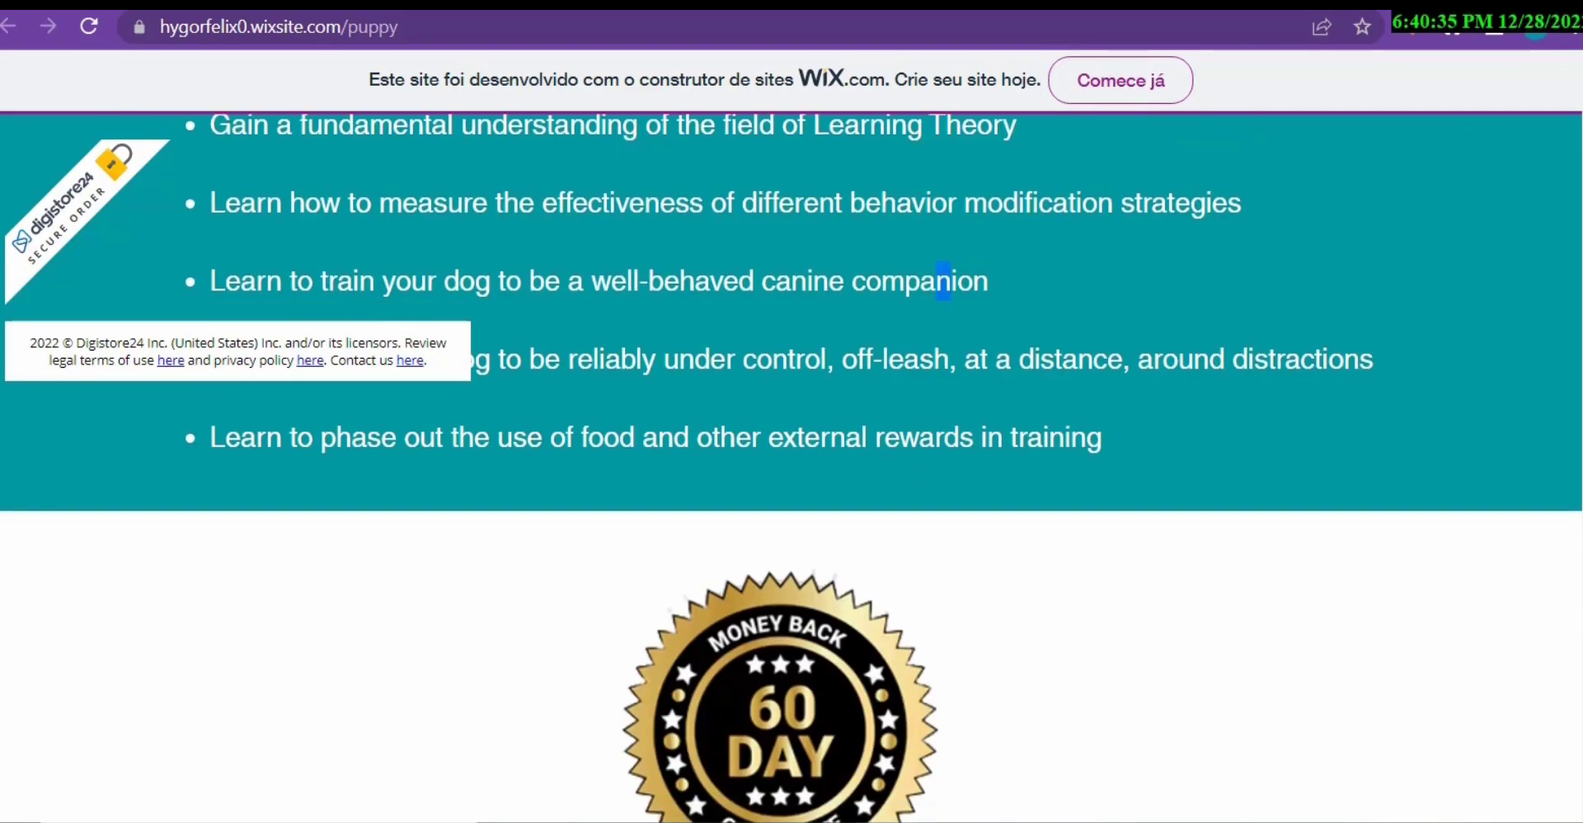
pyautogui.scroll(4, 1399, 346)
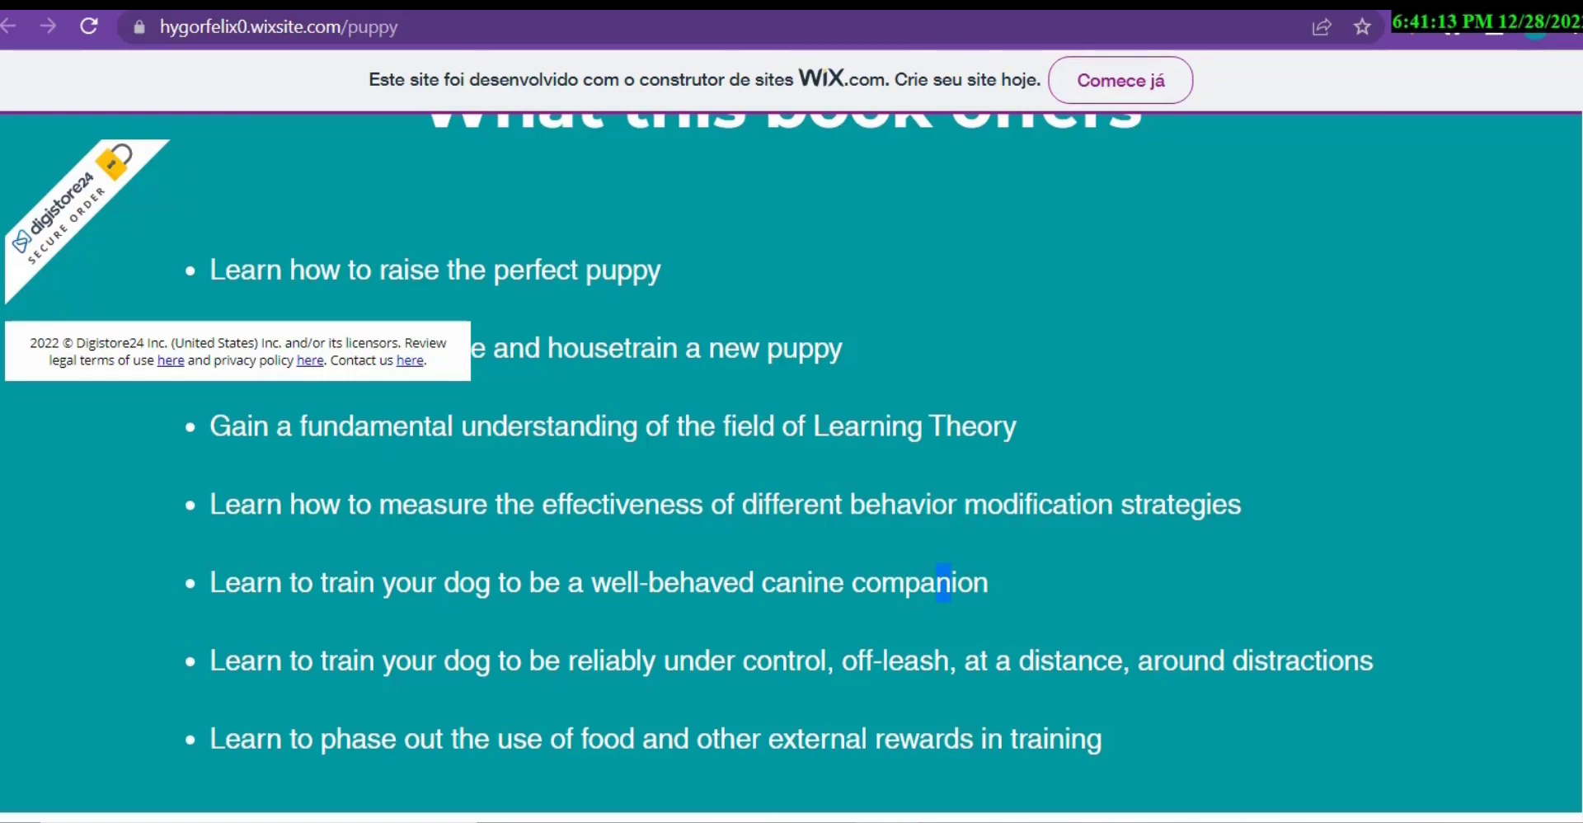
# Return to the site editor, set the publishing web address to how-to-train-puppy12 and select its full URL
pyautogui.hotkey('ctrl', 'Tab')
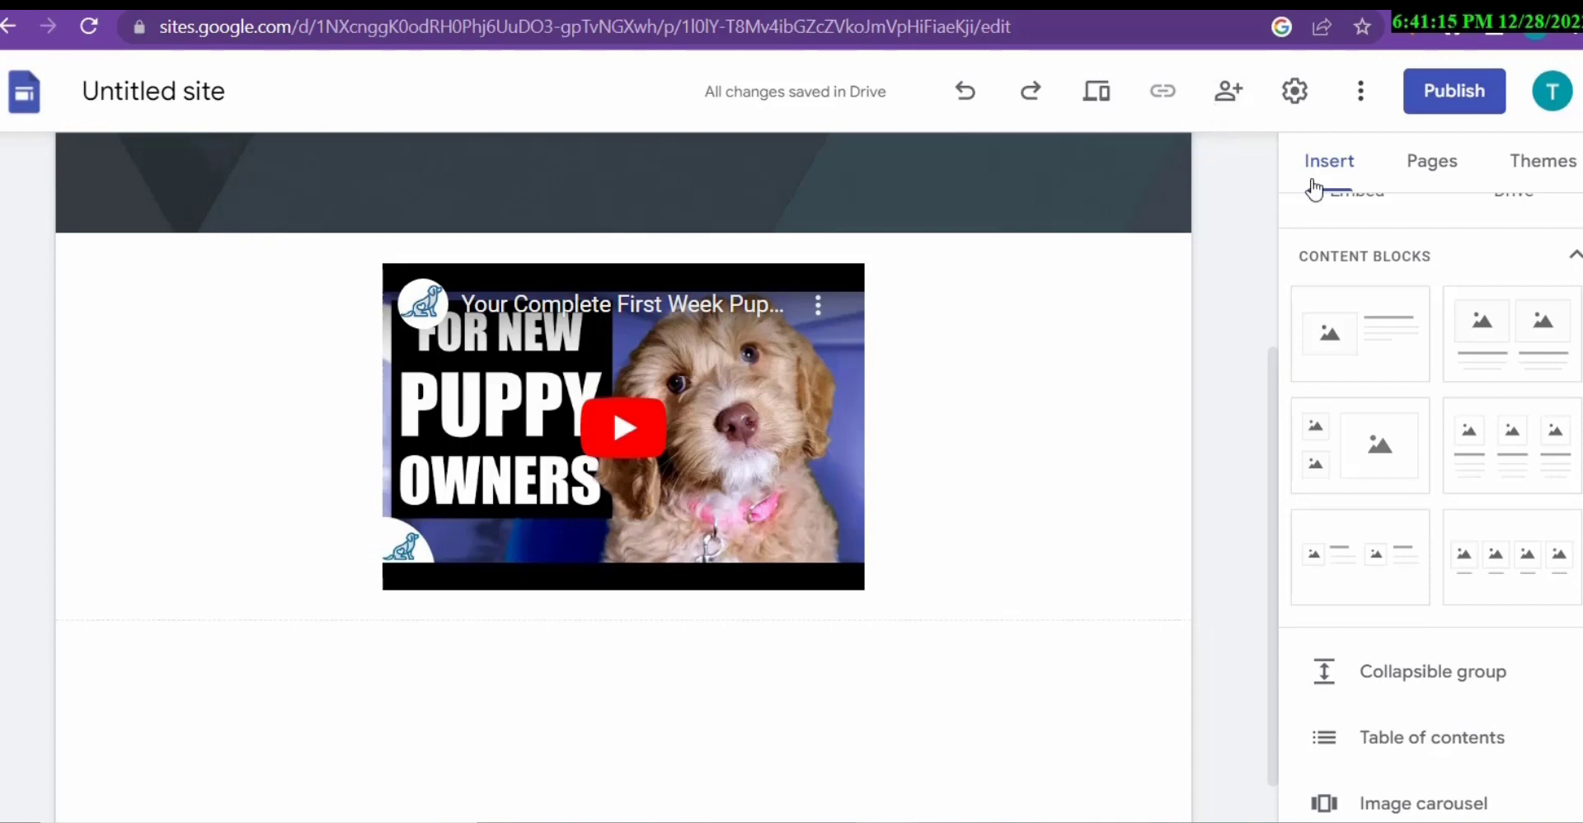
pyautogui.click(1425, 115)
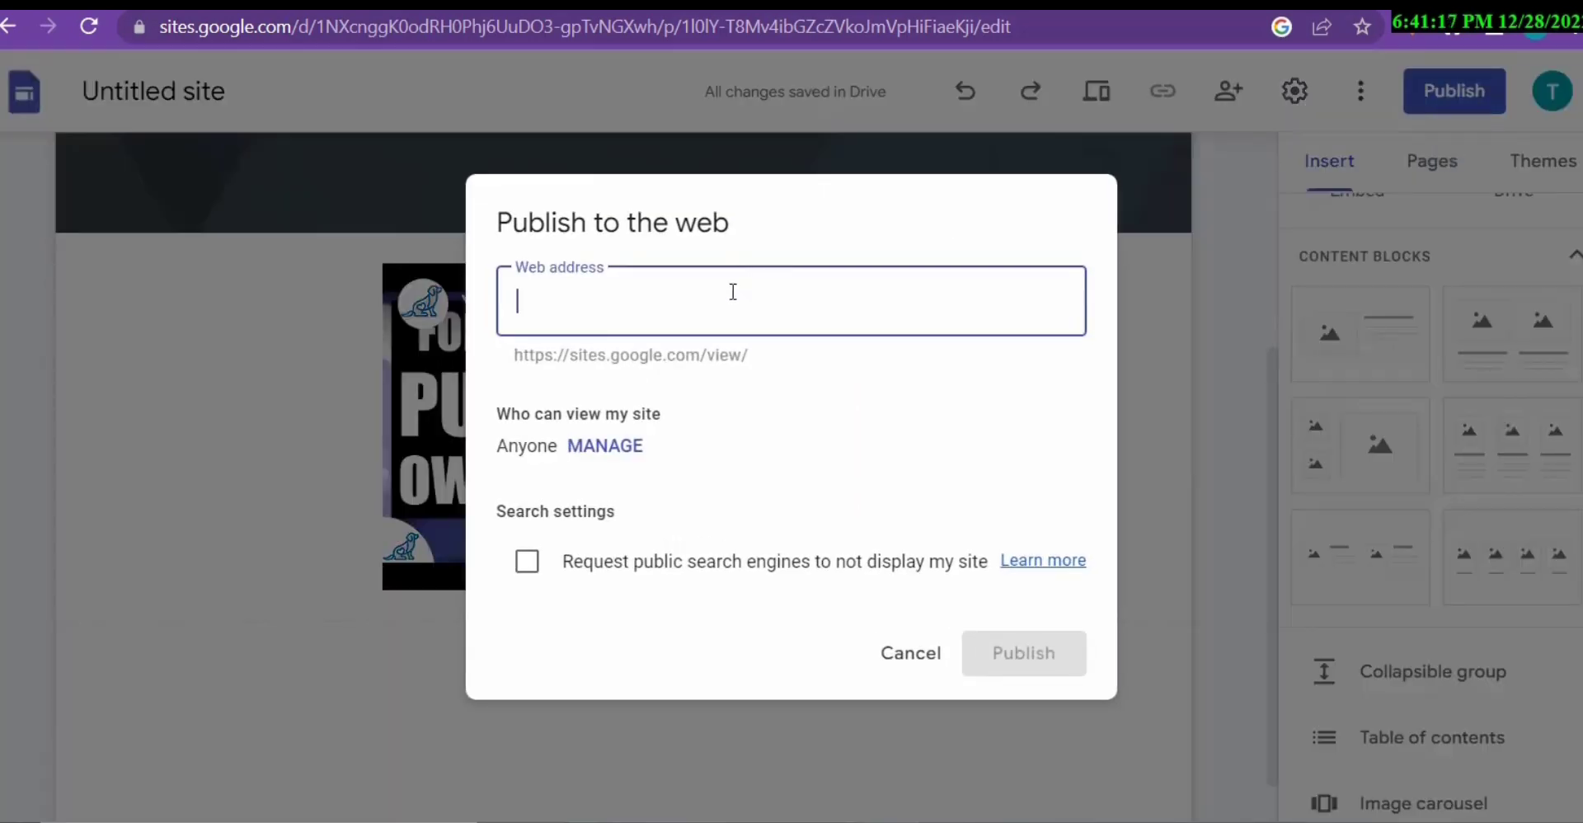
pyautogui.click(694, 273)
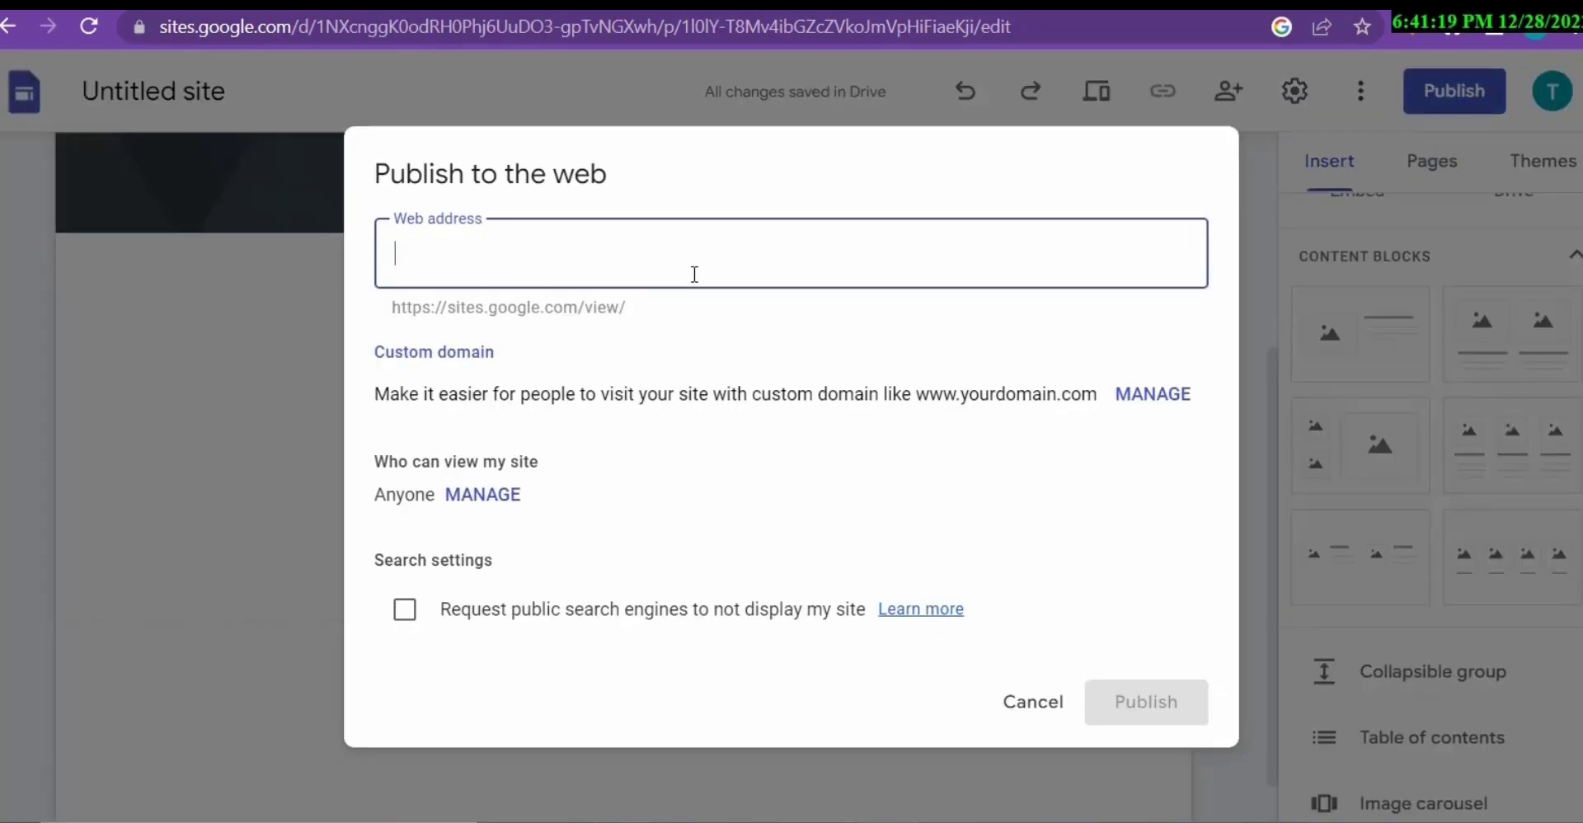
pyautogui.write('how-')
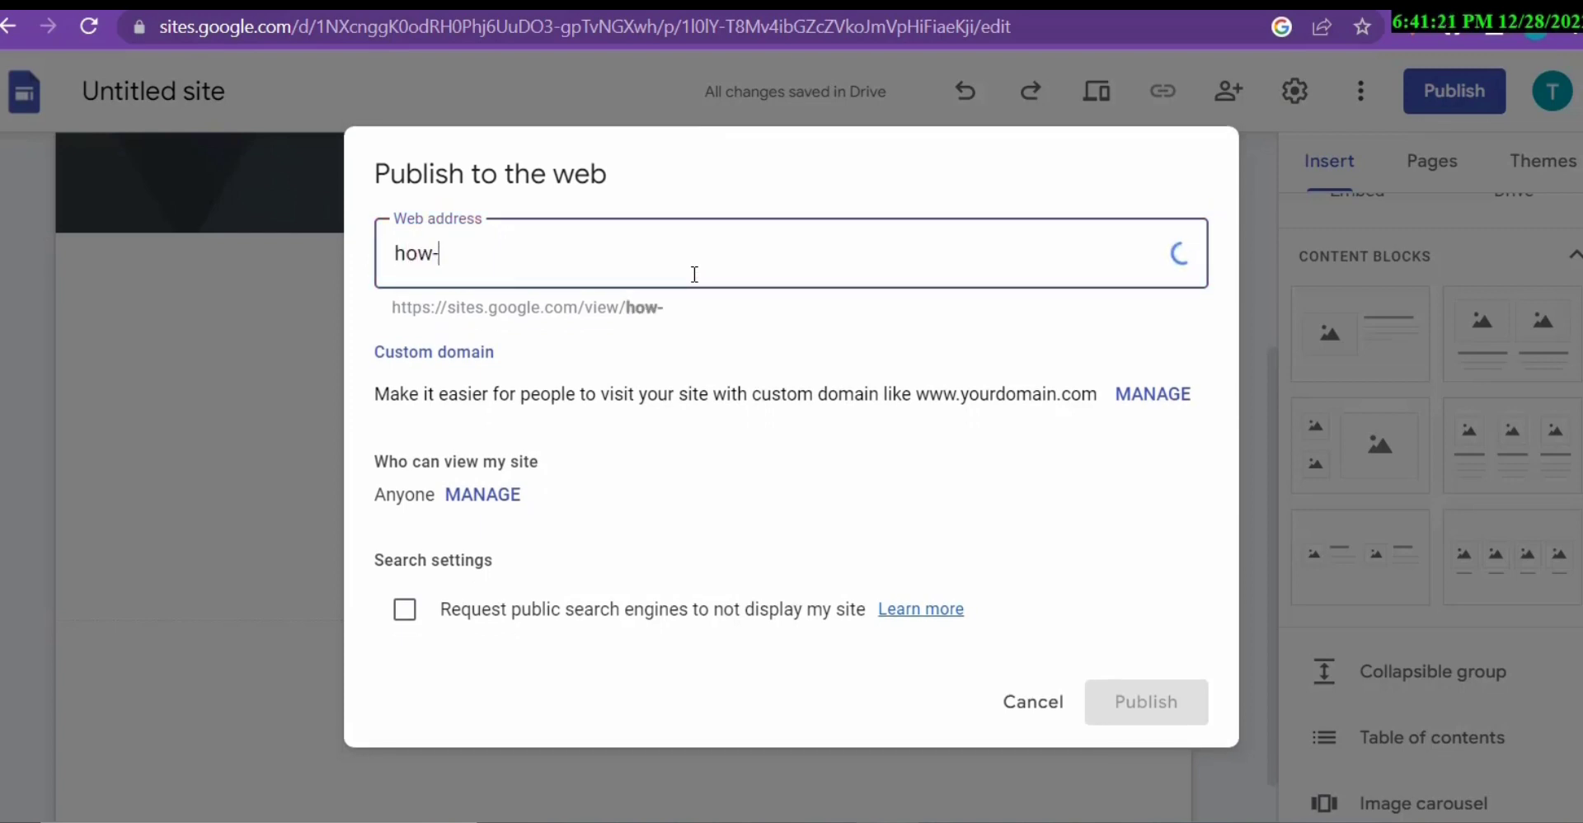
pyautogui.press('BackSpace')
pyautogui.press('BackSpace')
pyautogui.press('BackSpace')
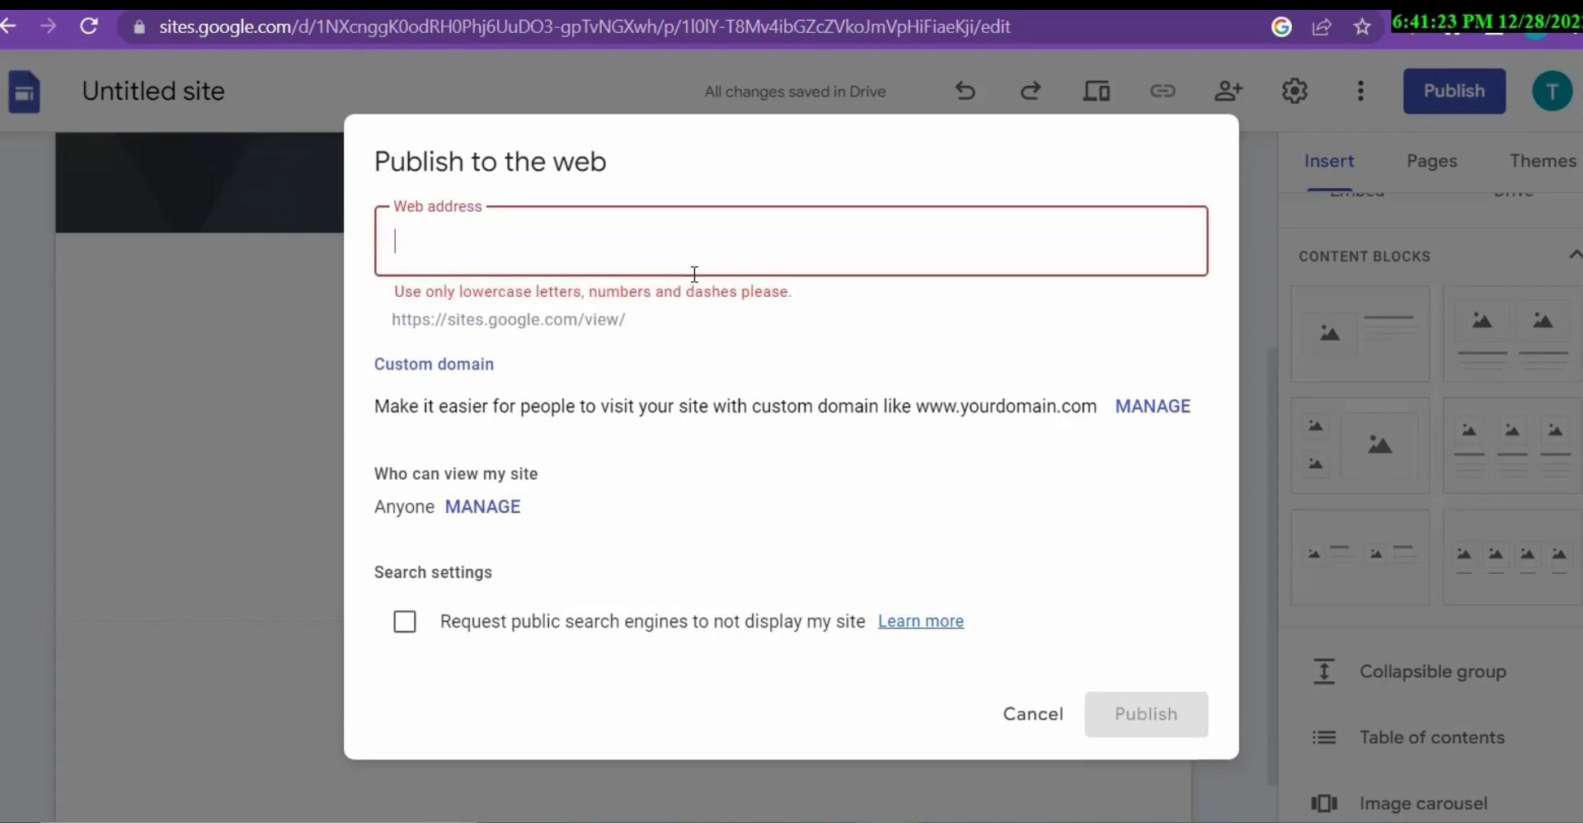
pyautogui.write('howto-')
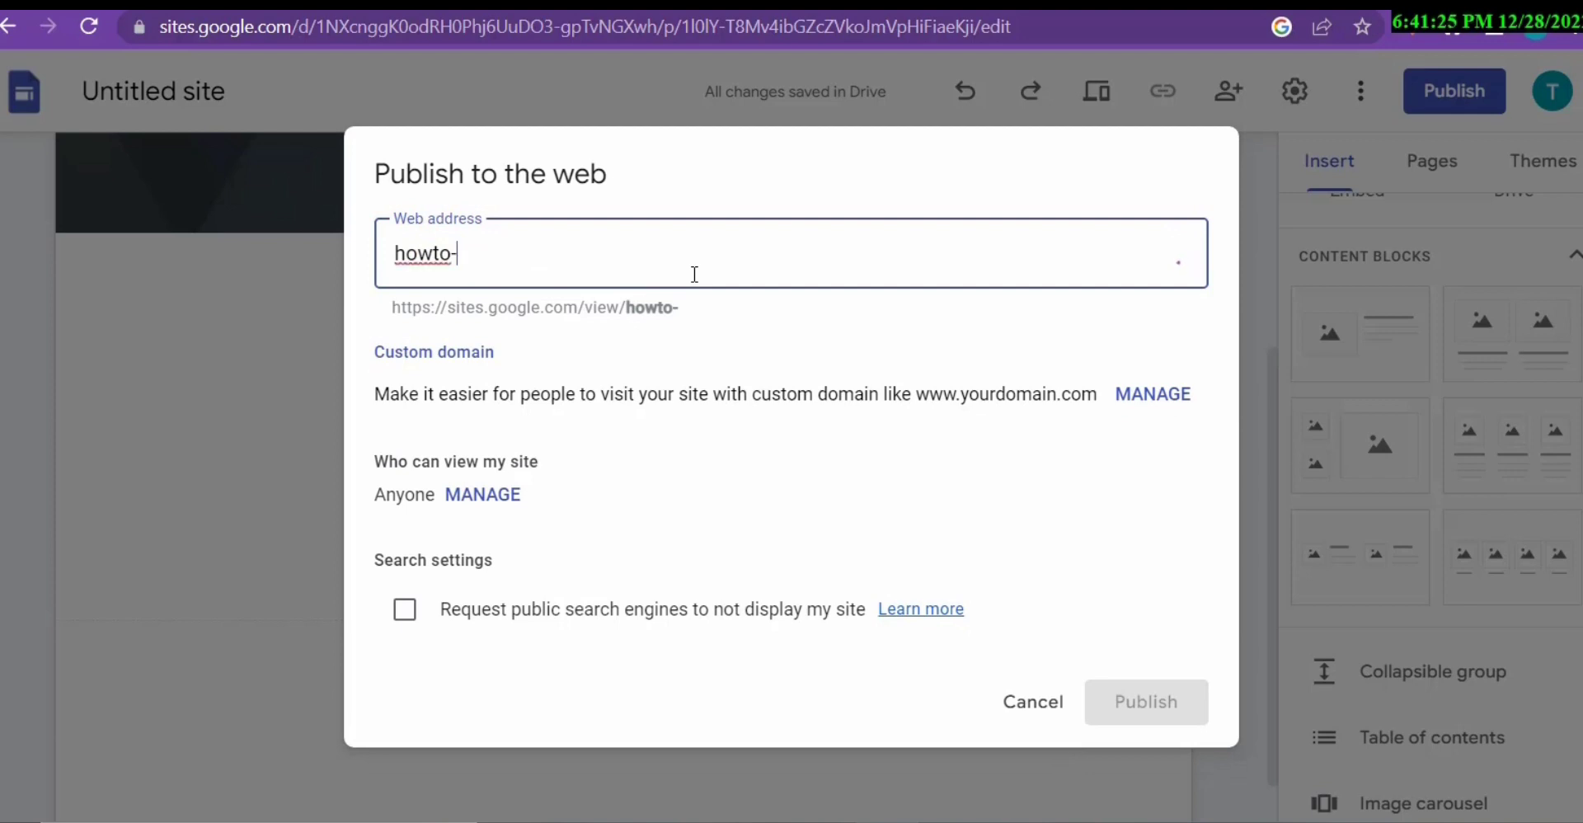
pyautogui.press('BackSpace')
pyautogui.press('BackSpace')
pyautogui.press('BackSpace')
pyautogui.write('-to-')
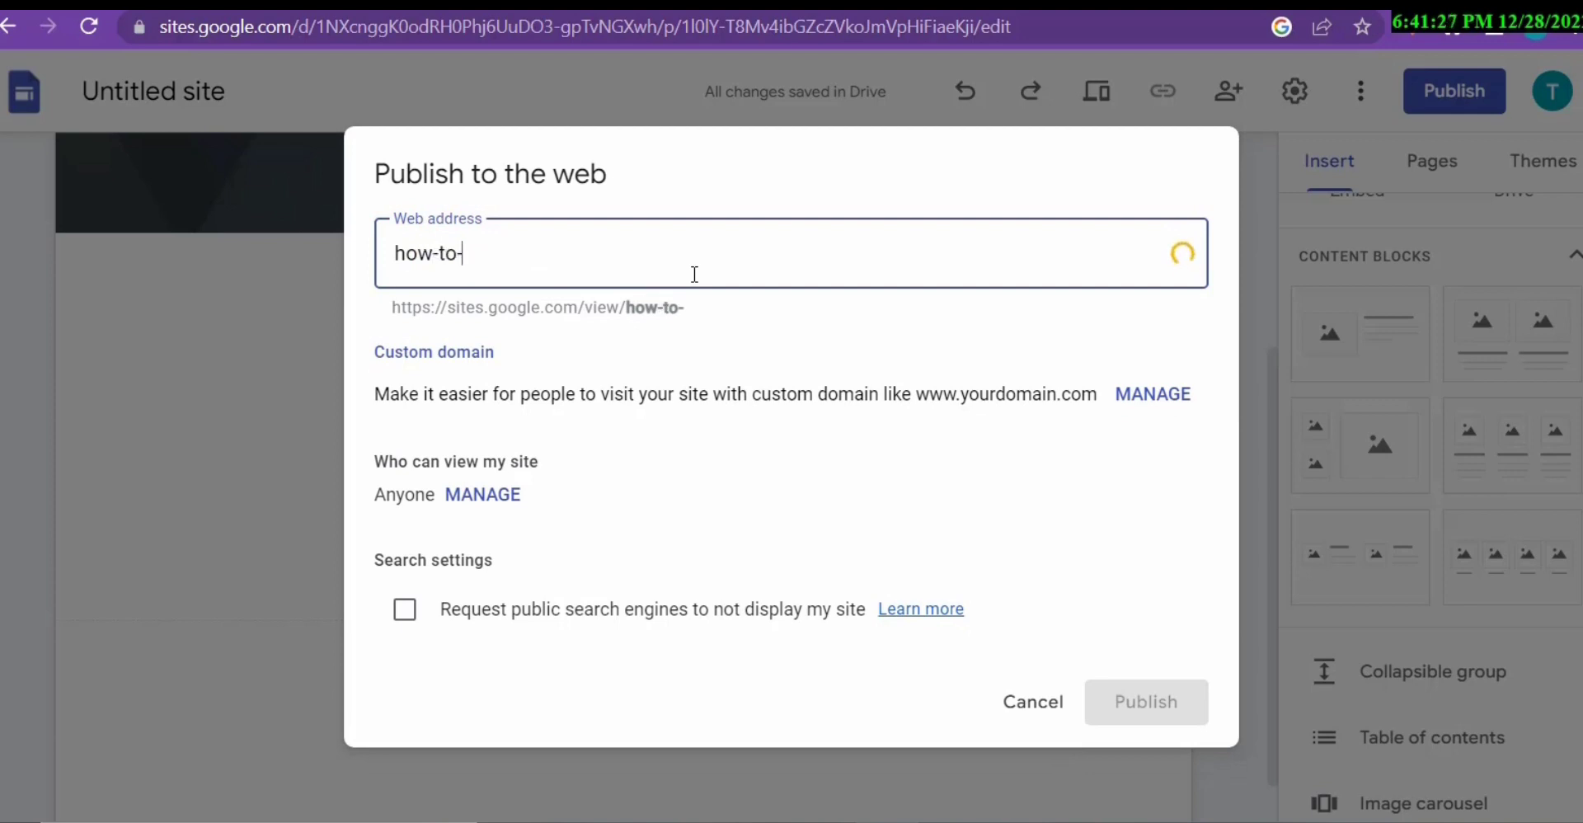
pyautogui.write('train-pu')
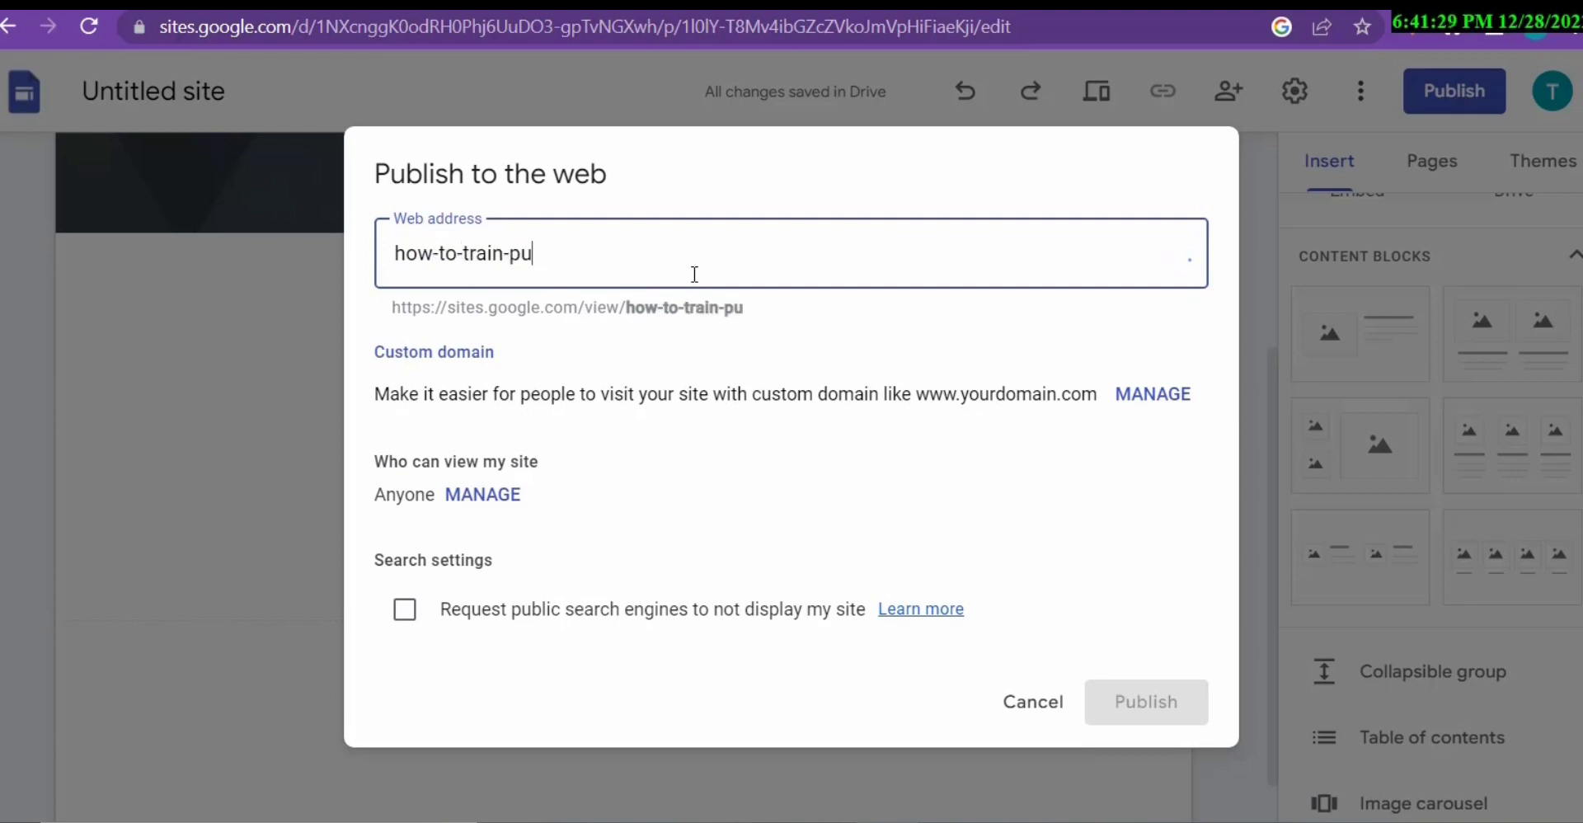
pyautogui.write('ppy')
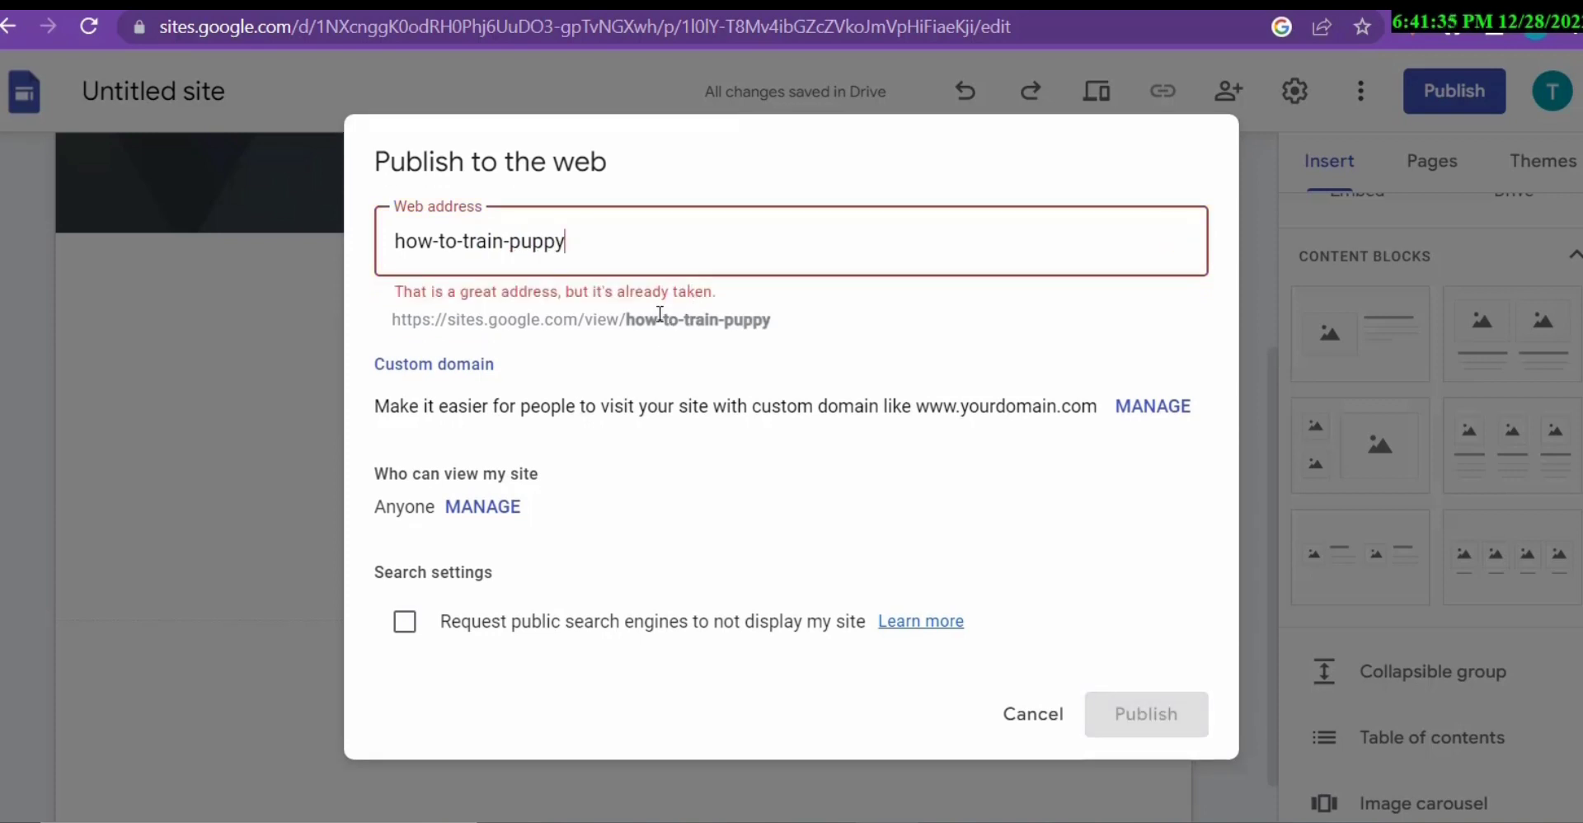
pyautogui.write('12')
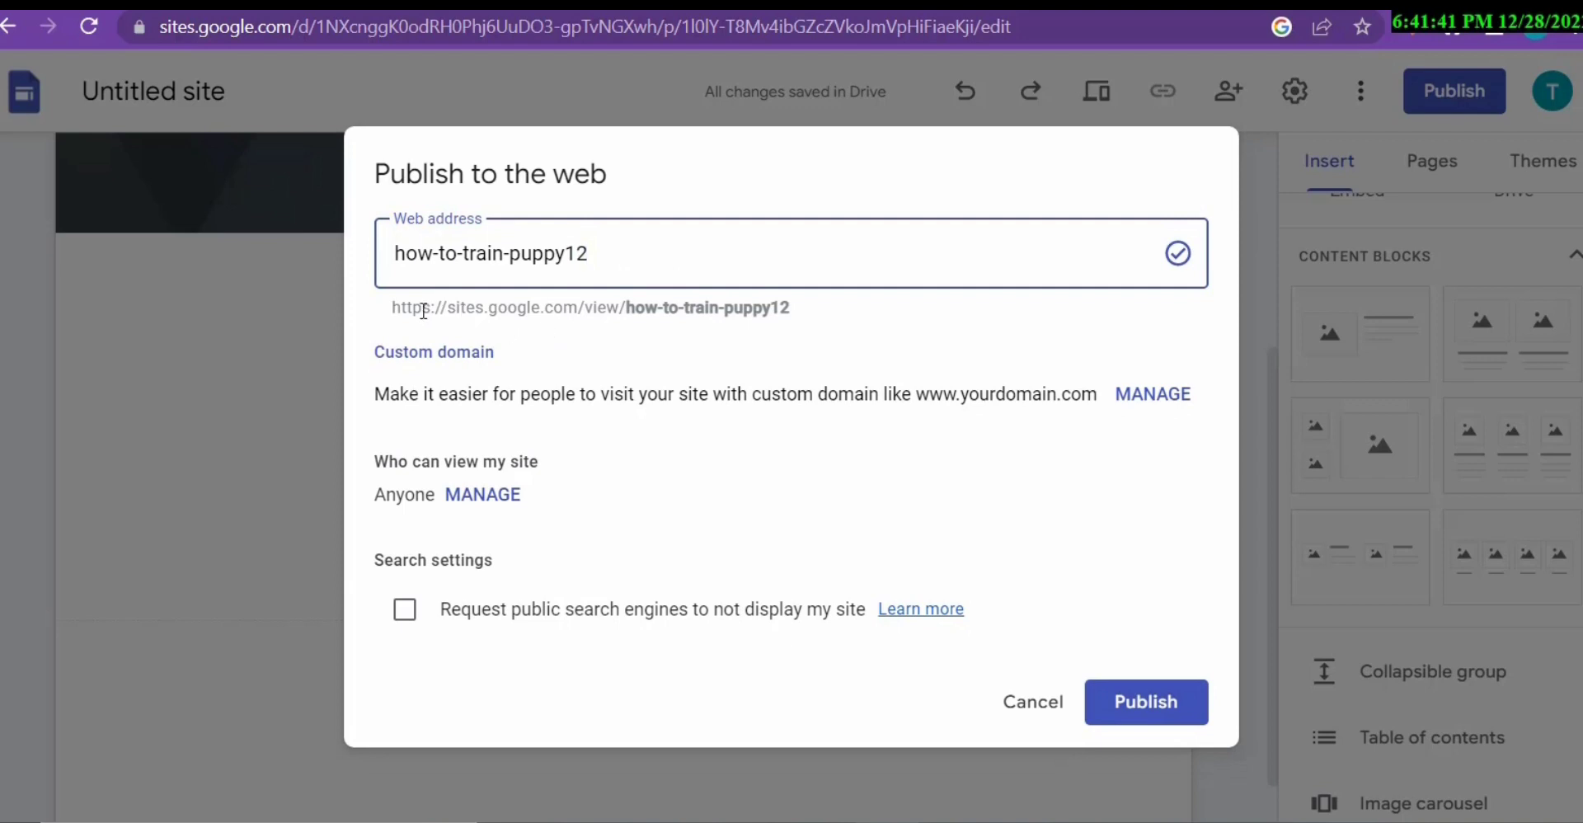
pyautogui.moveTo(387, 305); pyautogui.dragTo(790, 315)
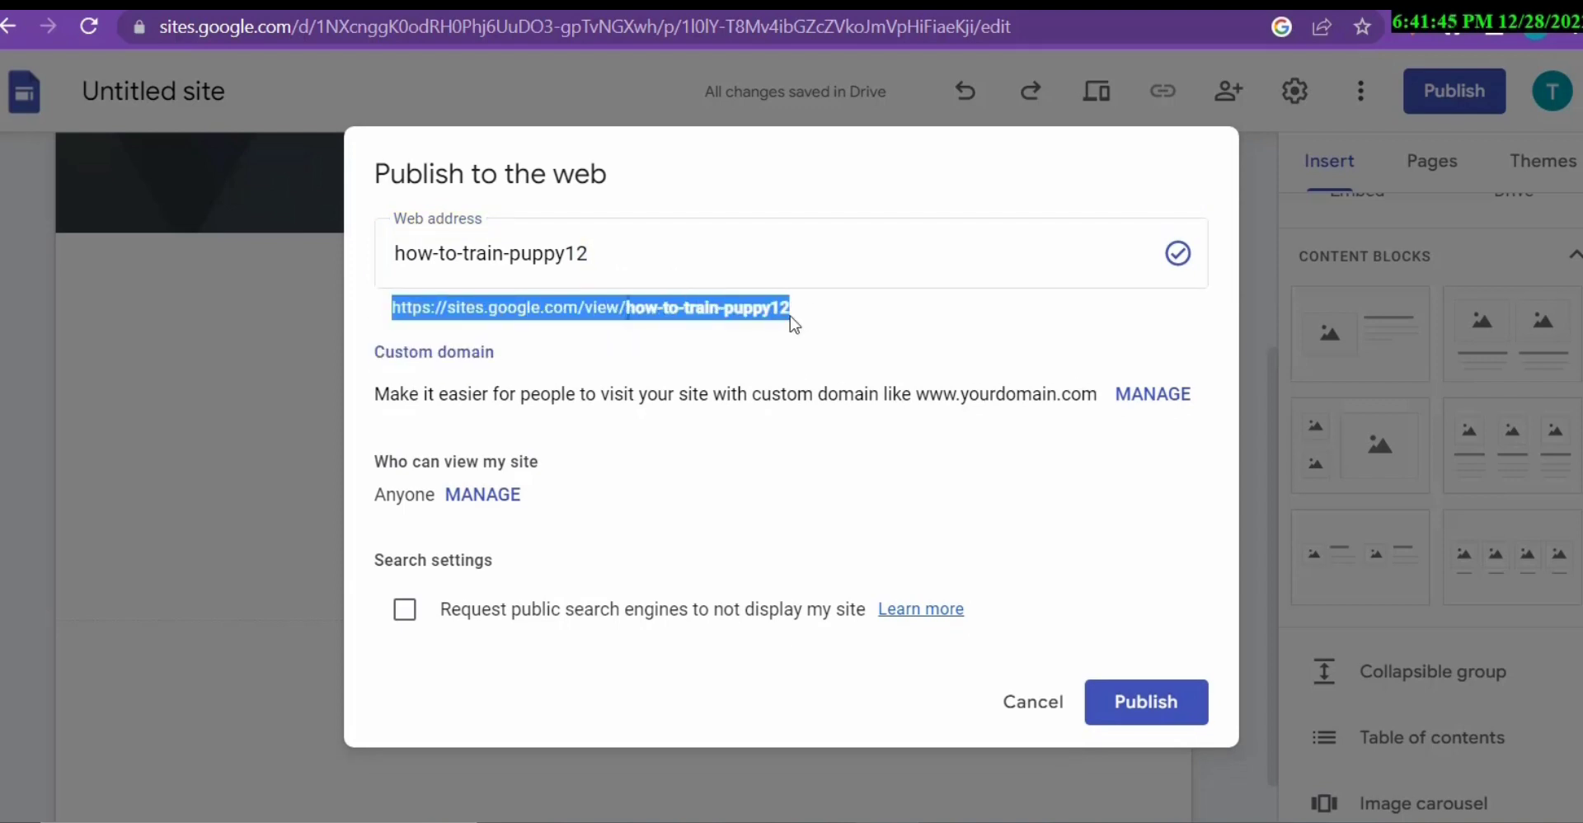